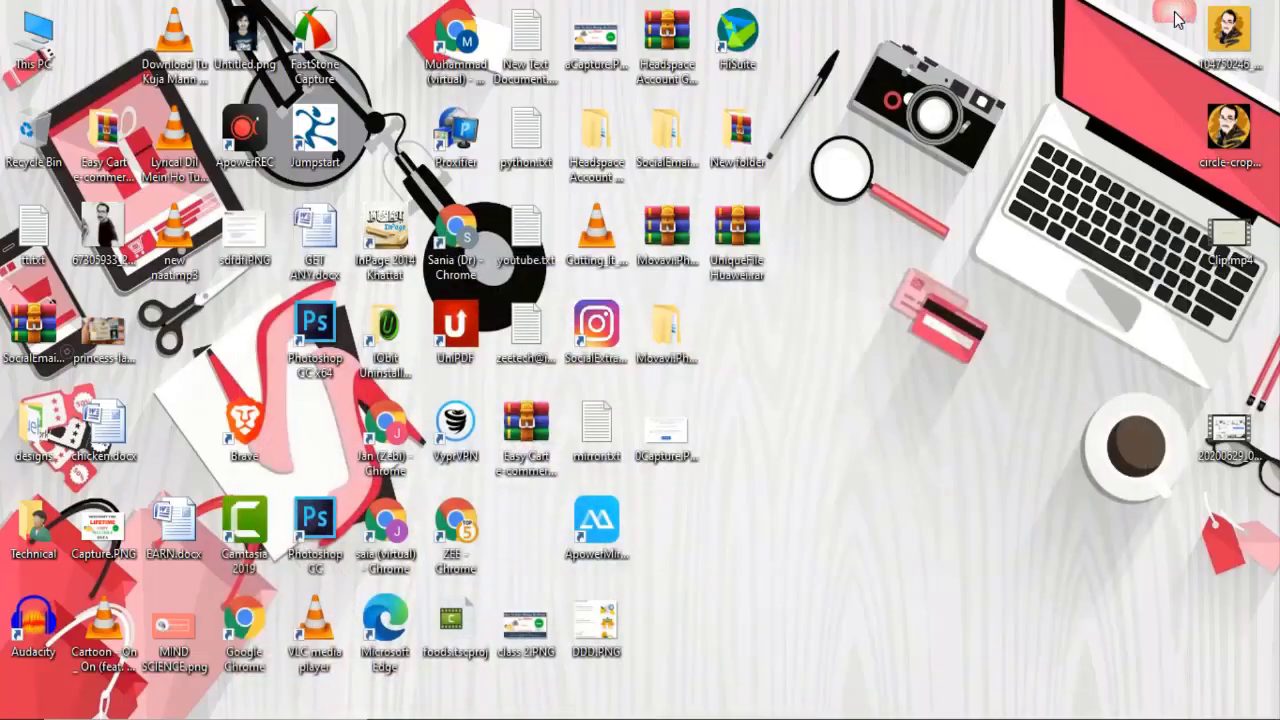
# Open the free 'Mockup of business card' PSD page from Freepik's business card results
pyautogui.moveTo(318, 330); pyautogui.dragTo(882, 440)
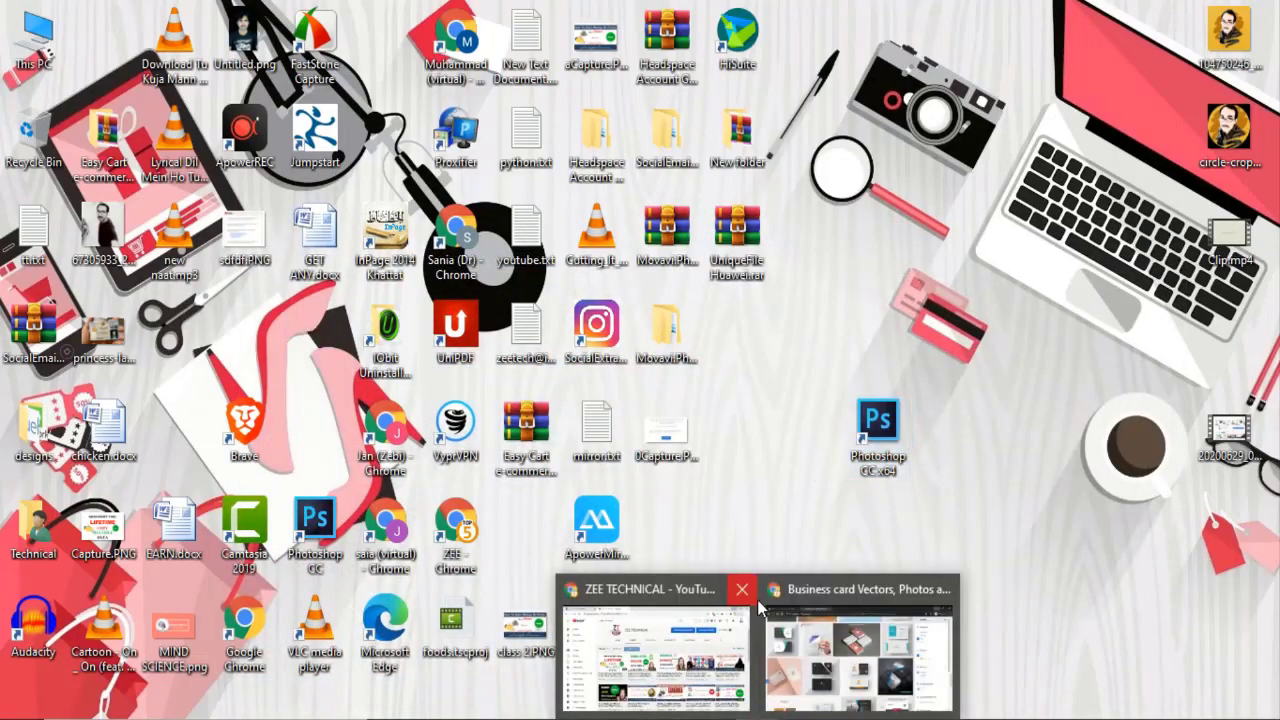
pyautogui.click(838, 690)
pyautogui.scroll(-4, 705, 363)
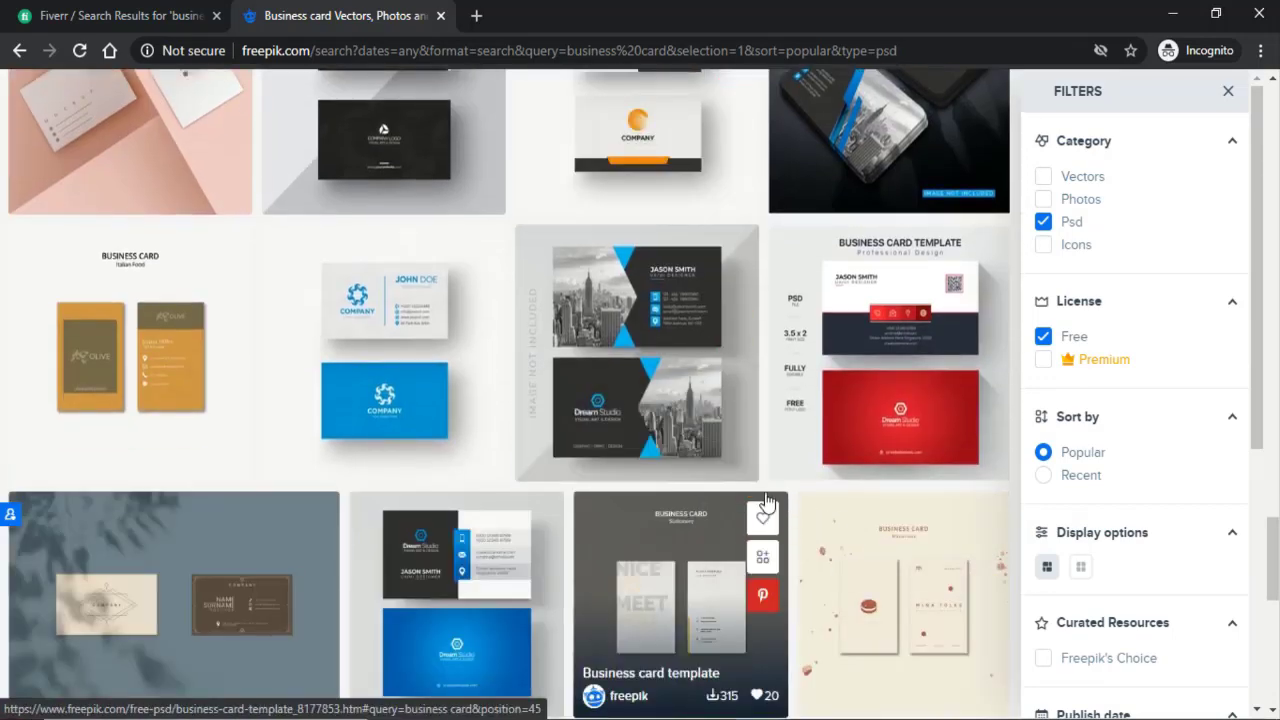
pyautogui.scroll(-3, 614, 437)
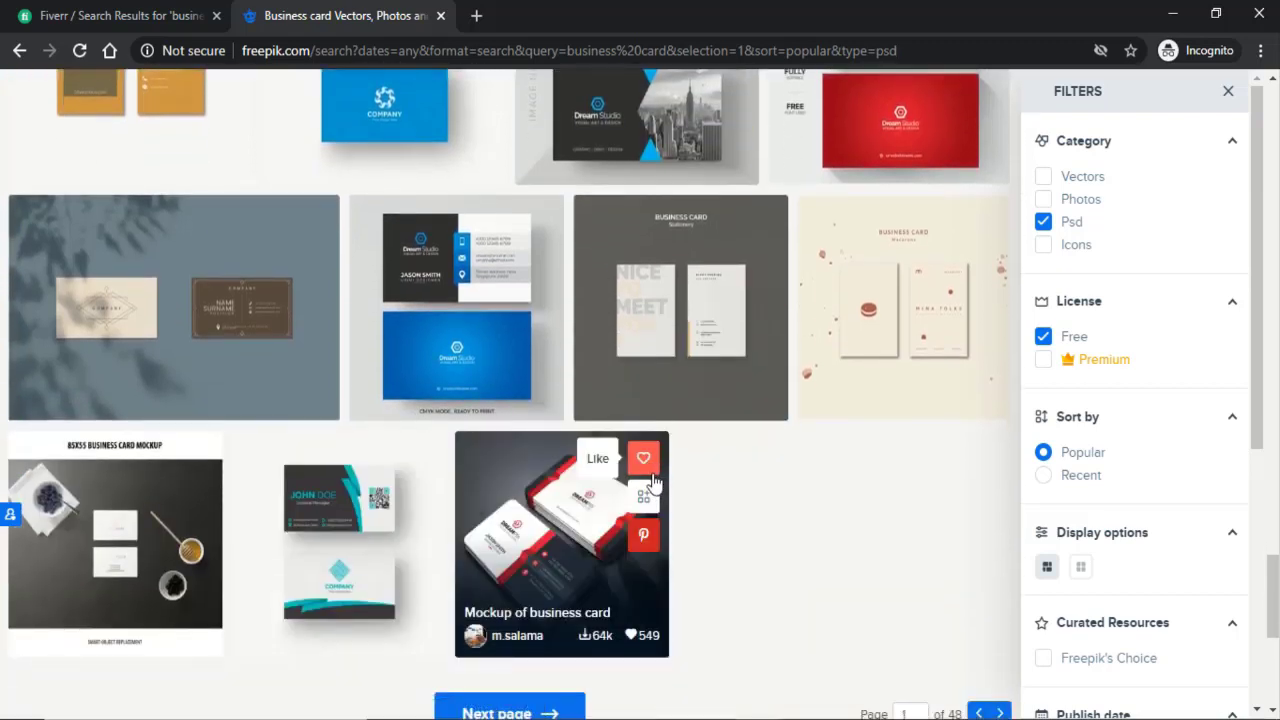
pyautogui.click(535, 560)
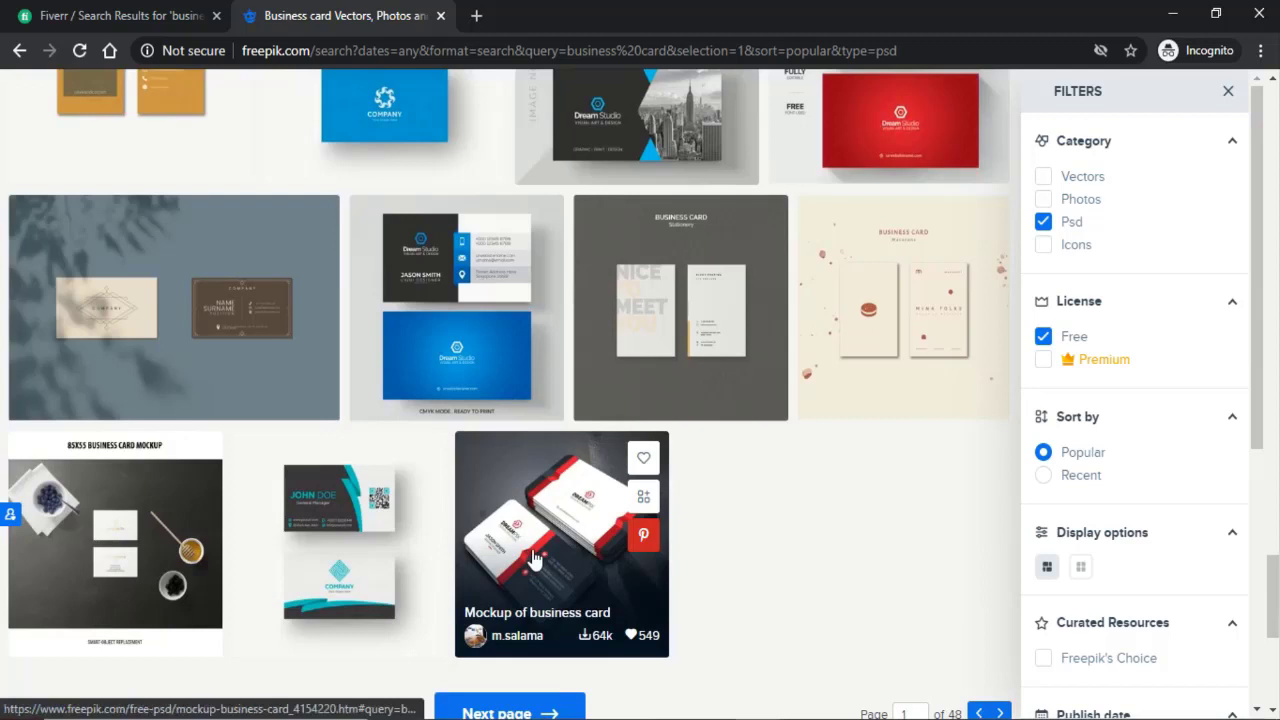
pyautogui.scroll(-3, 535, 560)
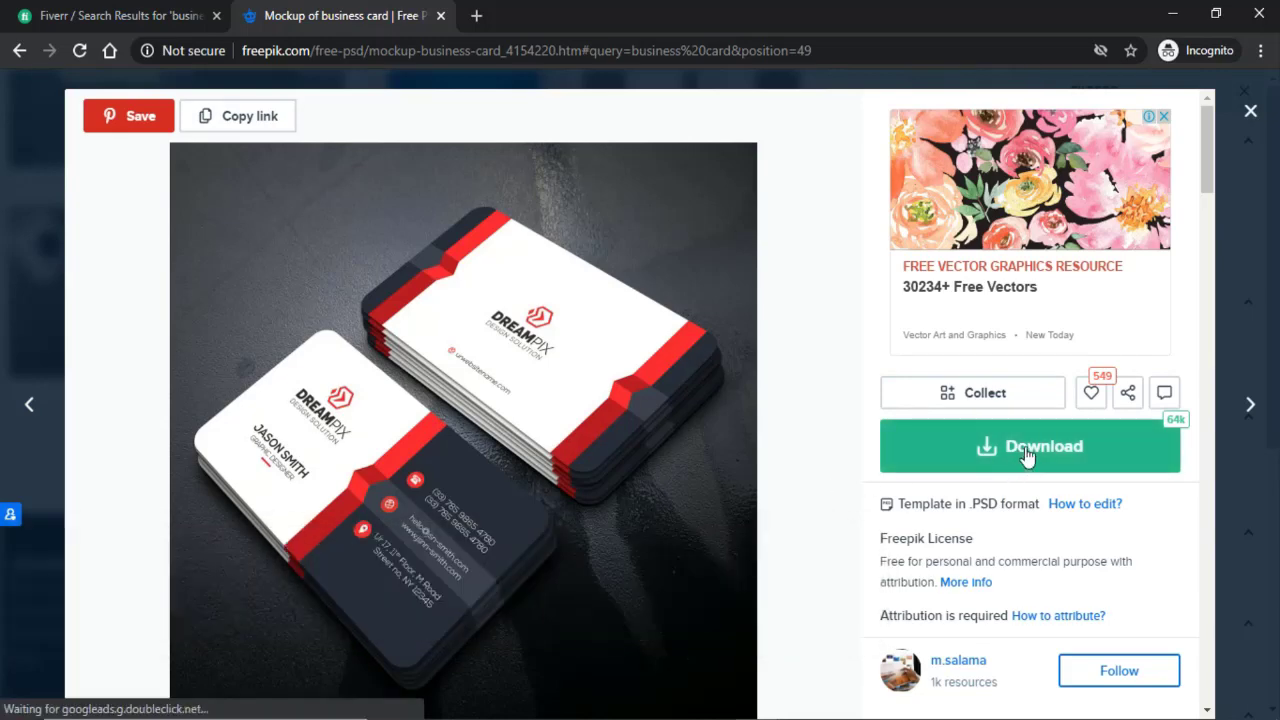
# Download mockup-business-card.zip via Free Download and show it in the Downloads folder
pyautogui.click(1029, 450)
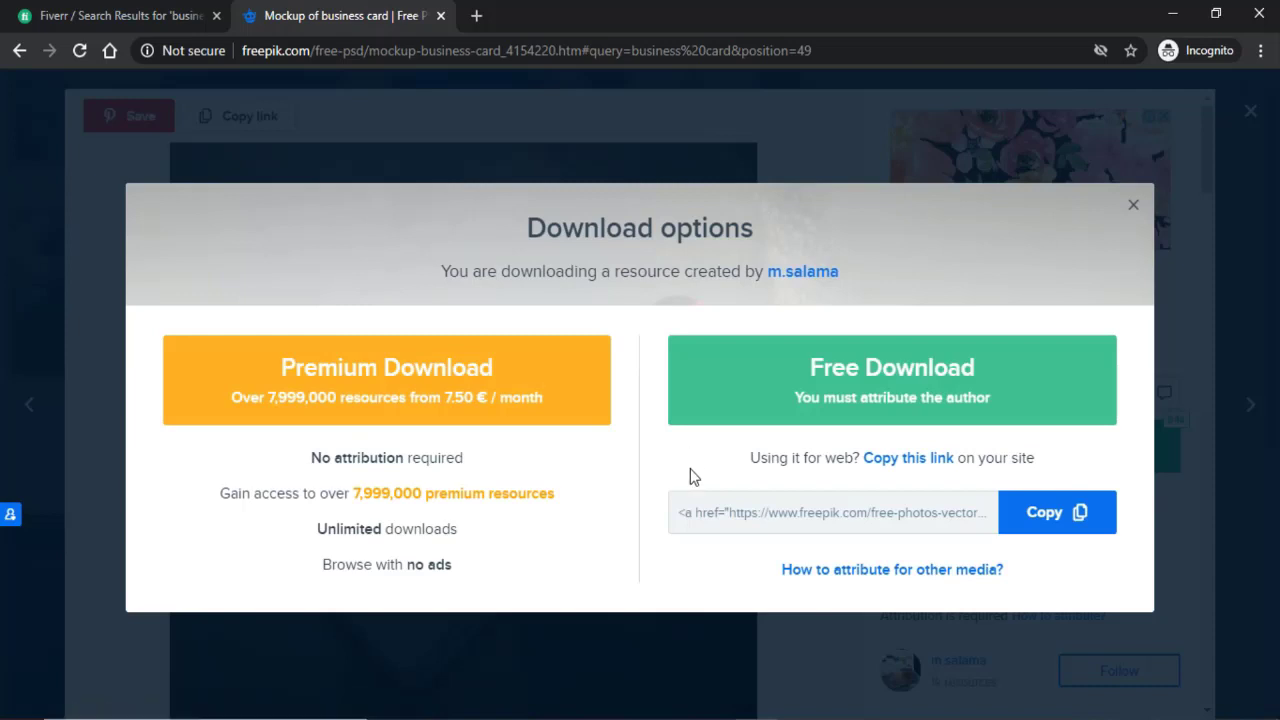
pyautogui.click(880, 372)
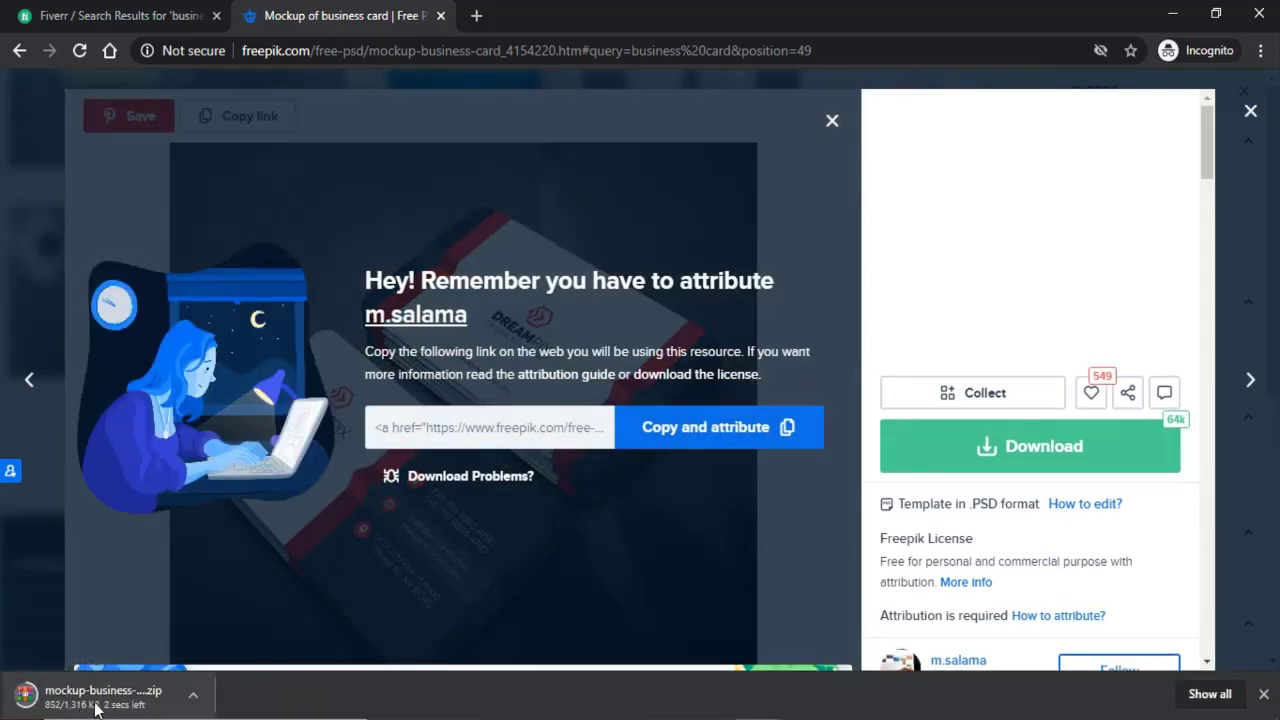
pyautogui.click(193, 695)
pyautogui.click(243, 628)
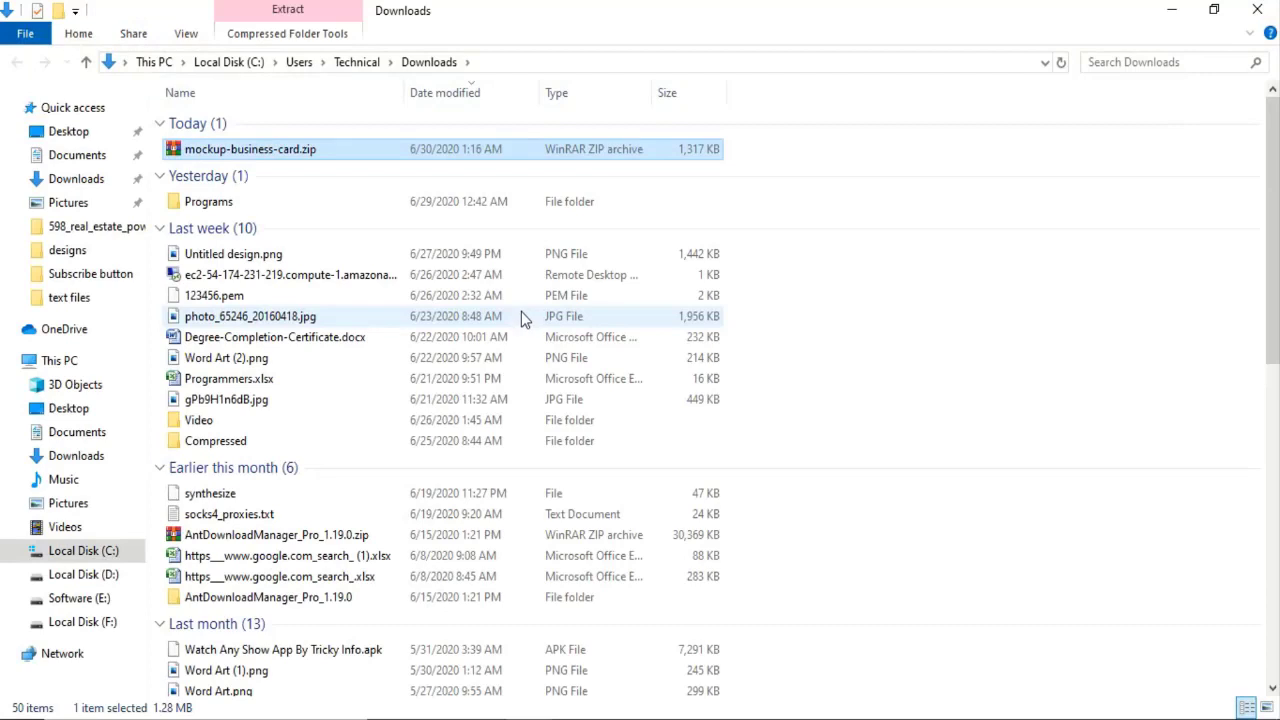
# Paste the mockup business card zip onto the desktop
pyautogui.click(1248, 10)
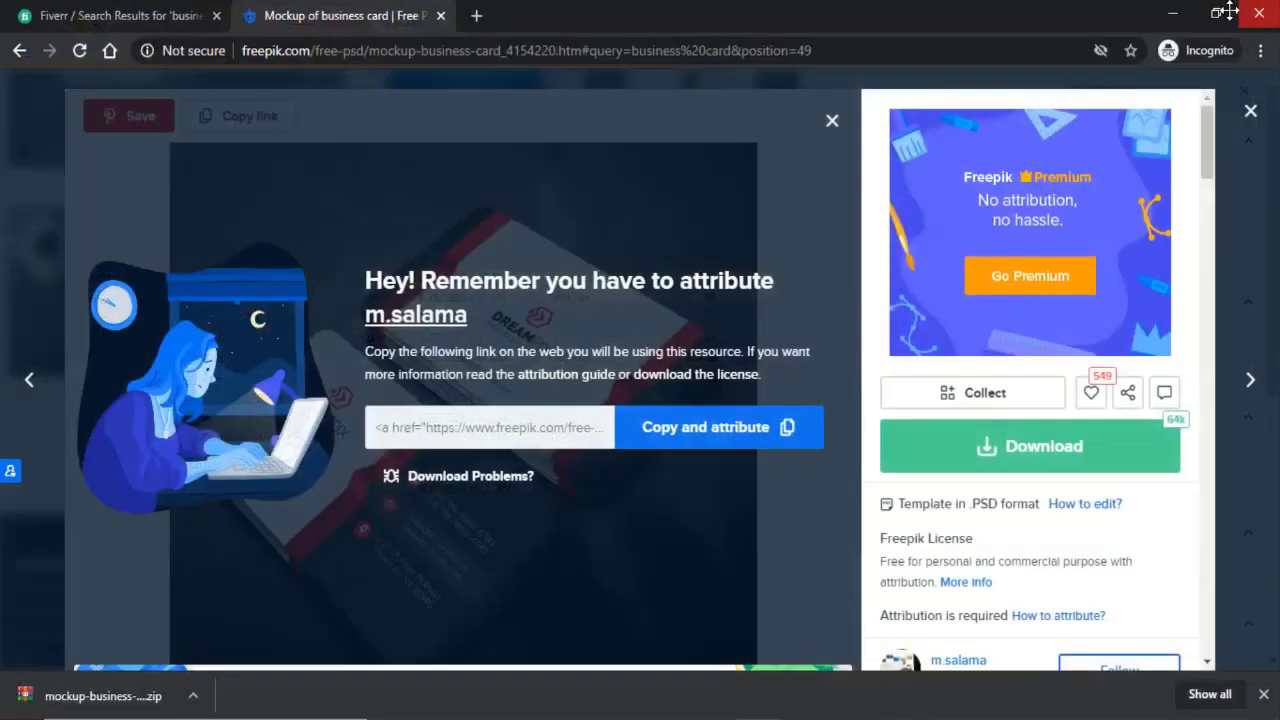
pyautogui.click(1172, 14)
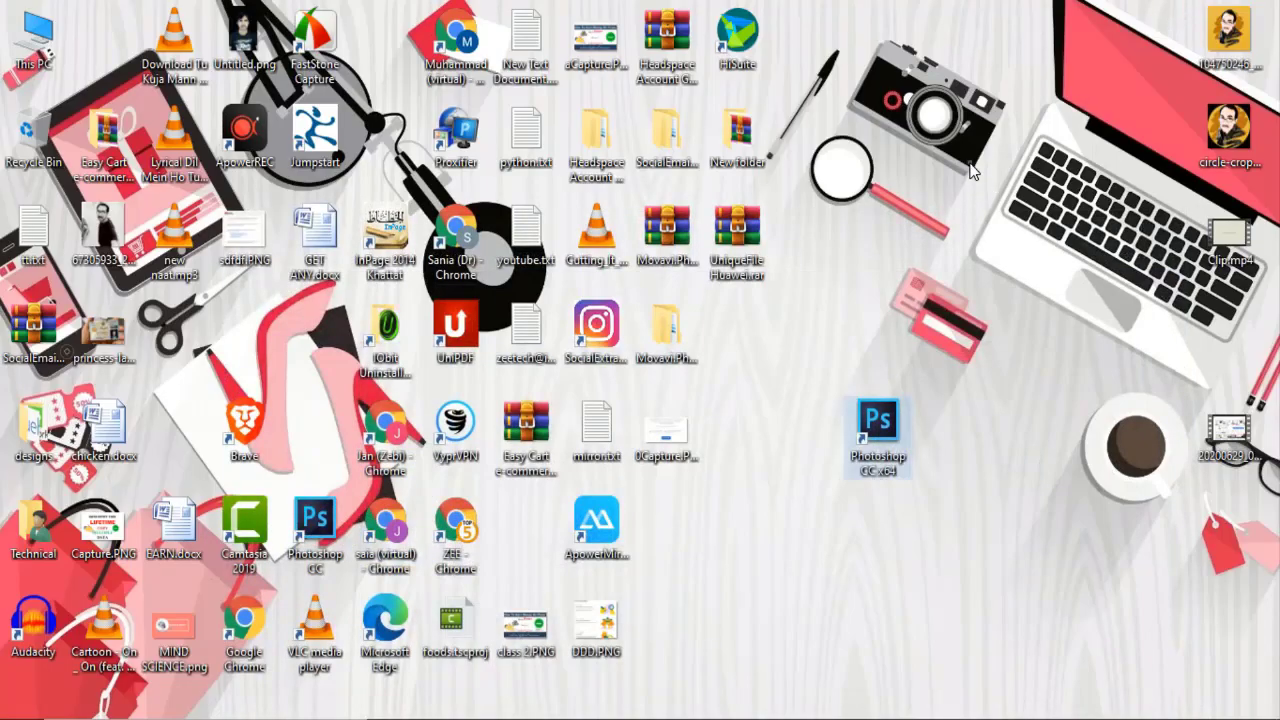
pyautogui.rightClick(975, 168)
pyautogui.click(1024, 248)
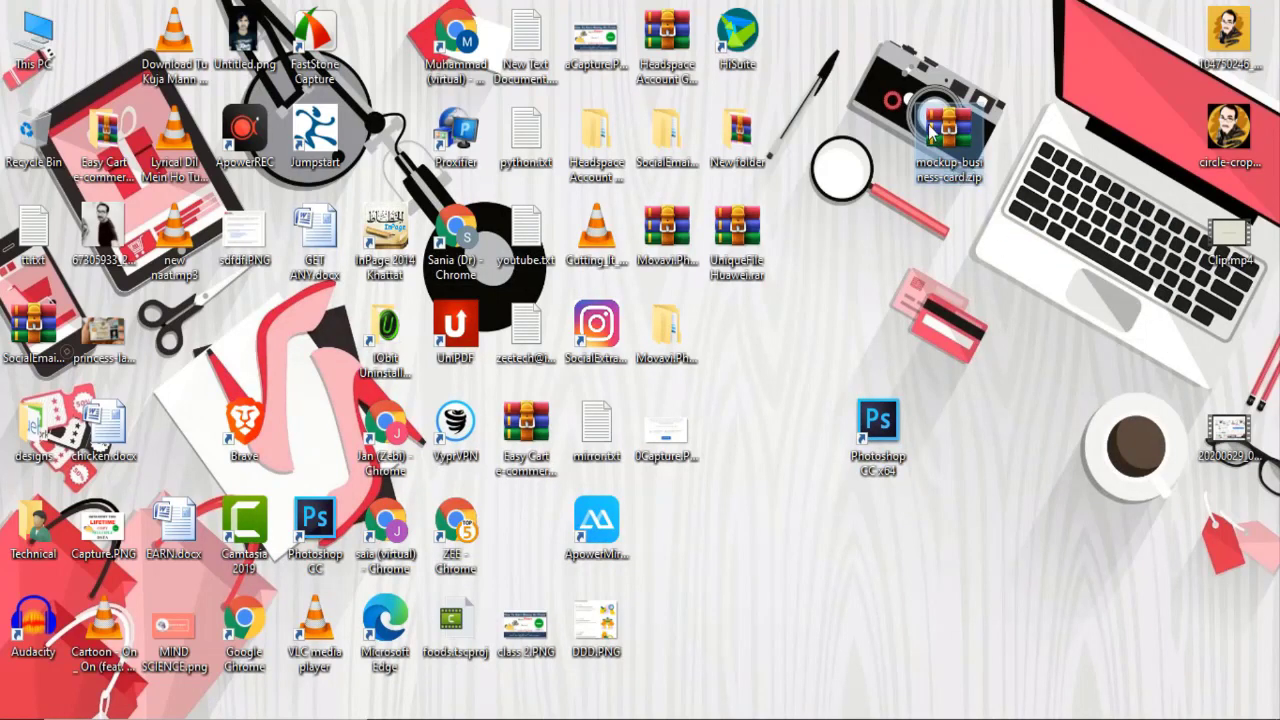
pyautogui.moveTo(932, 130); pyautogui.dragTo(1045, 513)
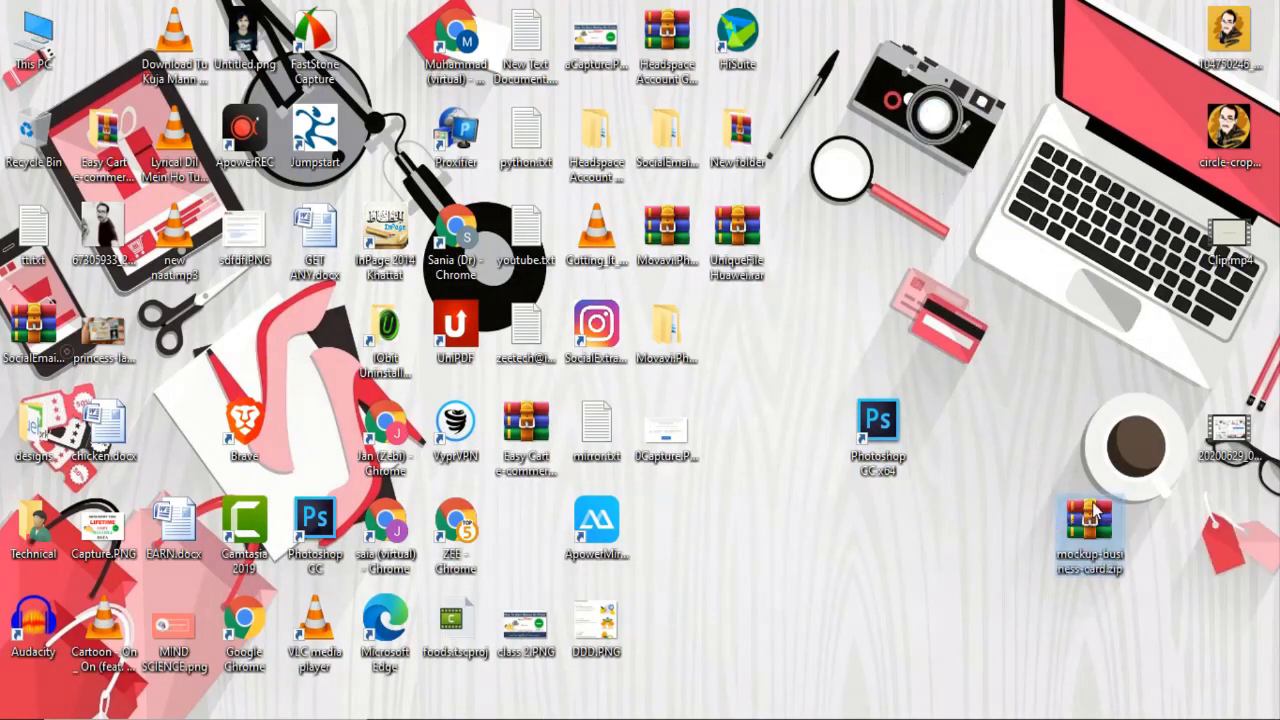
# Extract 1215.psd from the zip onto the desktop with WinRAR
pyautogui.doubleClick(1092, 515)
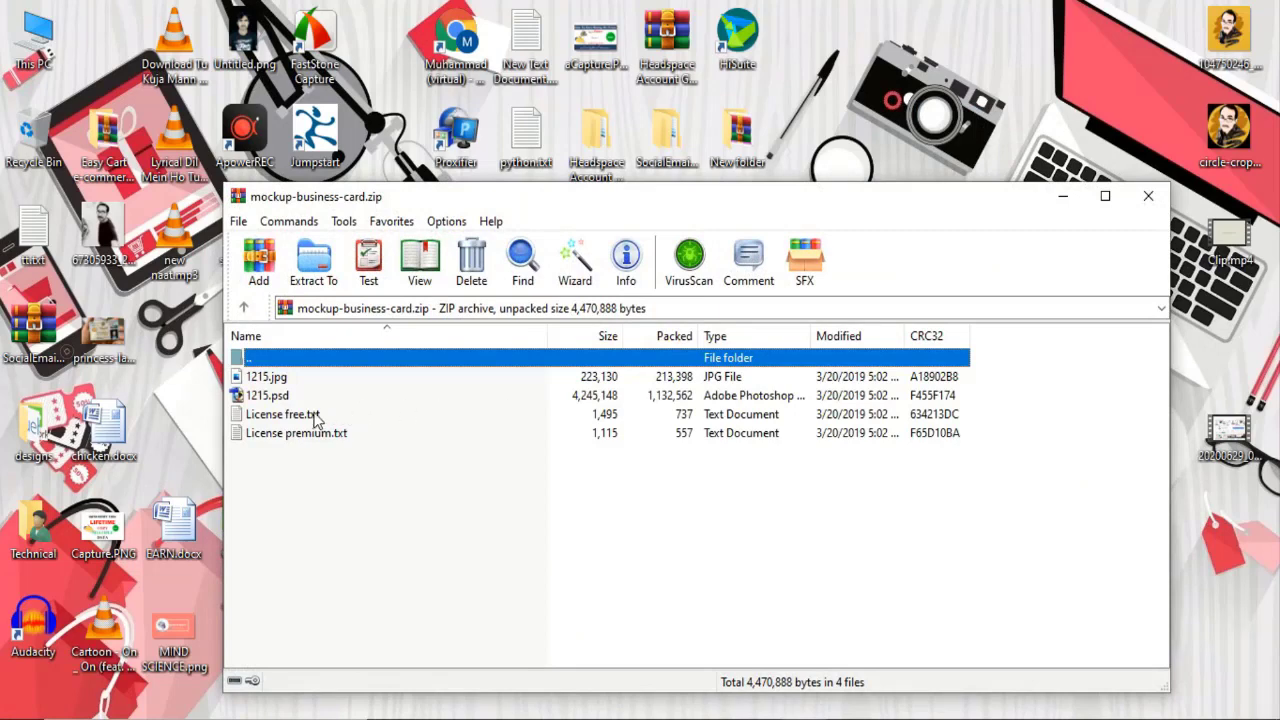
pyautogui.moveTo(286, 398); pyautogui.dragTo(1218, 588)
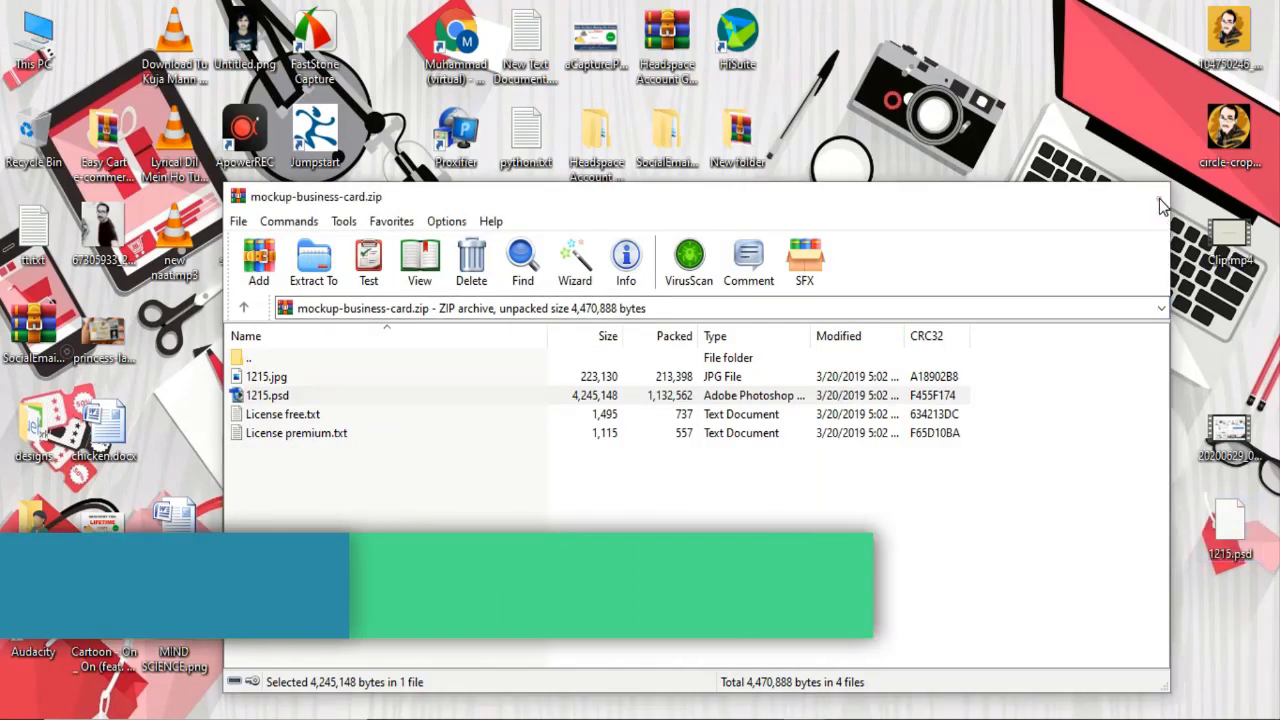
pyautogui.click(1152, 198)
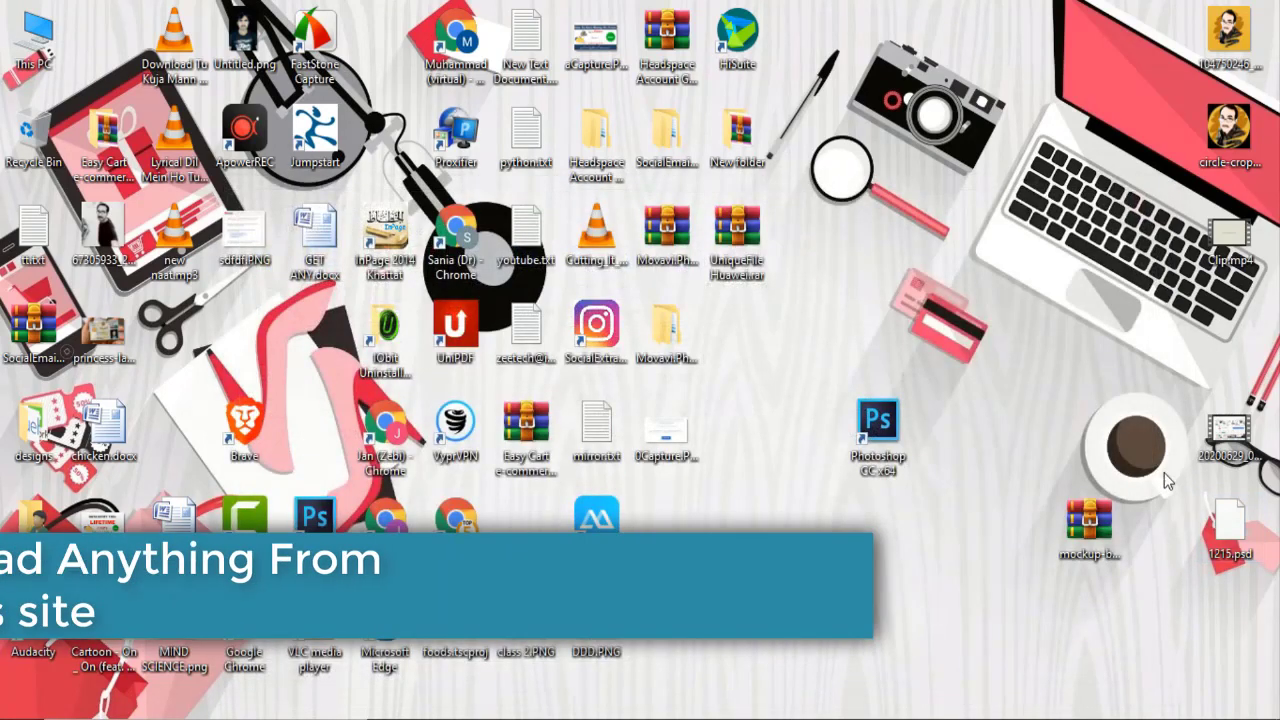
# Launch Photoshop from its desktop shortcut
pyautogui.click(1236, 532)
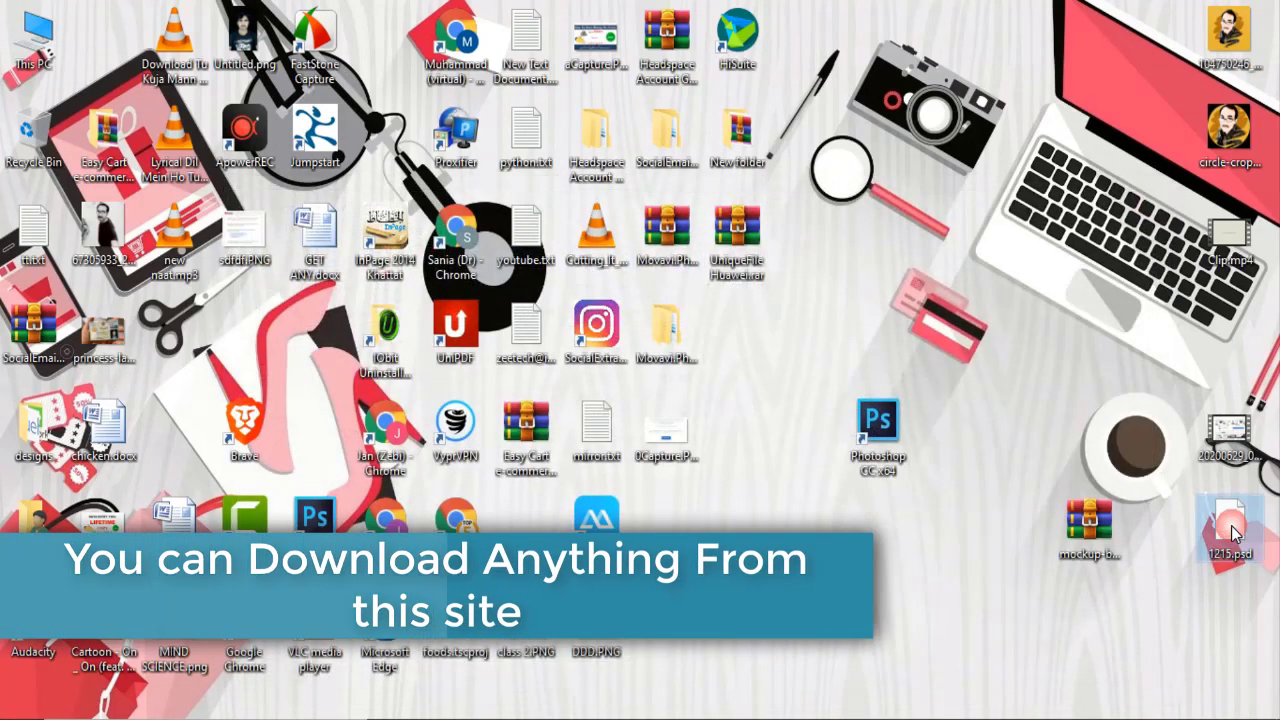
pyautogui.click(878, 428)
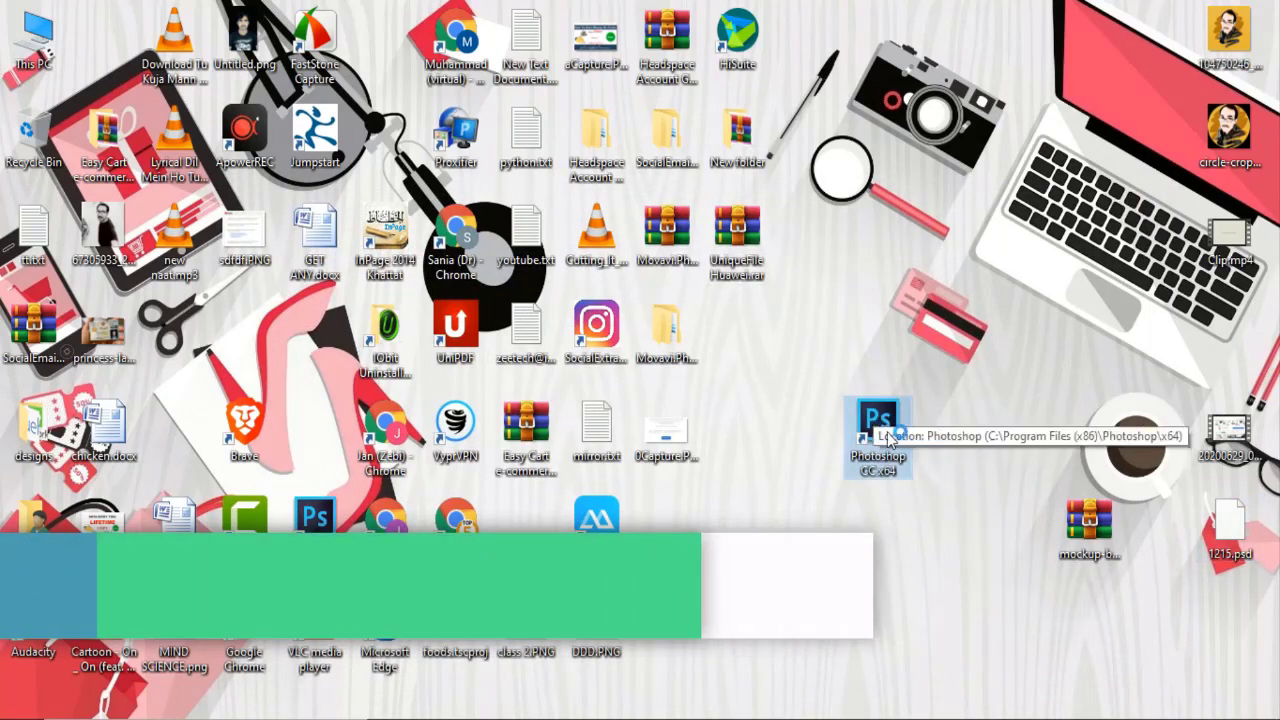
pyautogui.doubleClick(893, 438)
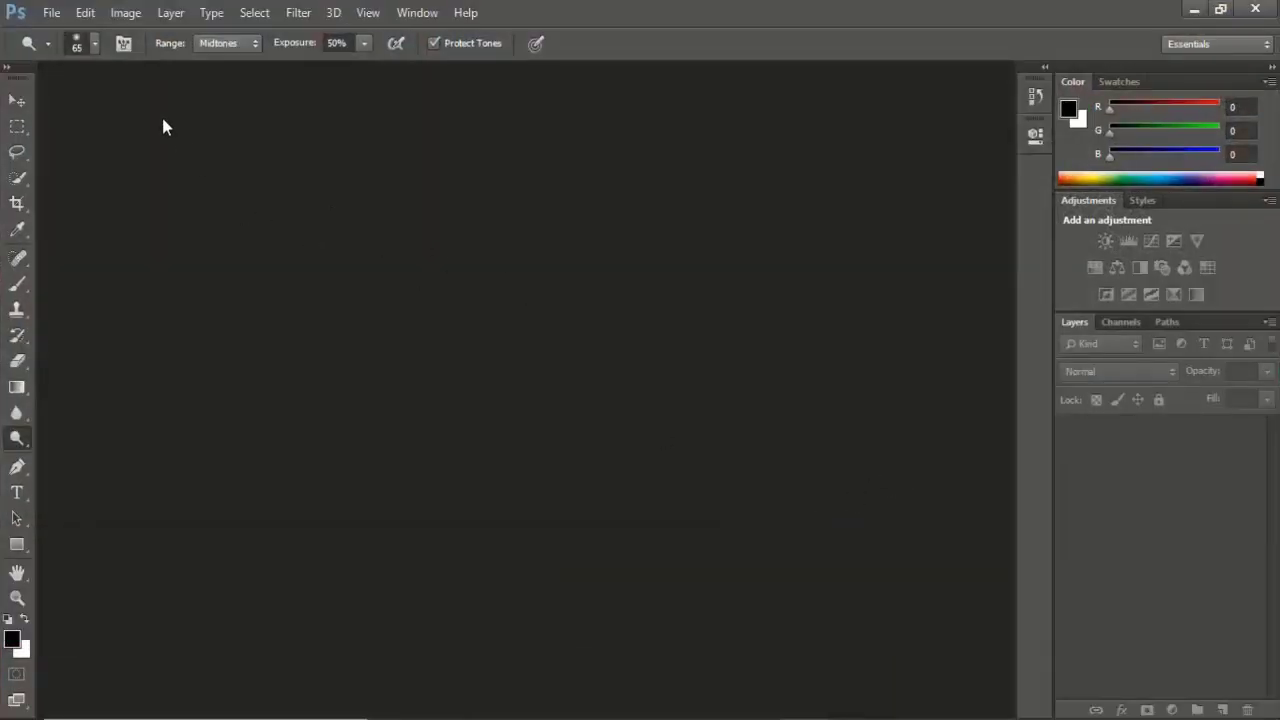
# Open 1215.psd from the Desktop and turn off the missing-fonts warning for good
pyautogui.click(58, 14)
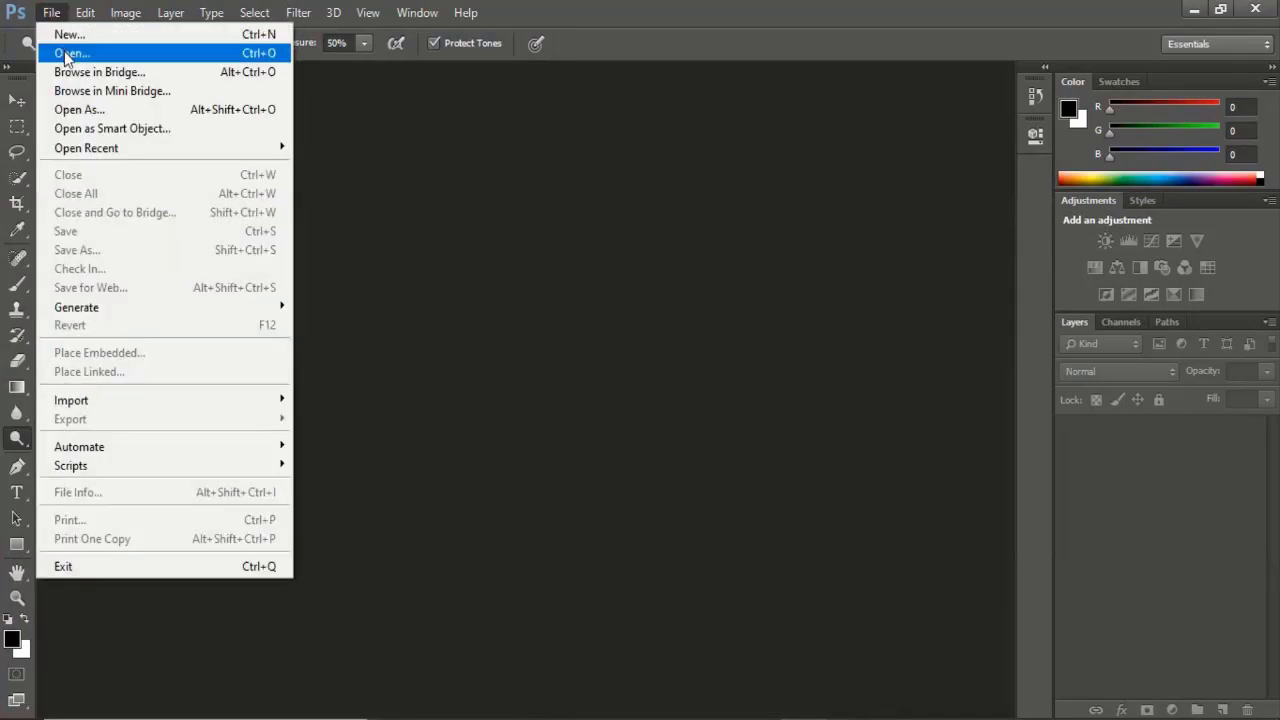
pyautogui.click(66, 54)
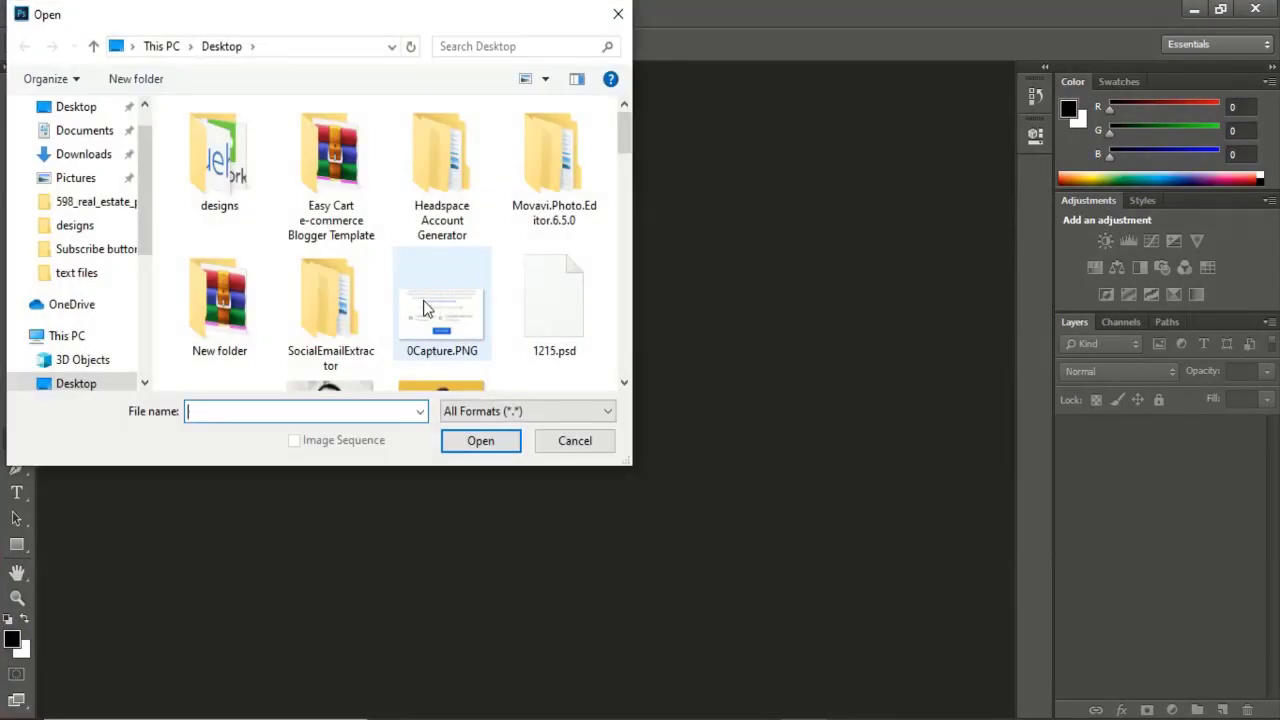
pyautogui.click(540, 323)
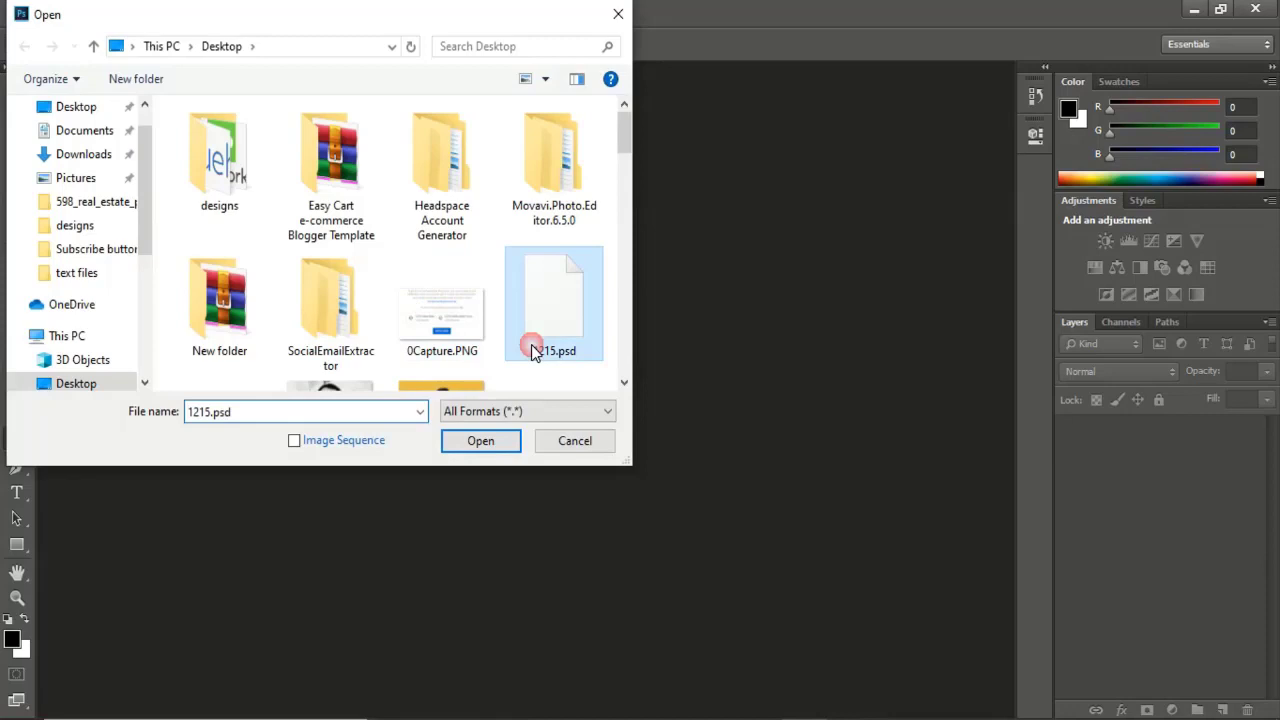
pyautogui.click(481, 441)
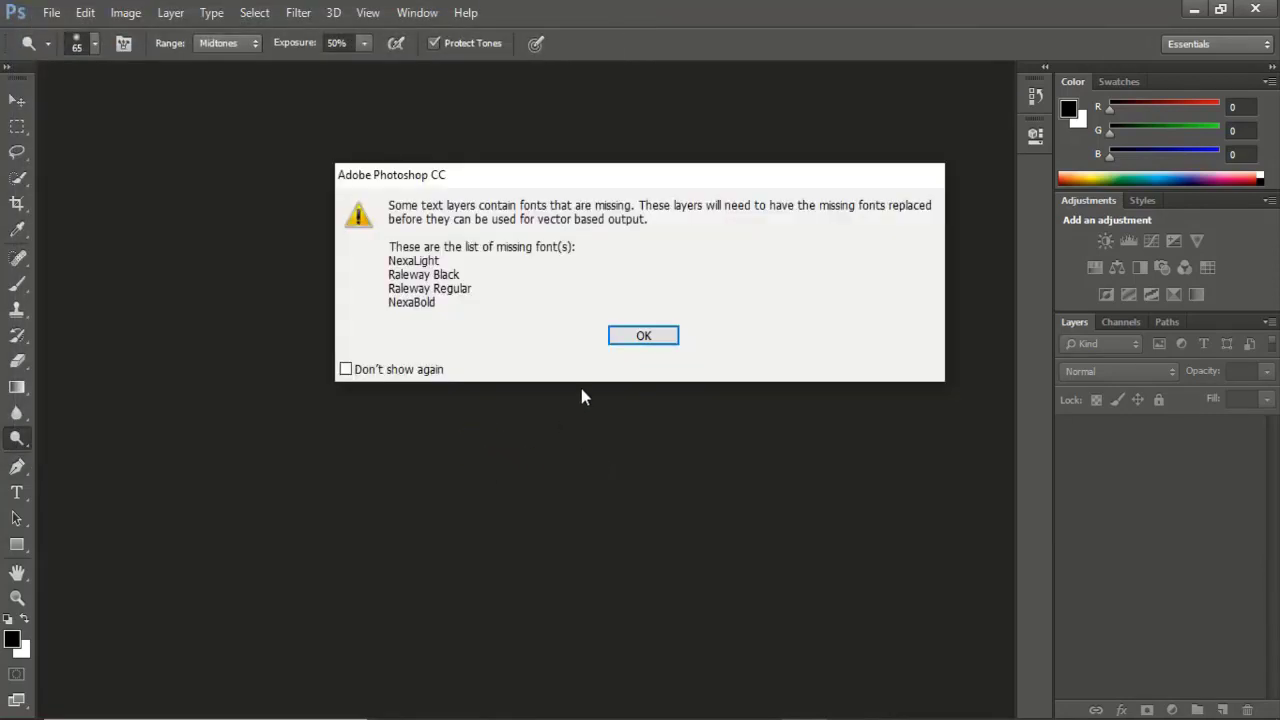
pyautogui.click(346, 370)
pyautogui.click(643, 334)
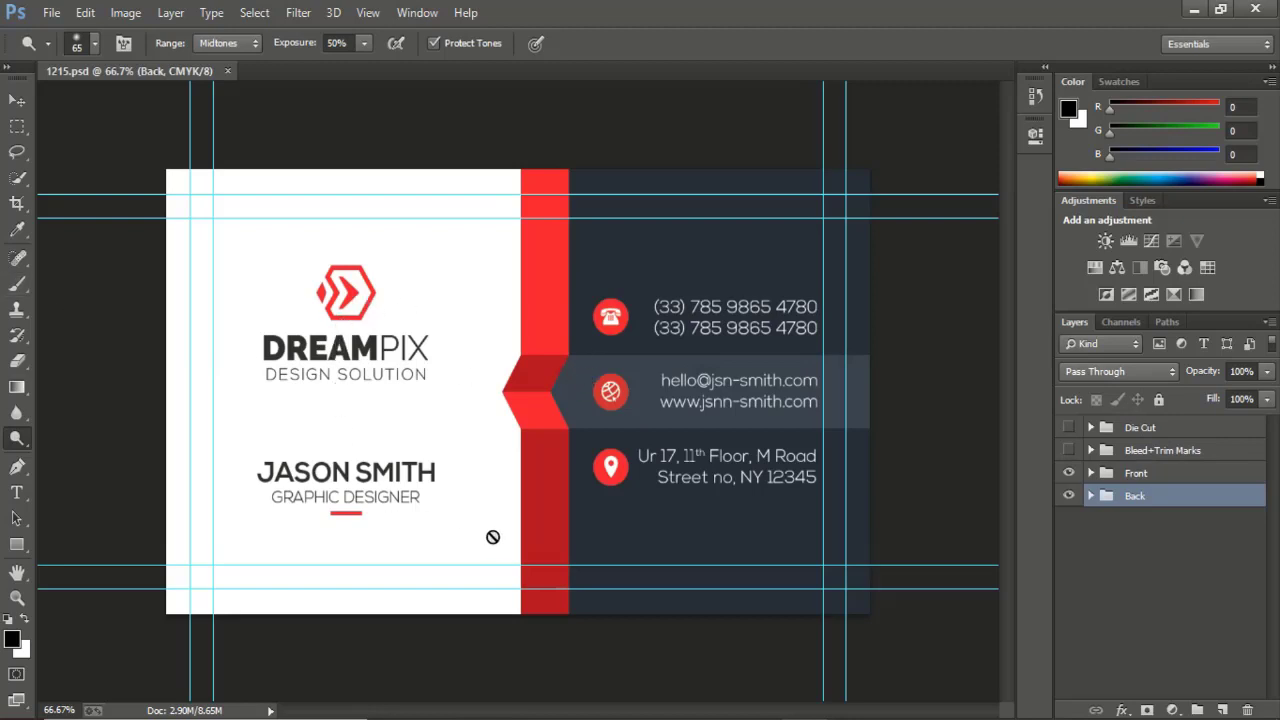
# Toggle the Front and Back groups' visibility off and back on
pyautogui.click(1068, 472)
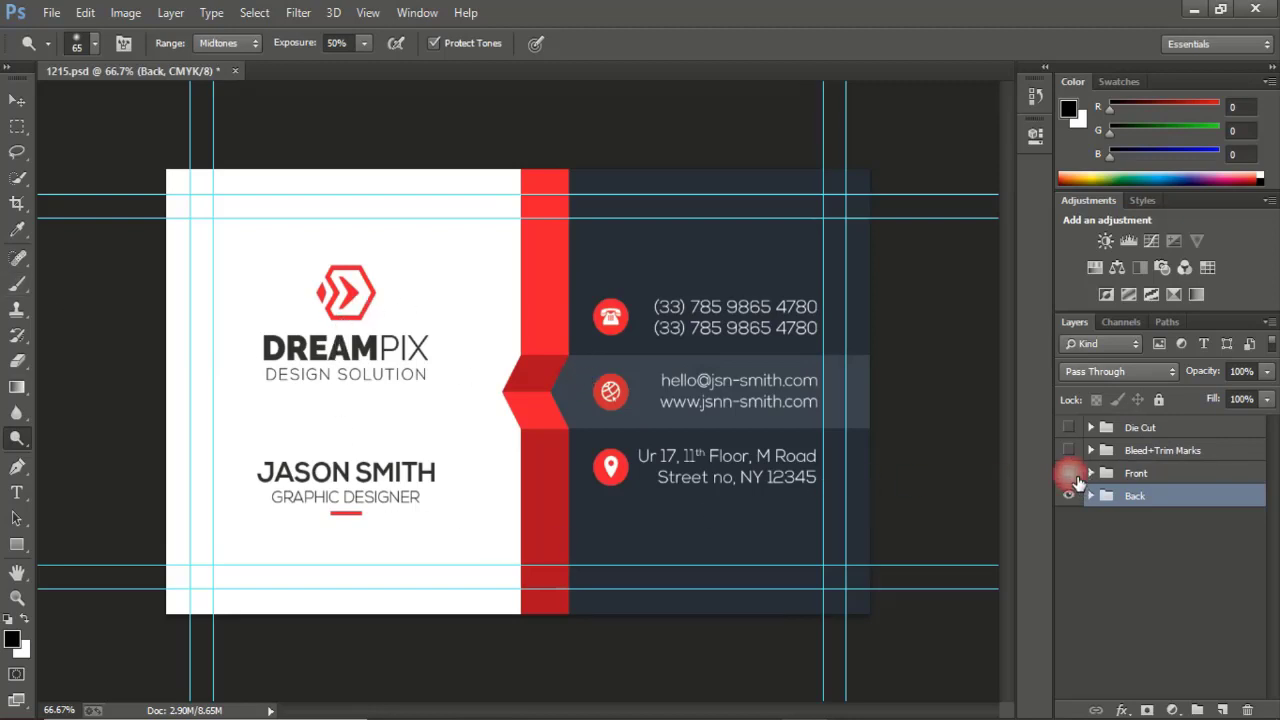
pyautogui.click(1068, 472)
pyautogui.click(1070, 499)
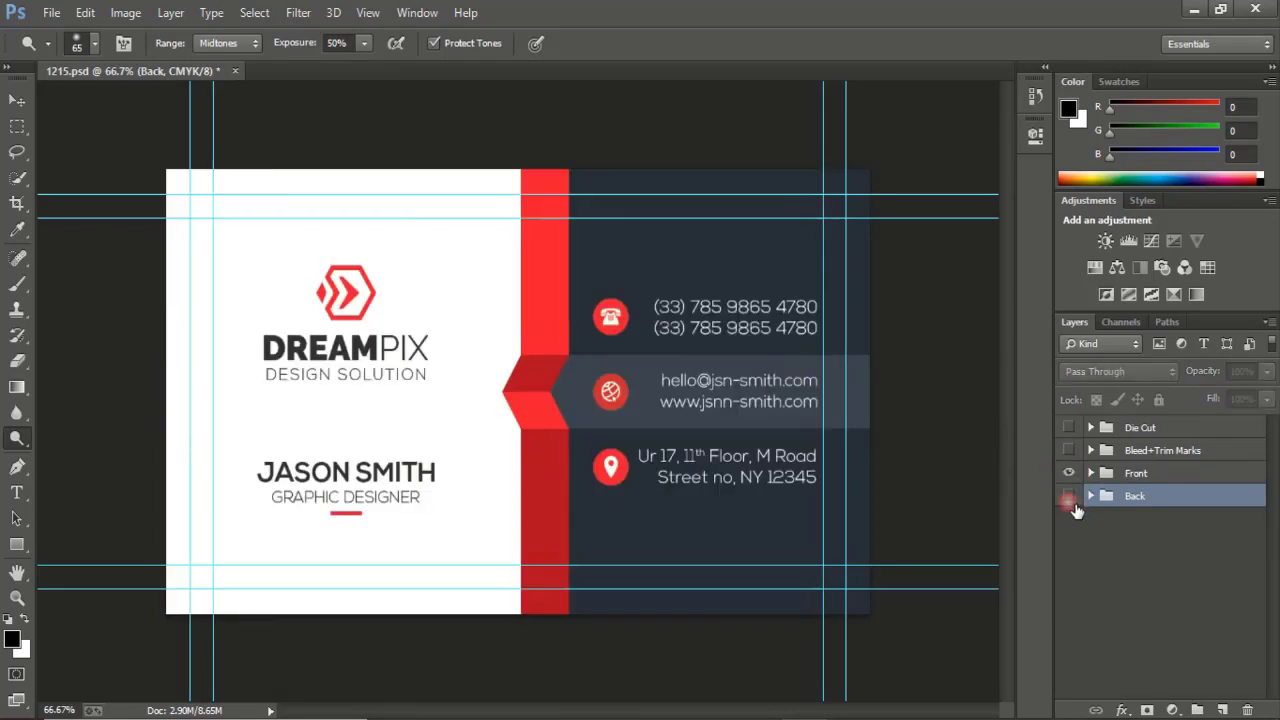
pyautogui.click(1070, 499)
# Expand the Front group and its Name subgroup in the Layers panel
pyautogui.click(17, 101)
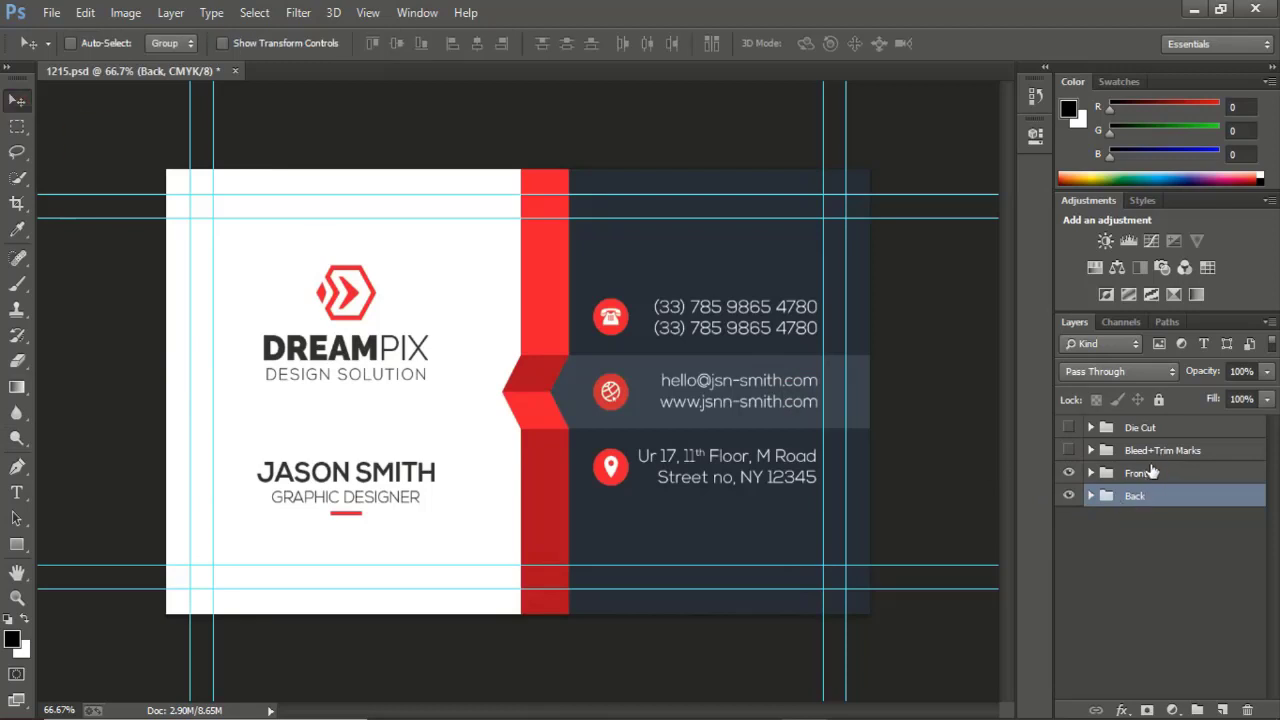
pyautogui.click(1135, 474)
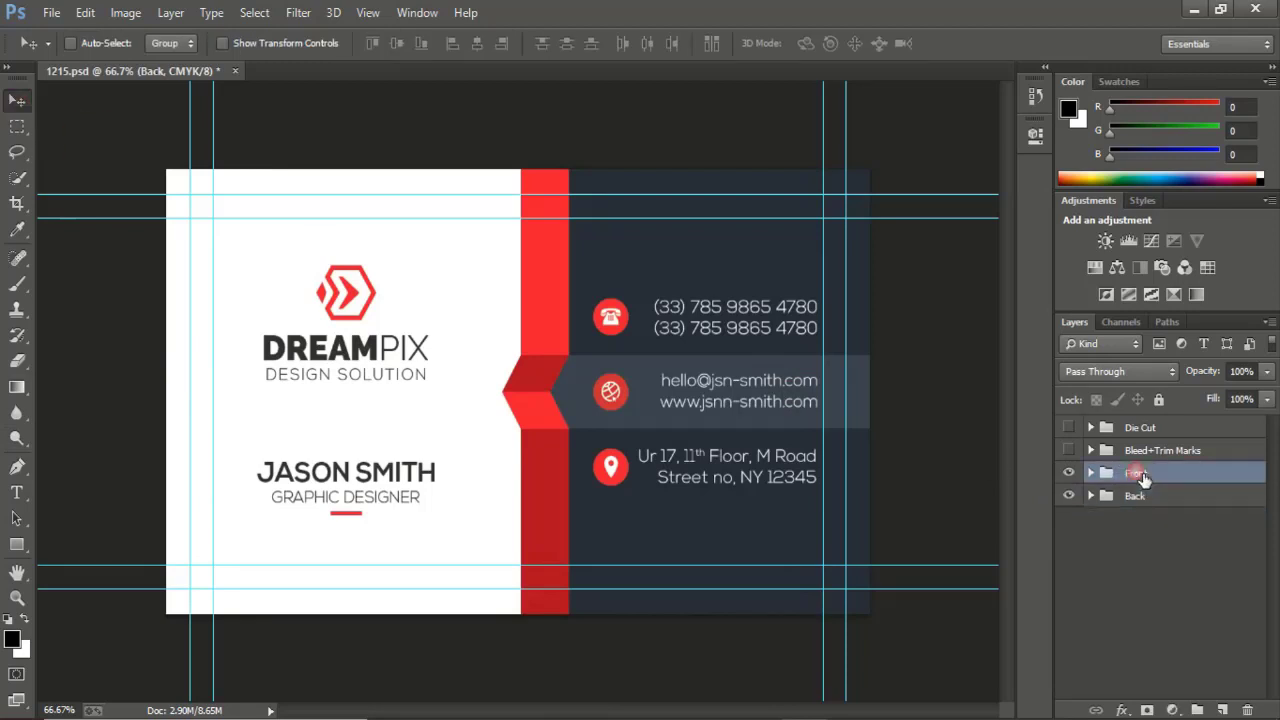
pyautogui.click(1091, 473)
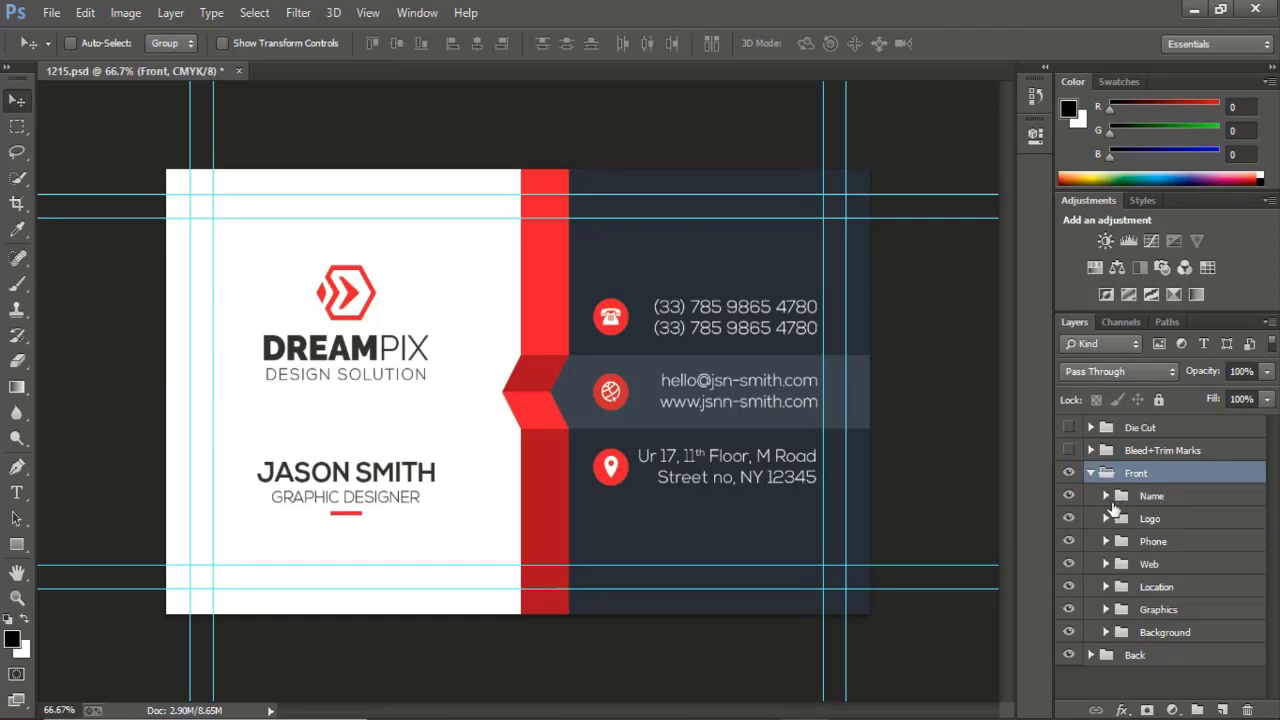
pyautogui.click(1106, 496)
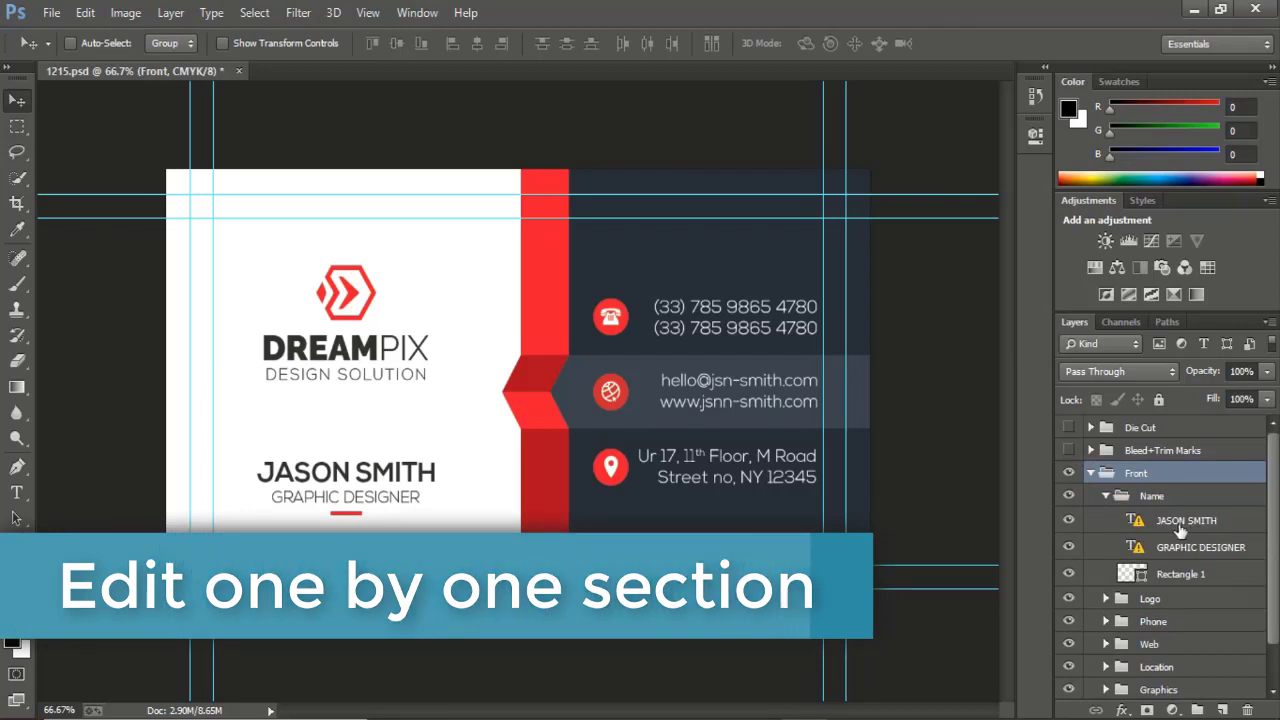
# Retype the JASON SMITH name text as SKILLS ACADEMY
pyautogui.doubleClick(1138, 522)
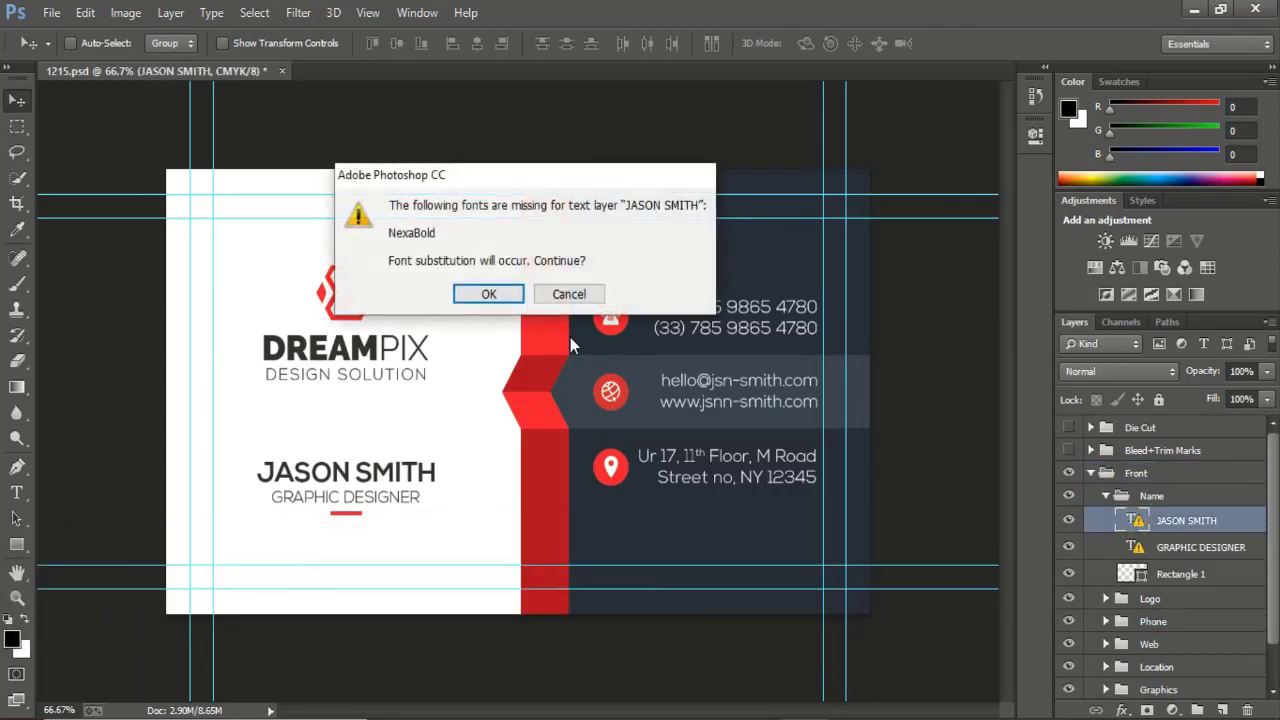
pyautogui.click(489, 295)
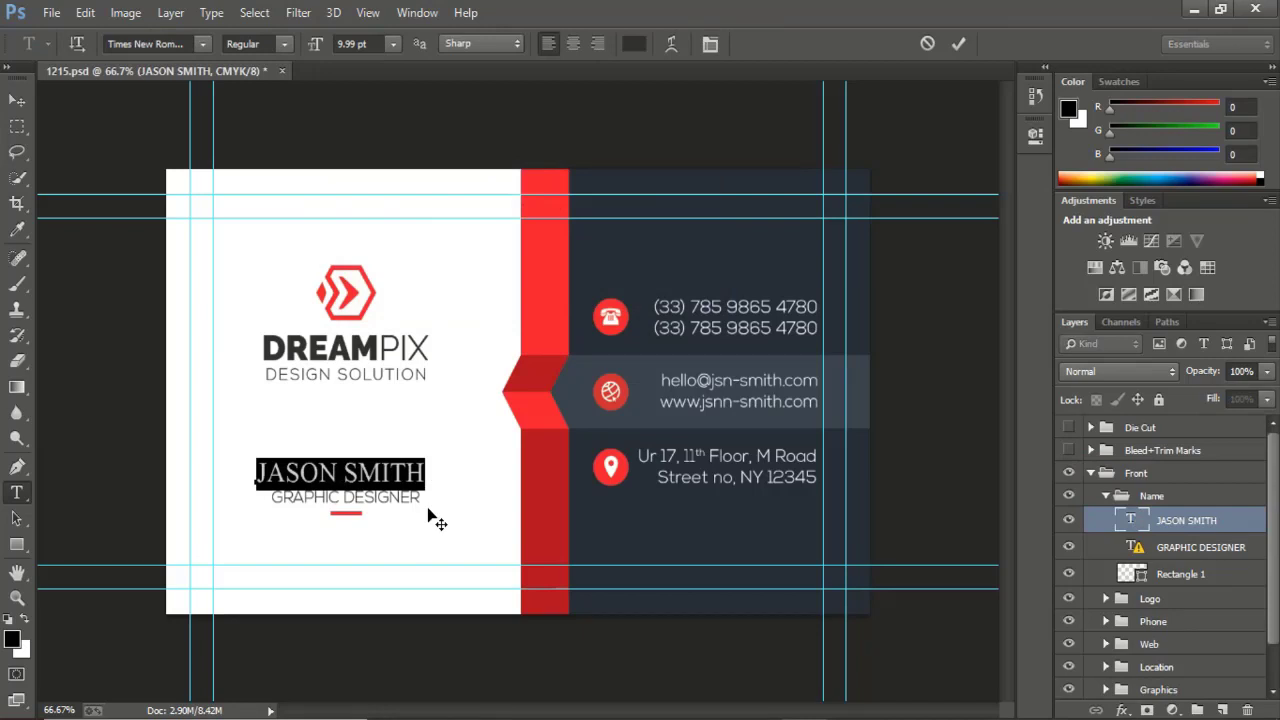
pyautogui.write('SKILL')
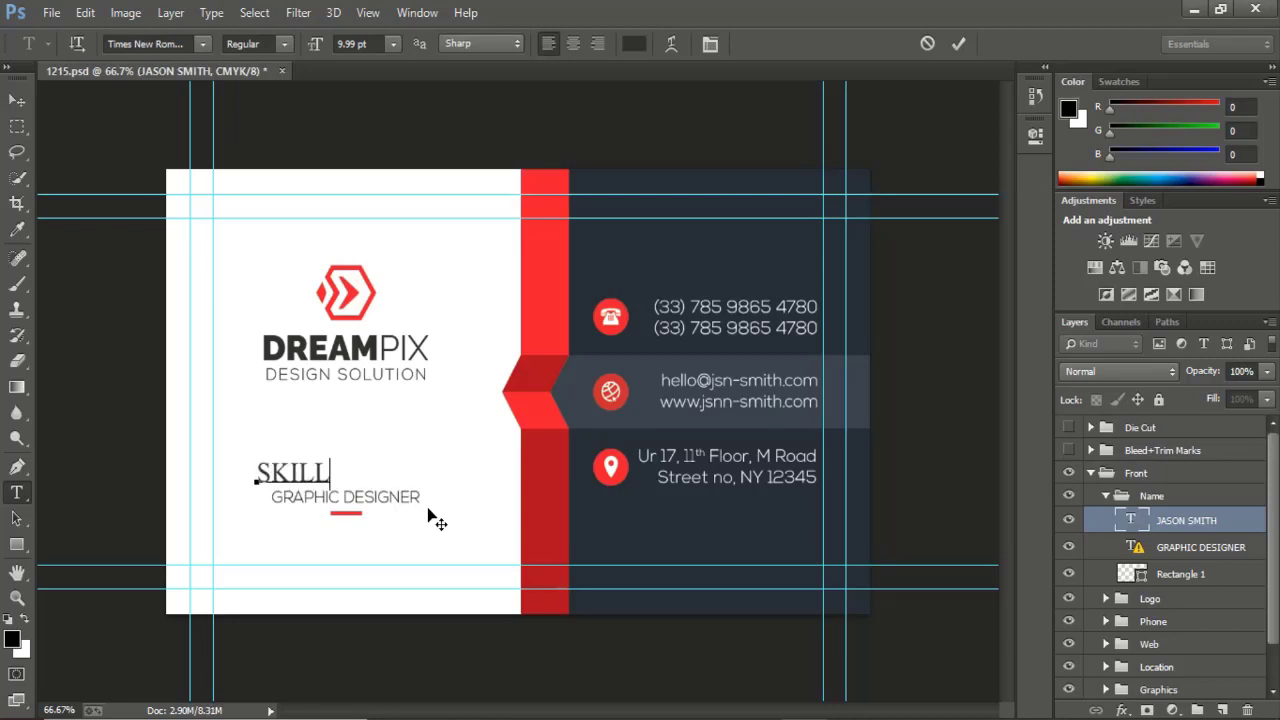
pyautogui.write('S ACADEMY')
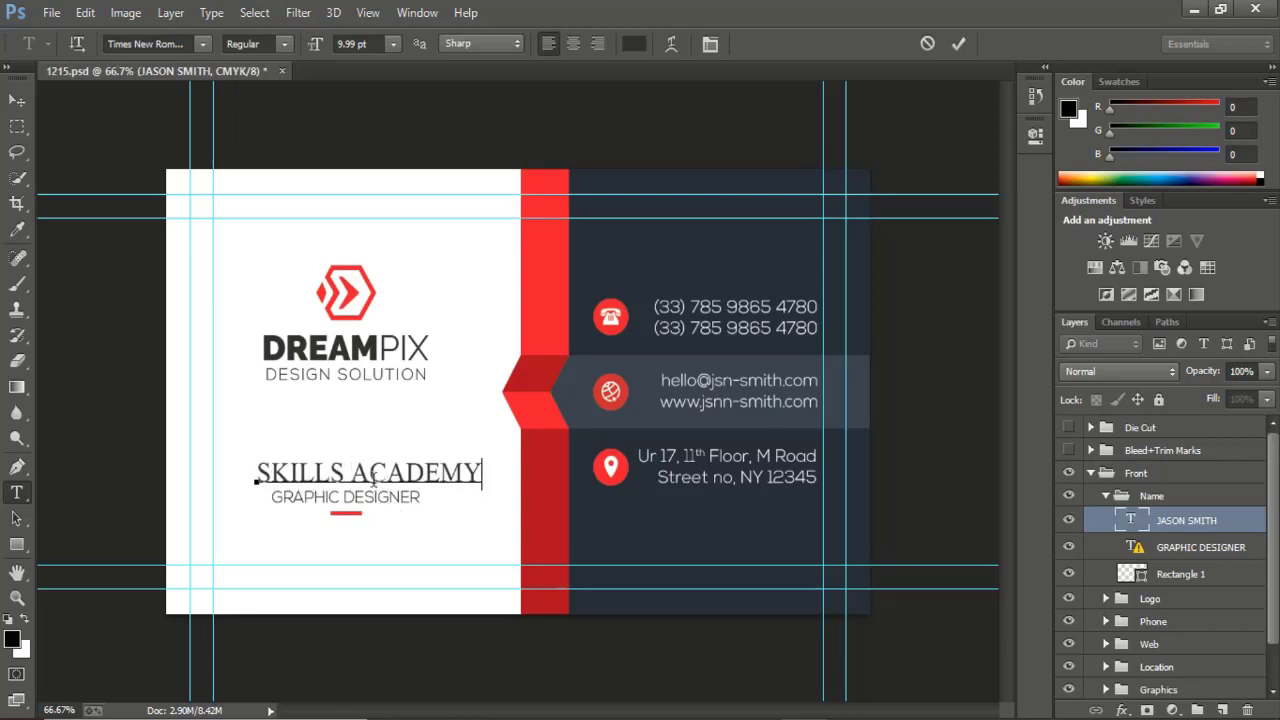
# Set the SKILLS ACADEMY line's font to Arial and commit the text
pyautogui.tripleClick(368, 474)
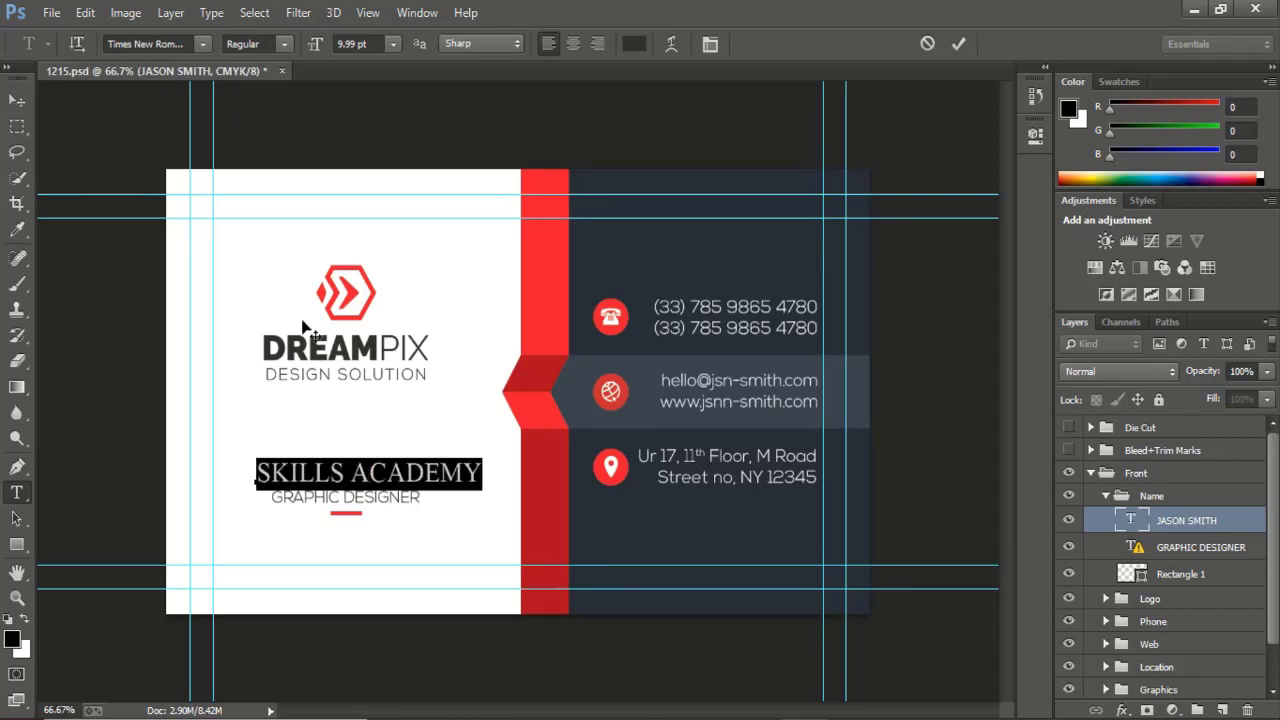
pyautogui.click(202, 43)
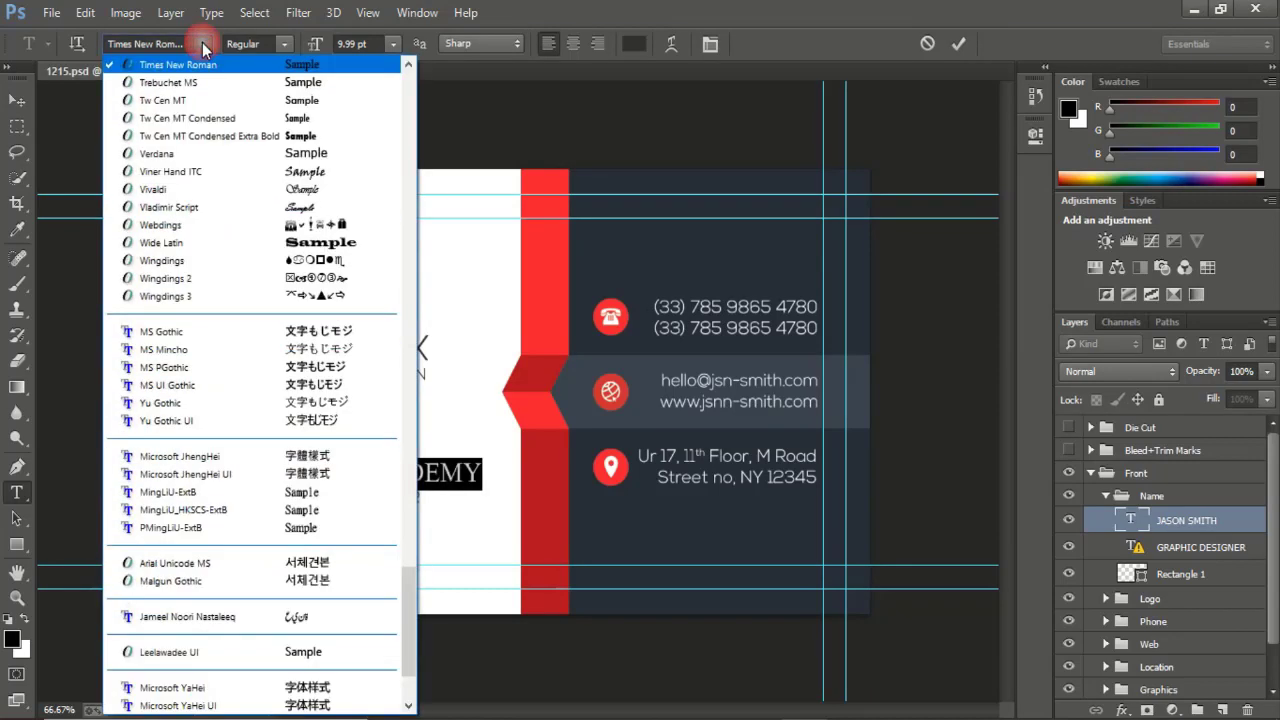
pyautogui.click(228, 172)
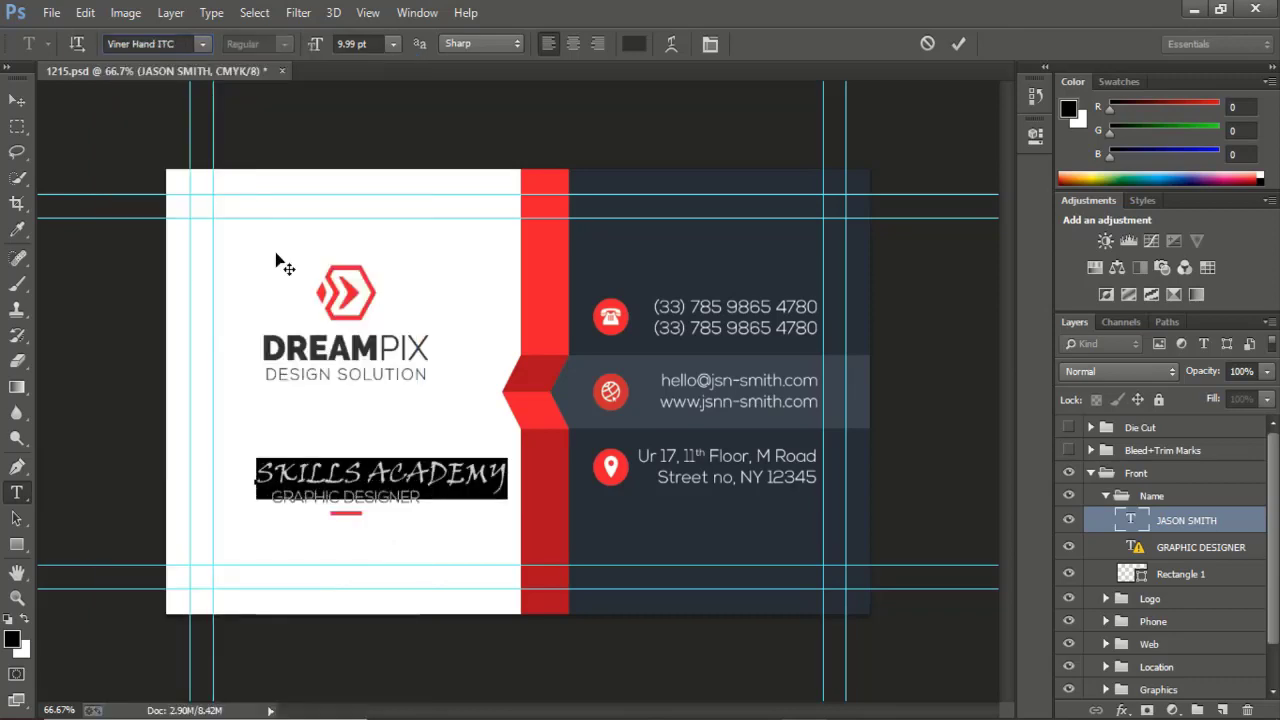
pyautogui.click(203, 44)
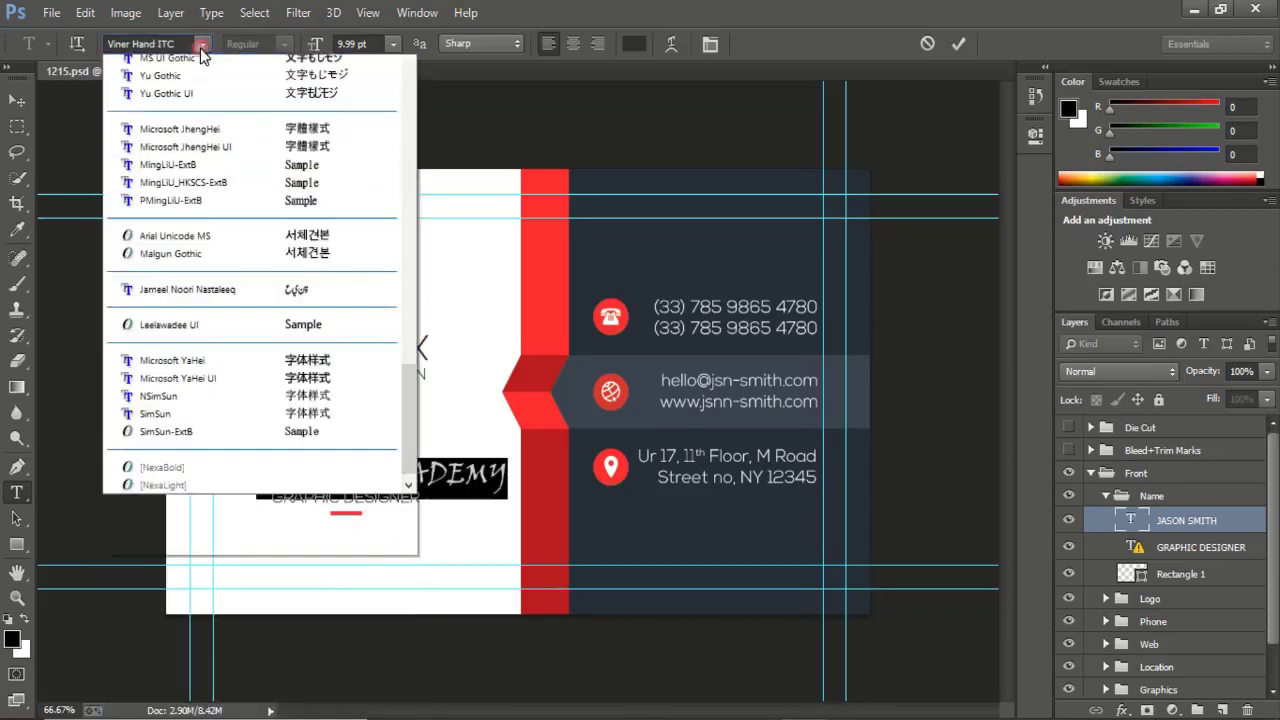
pyautogui.scroll(20, 210, 165)
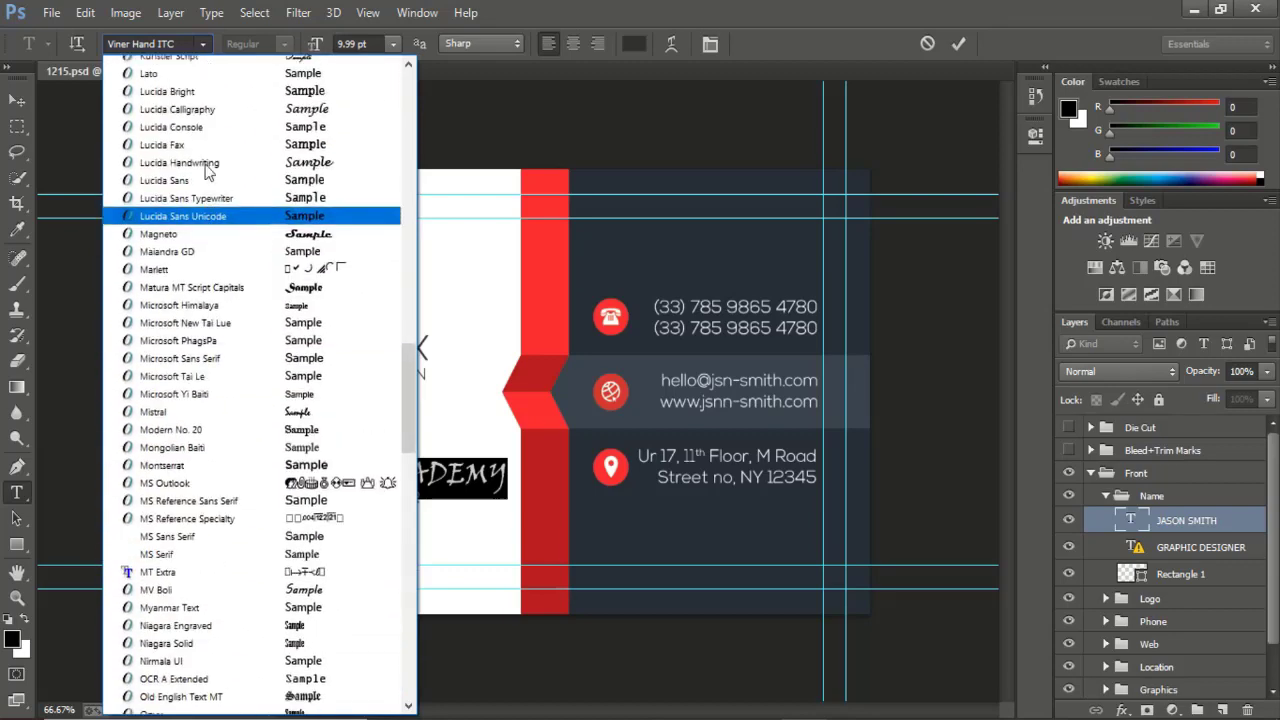
pyautogui.scroll(15, 243, 206)
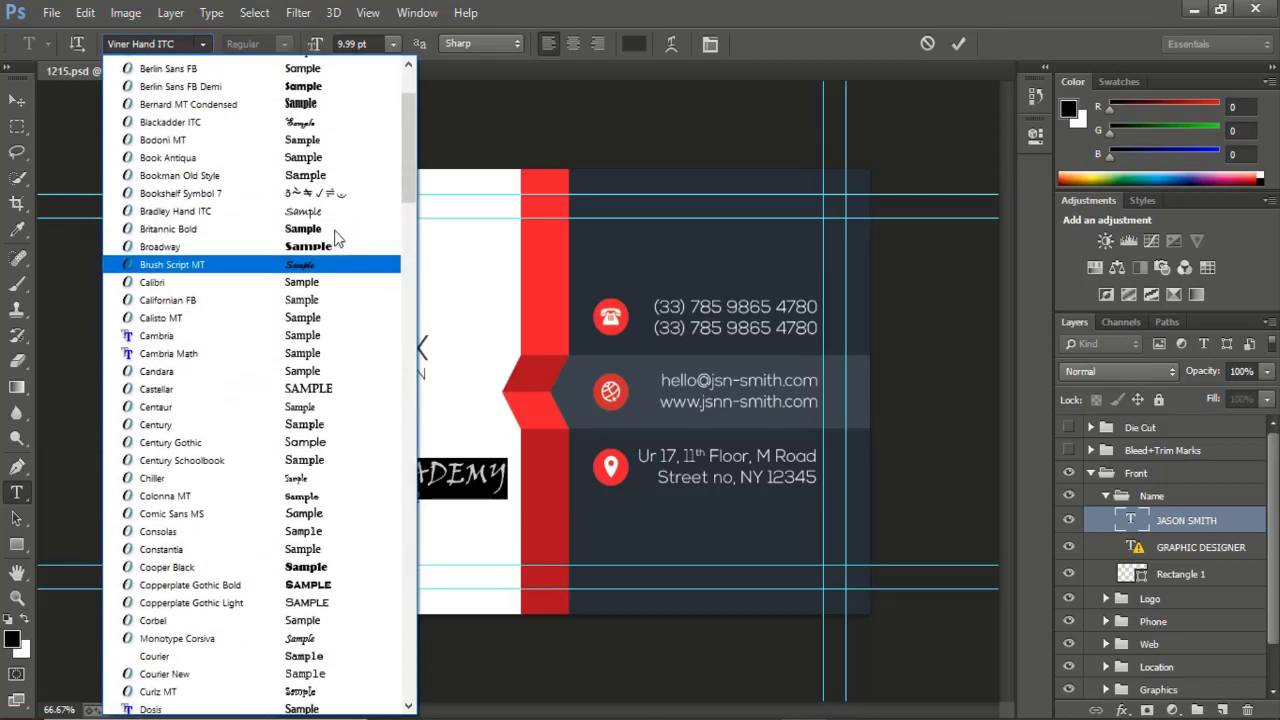
pyautogui.click(188, 100)
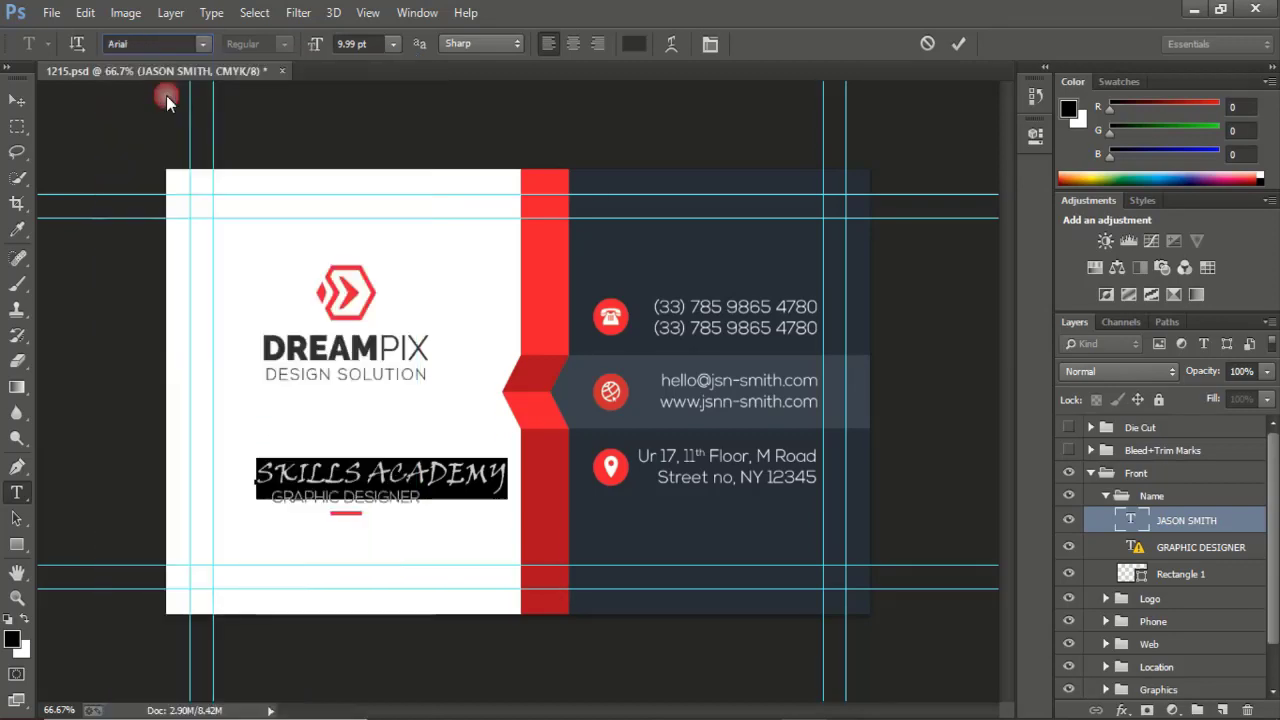
pyautogui.click(19, 100)
pyautogui.click(437, 428)
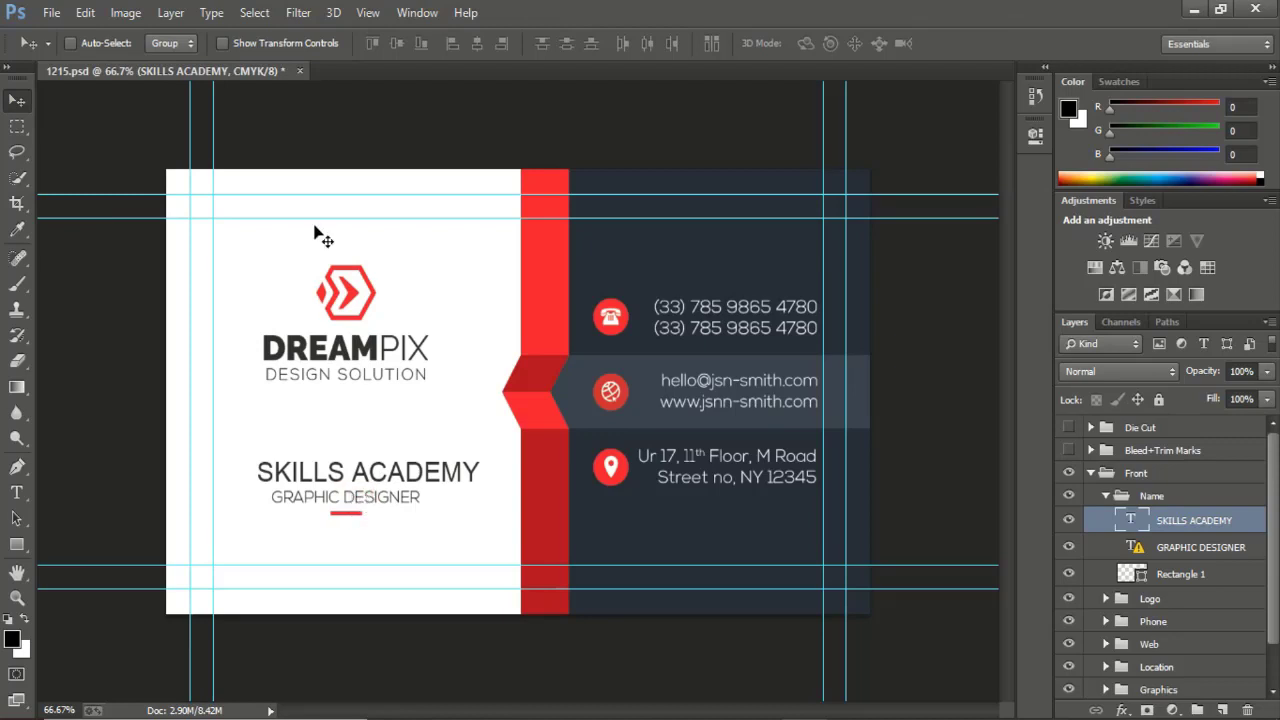
pyautogui.click(213, 43)
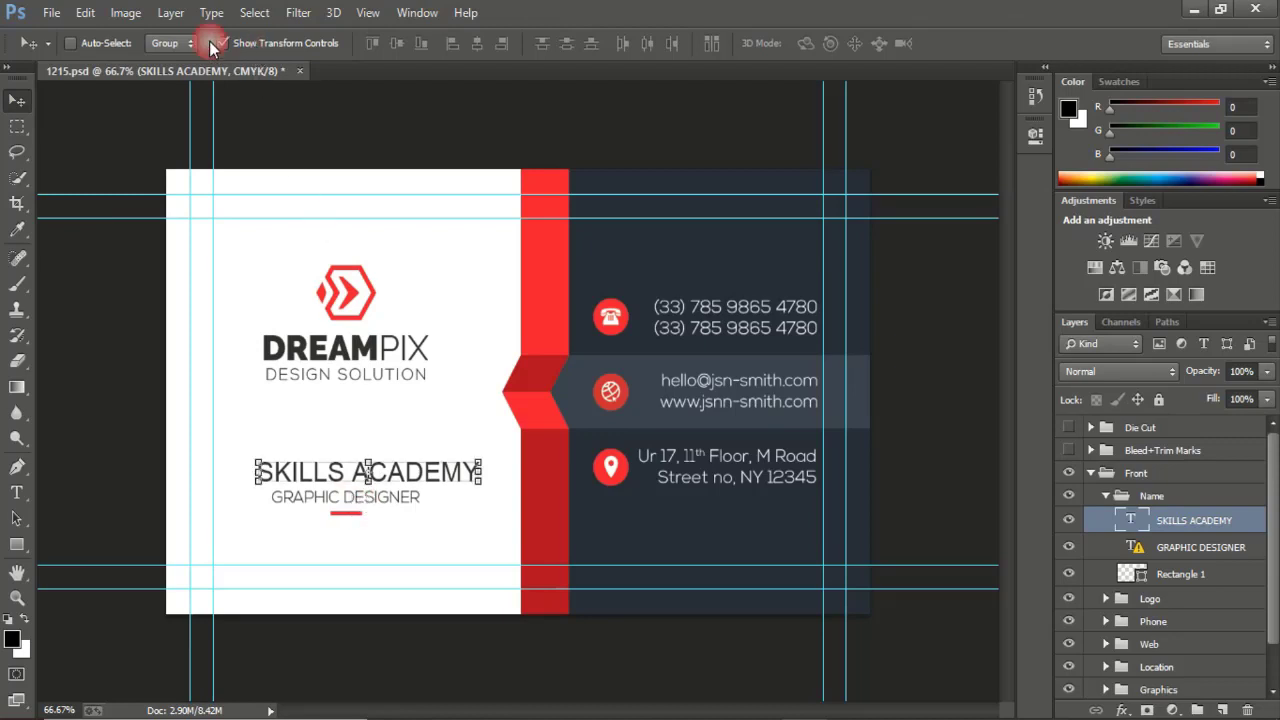
pyautogui.click(400, 505)
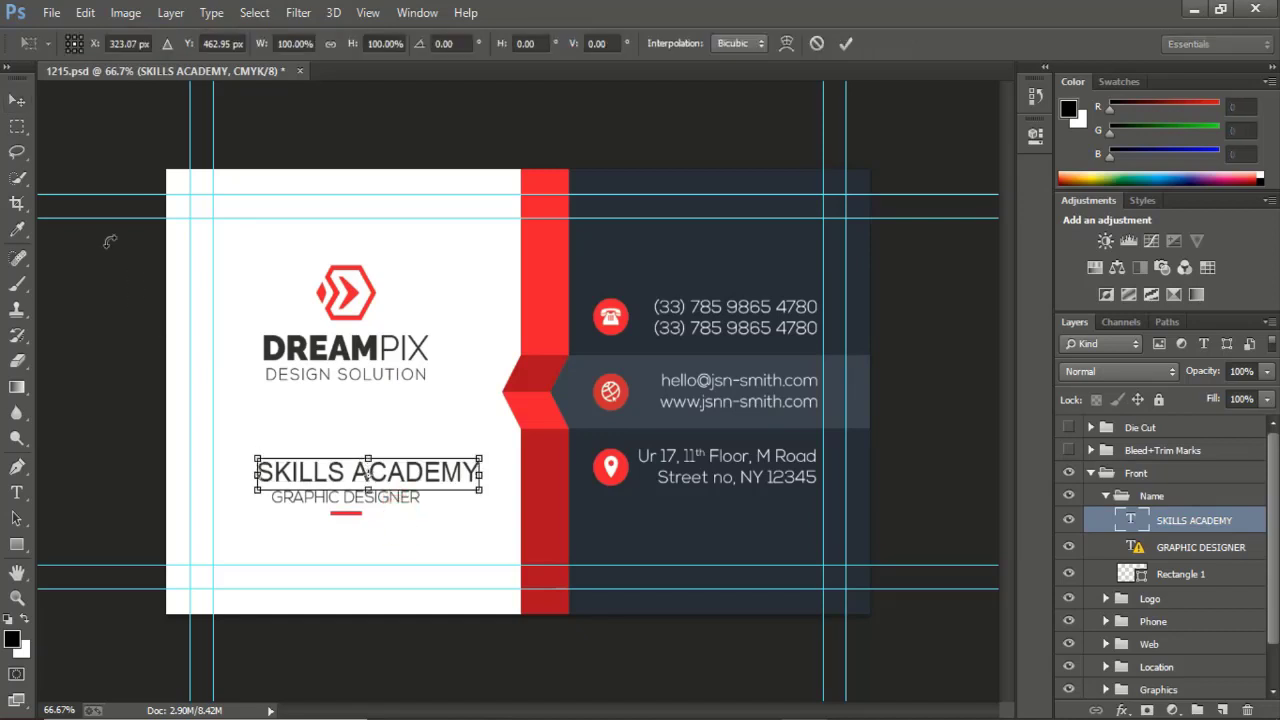
pyautogui.click(24, 110)
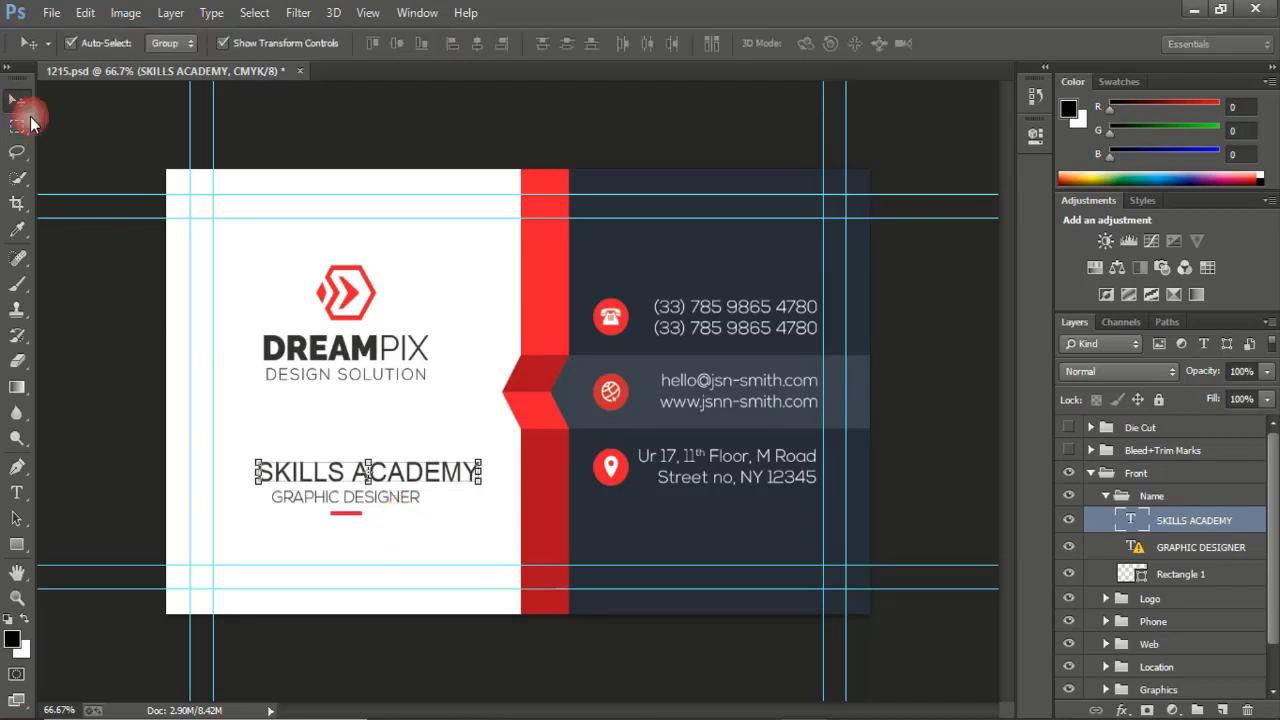
pyautogui.click(420, 555)
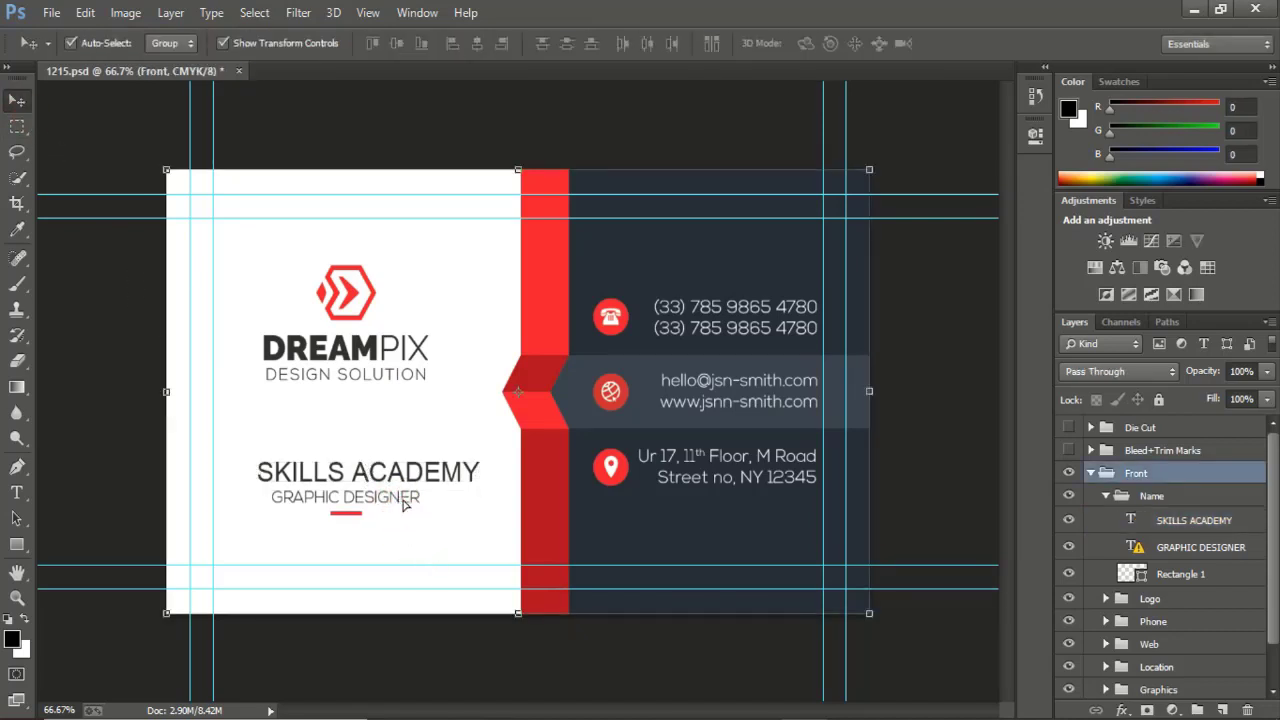
pyautogui.moveTo(405, 505); pyautogui.dragTo(435, 506)
pyautogui.hotkey('ctrl', 'z')
pyautogui.click(1098, 476)
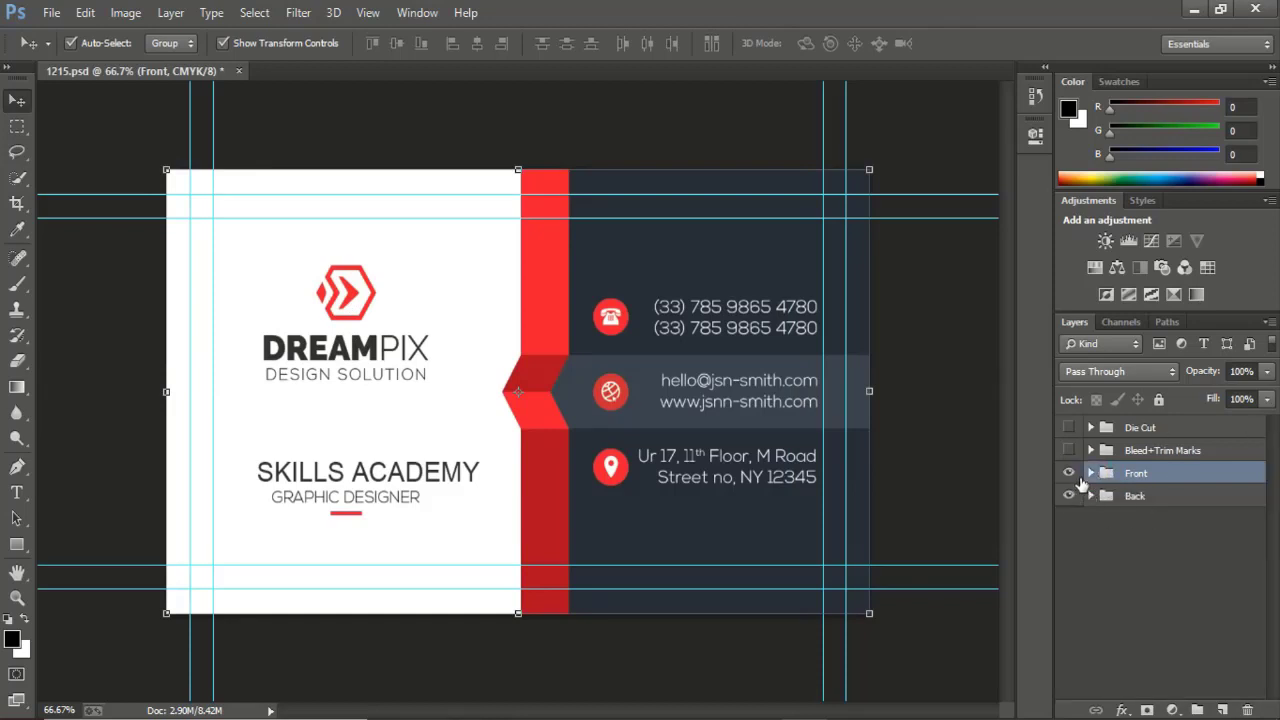
pyautogui.click(1072, 475)
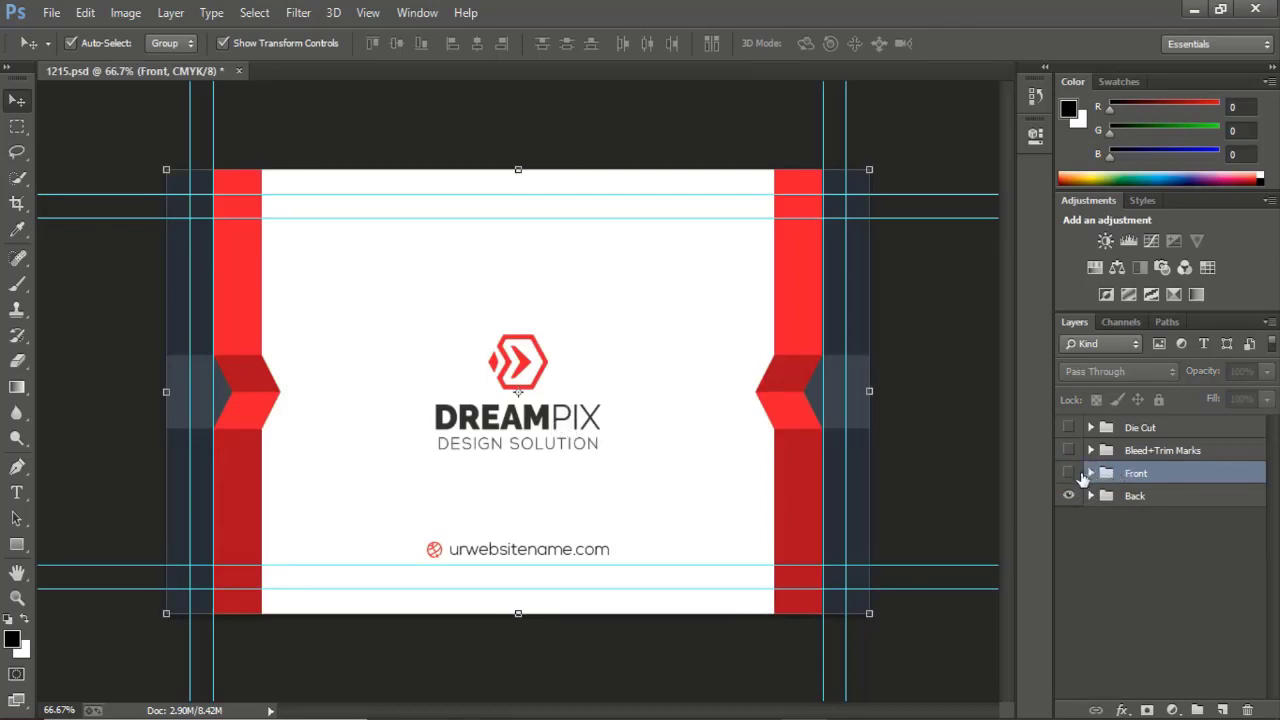
pyautogui.click(1070, 474)
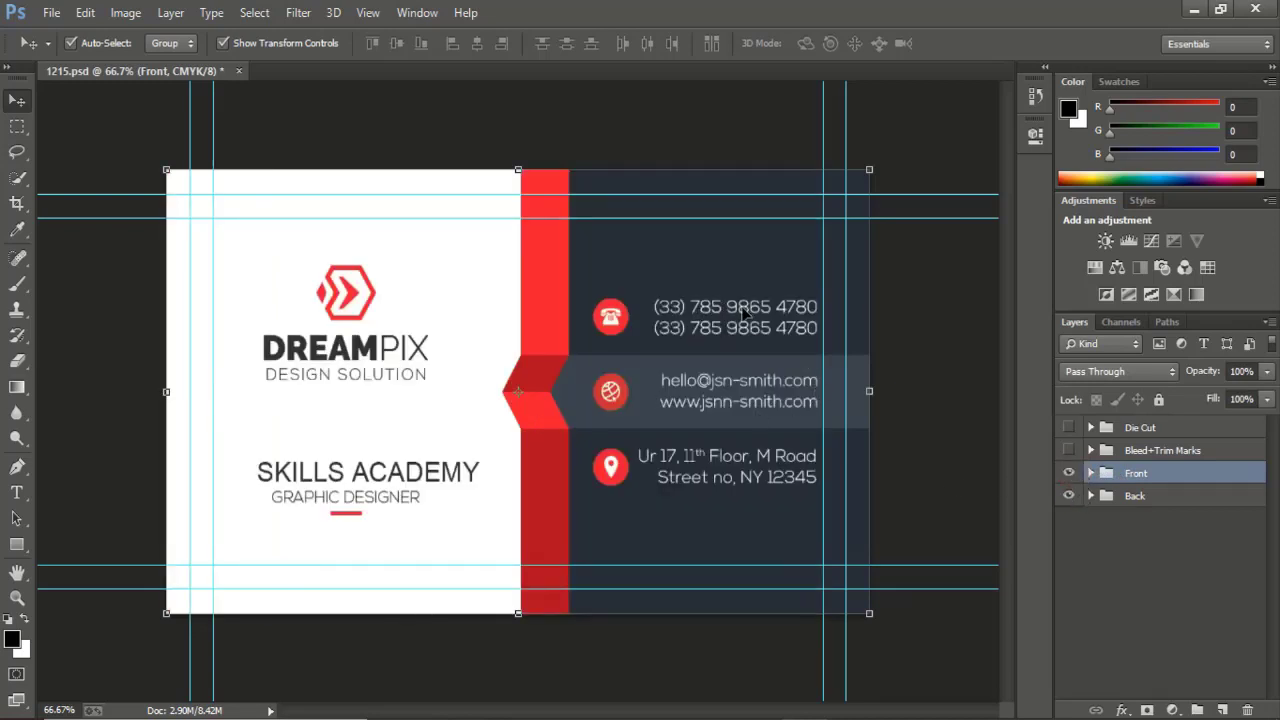
pyautogui.click(1092, 474)
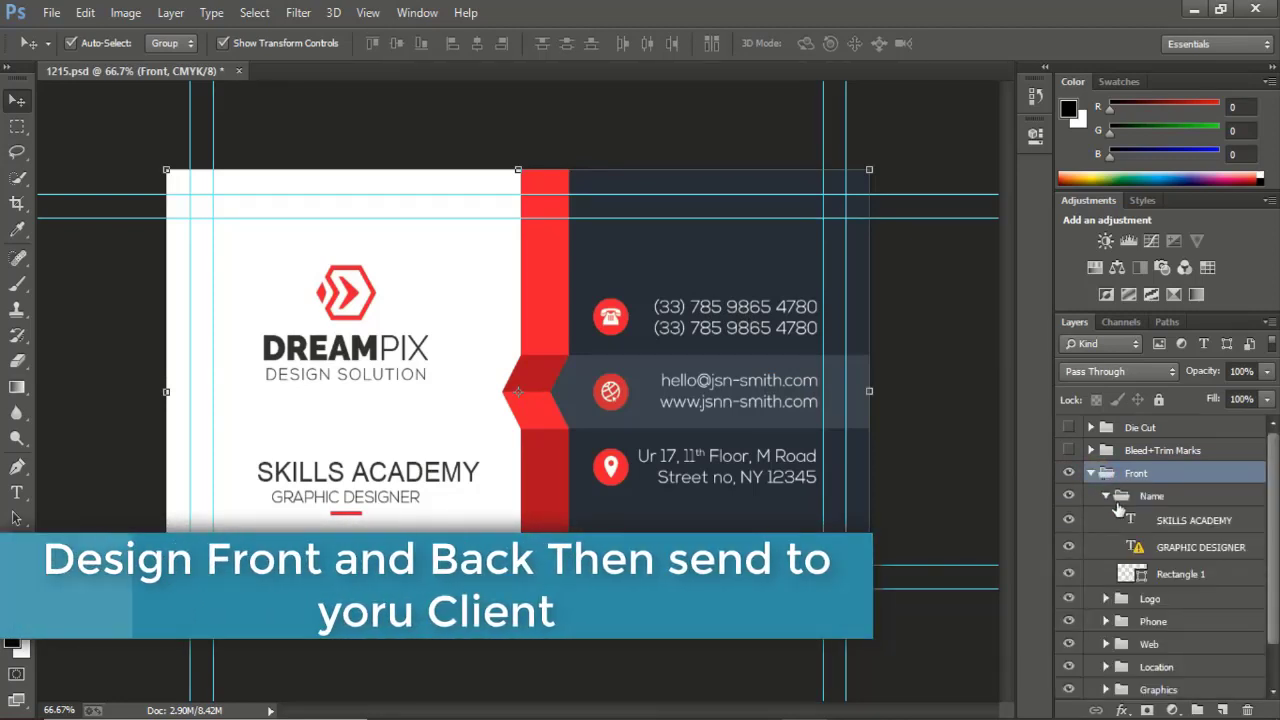
pyautogui.click(1107, 497)
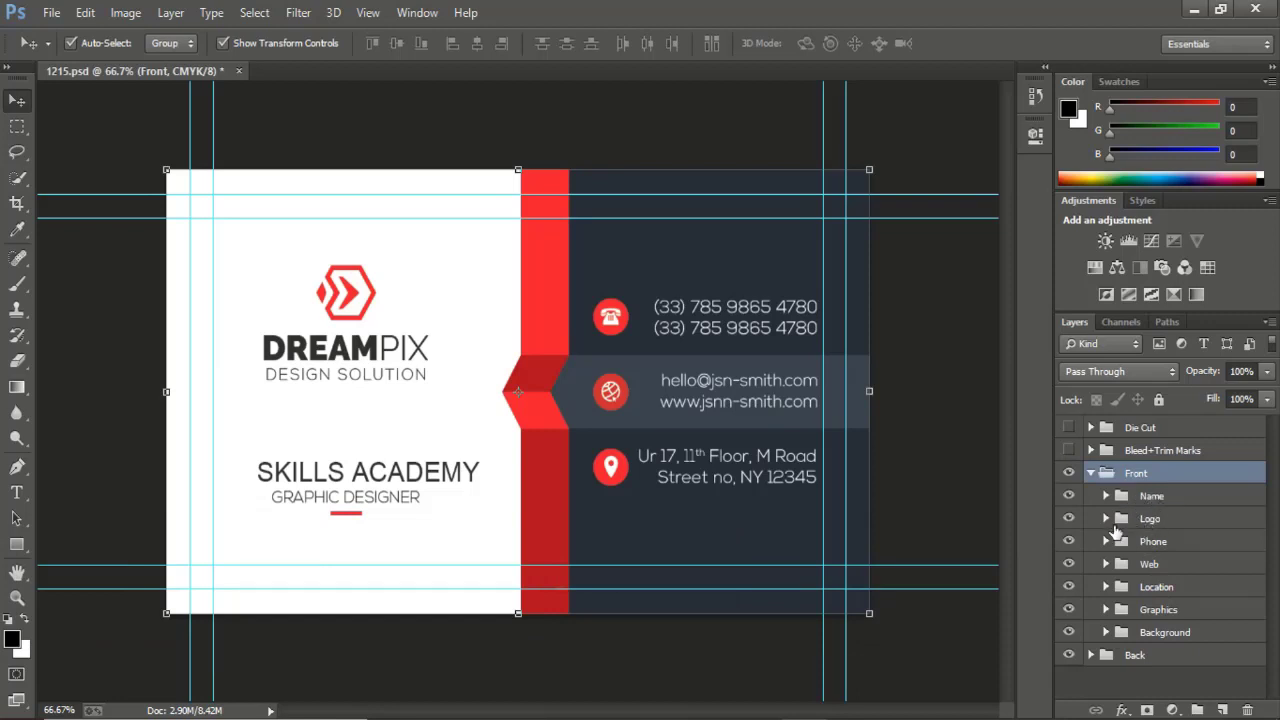
# Retype the dreamPix logo text in the Logo group as TECHNICAL and commit it
pyautogui.click(1107, 520)
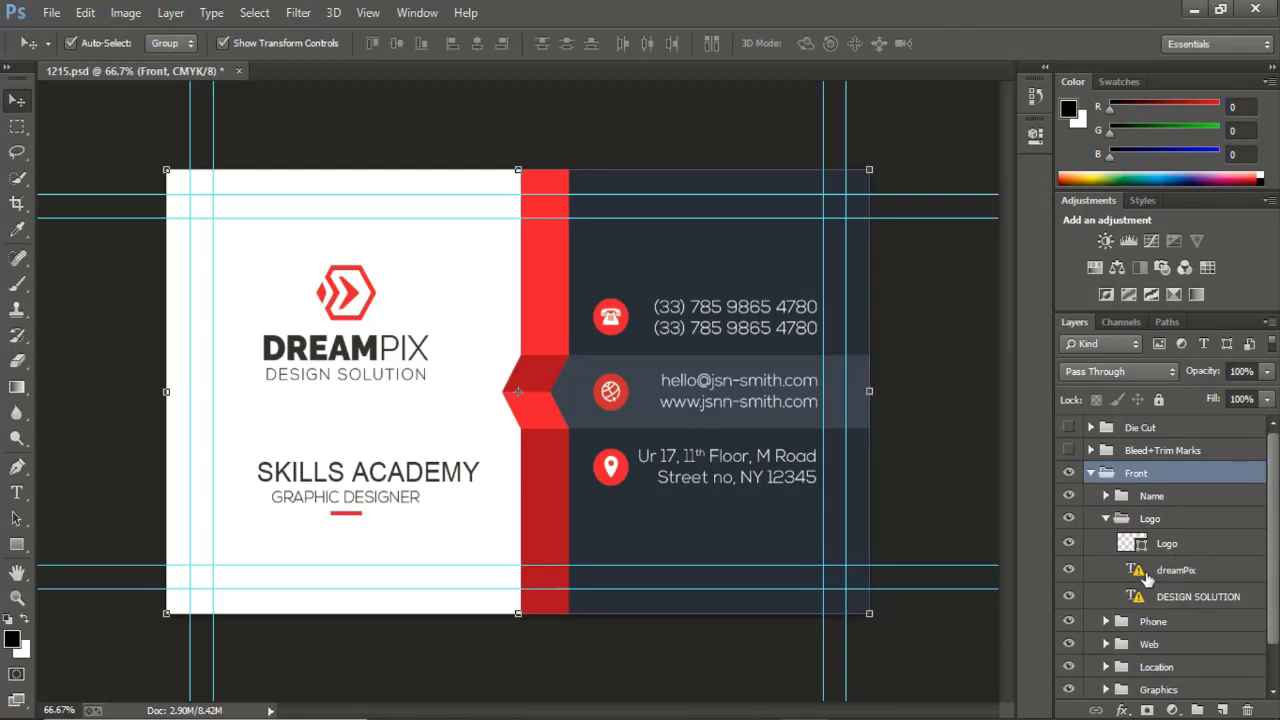
pyautogui.doubleClick(1138, 570)
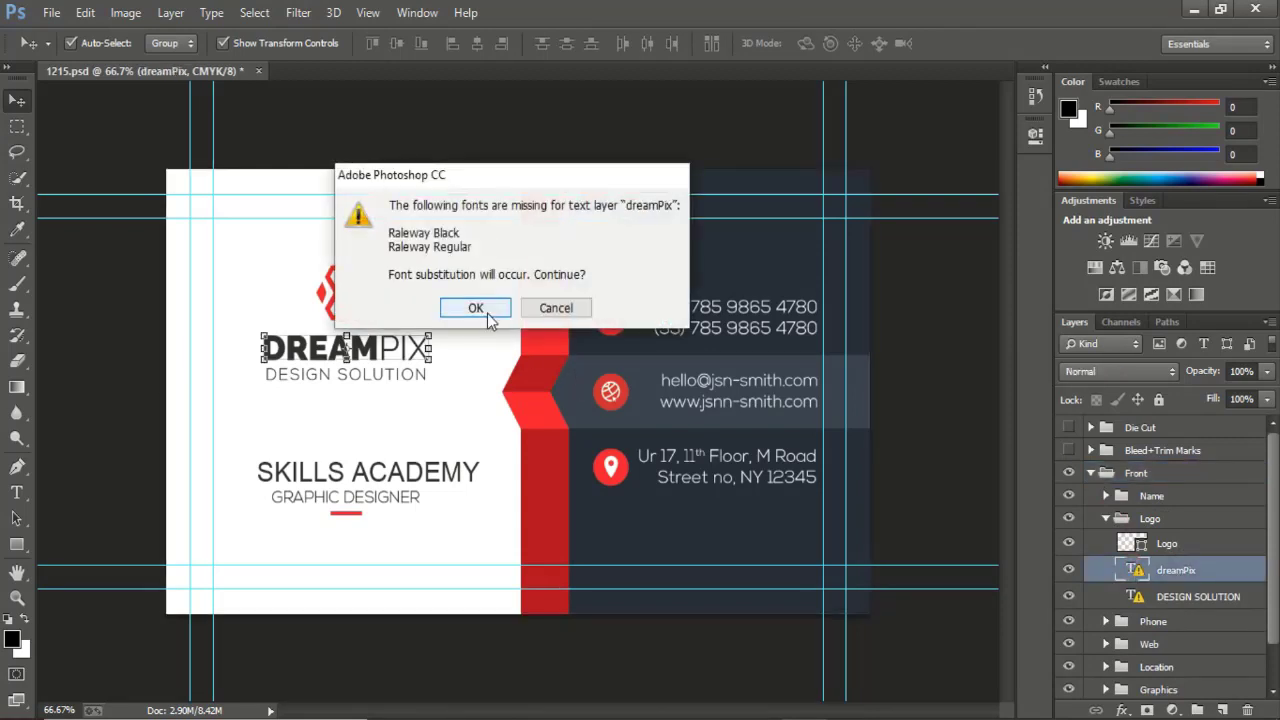
pyautogui.click(476, 308)
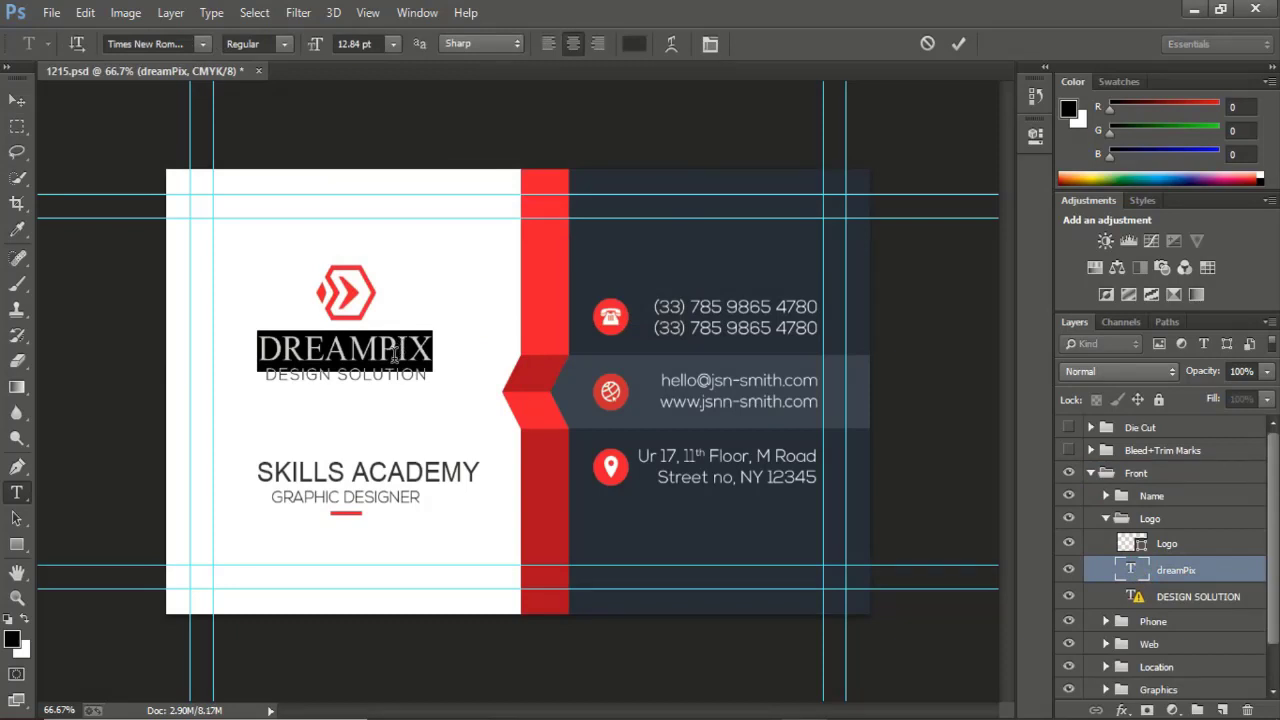
pyautogui.write('TECHNICAL')
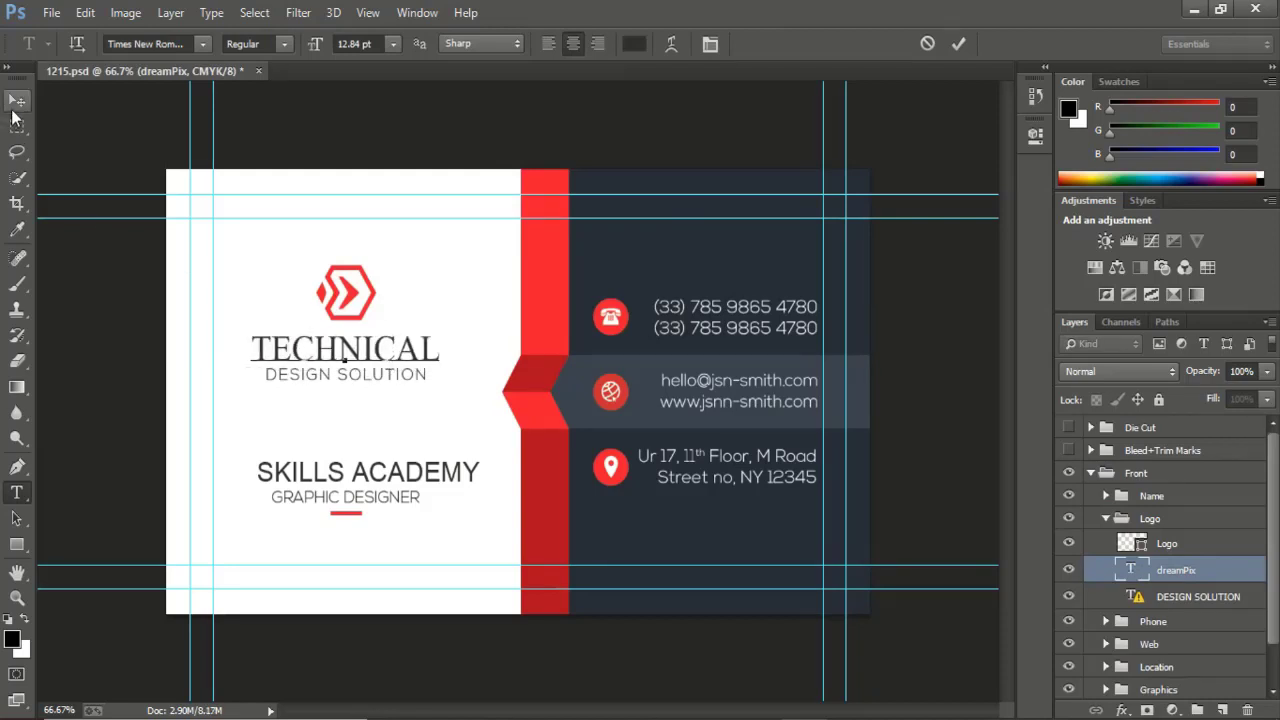
pyautogui.click(16, 100)
pyautogui.click(417, 410)
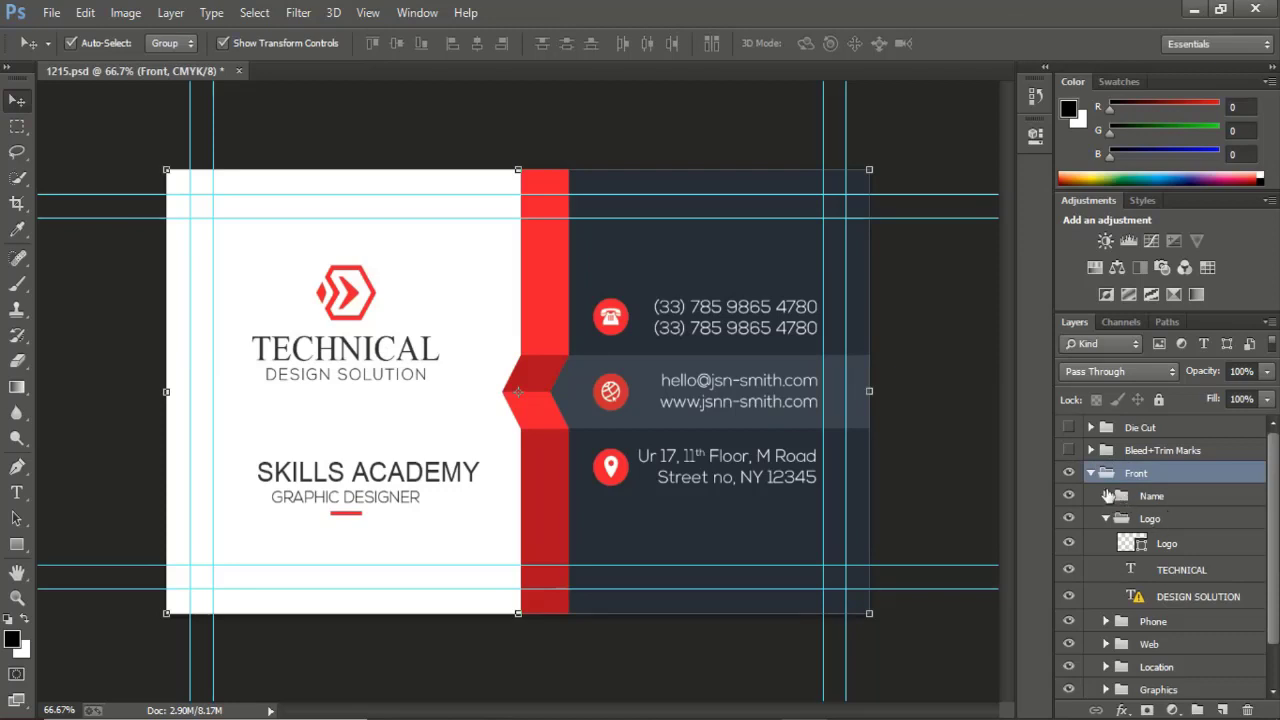
pyautogui.click(1092, 475)
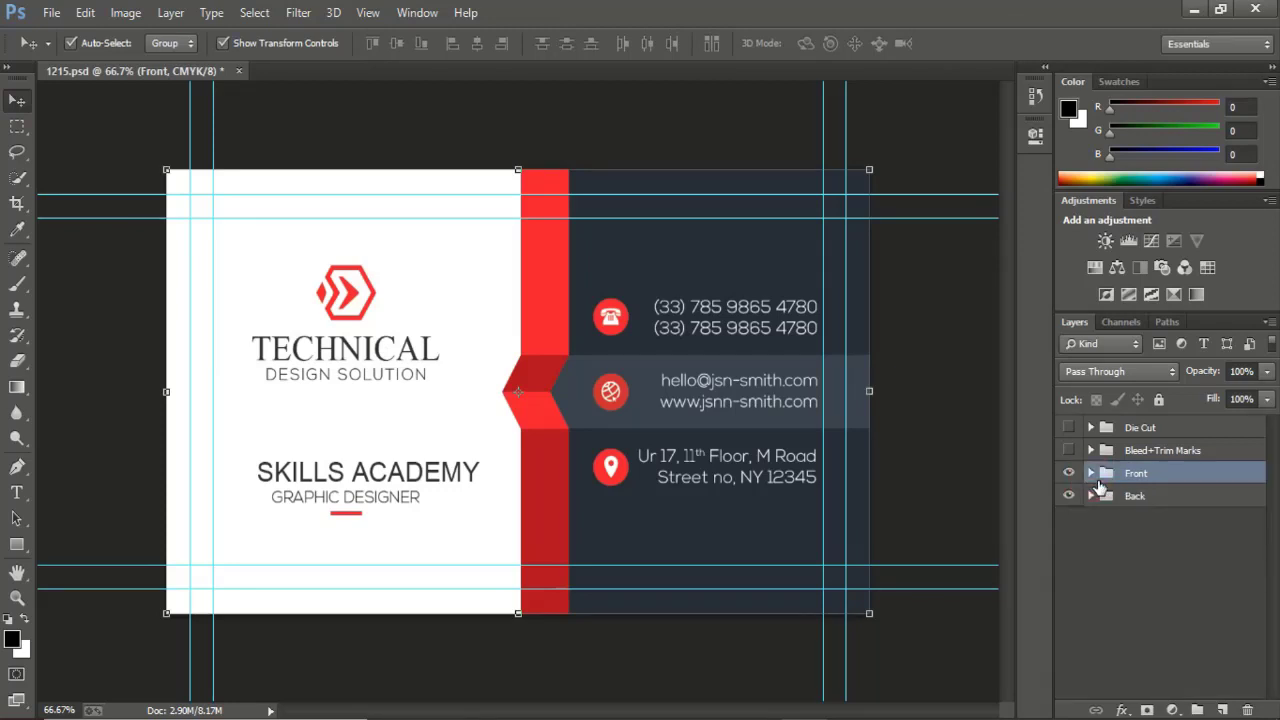
pyautogui.click(1093, 474)
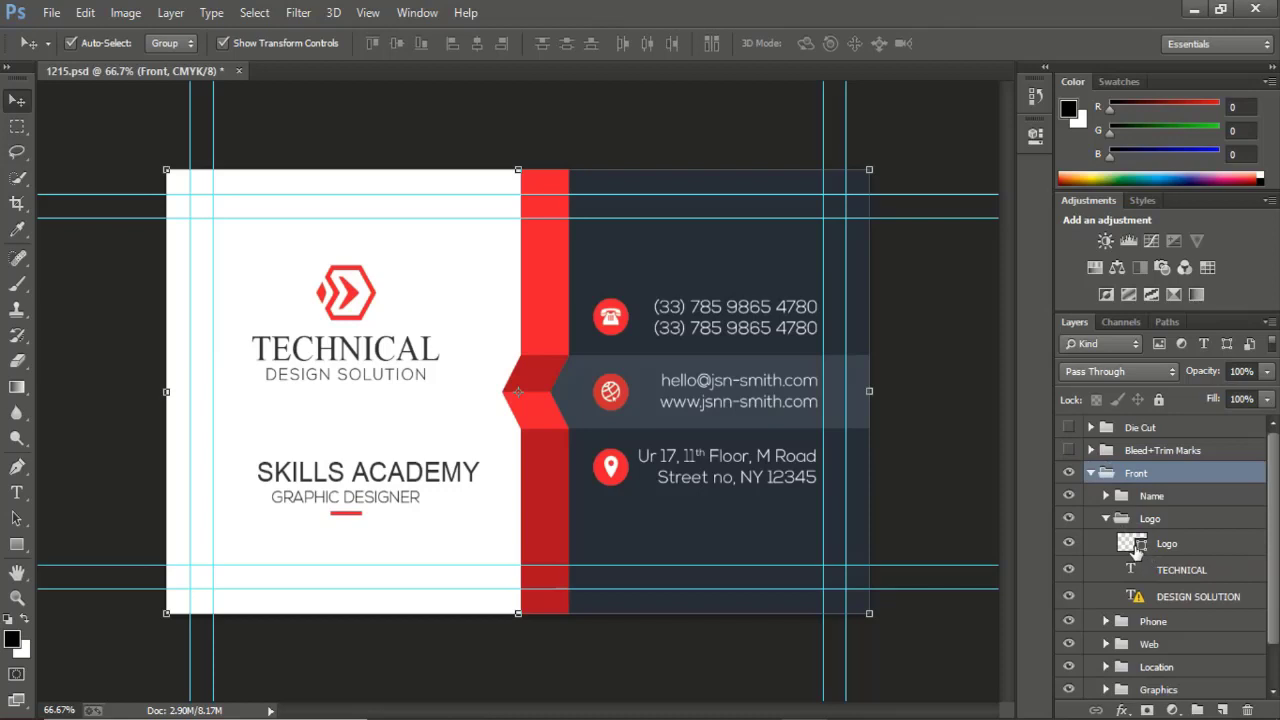
pyautogui.click(1144, 550)
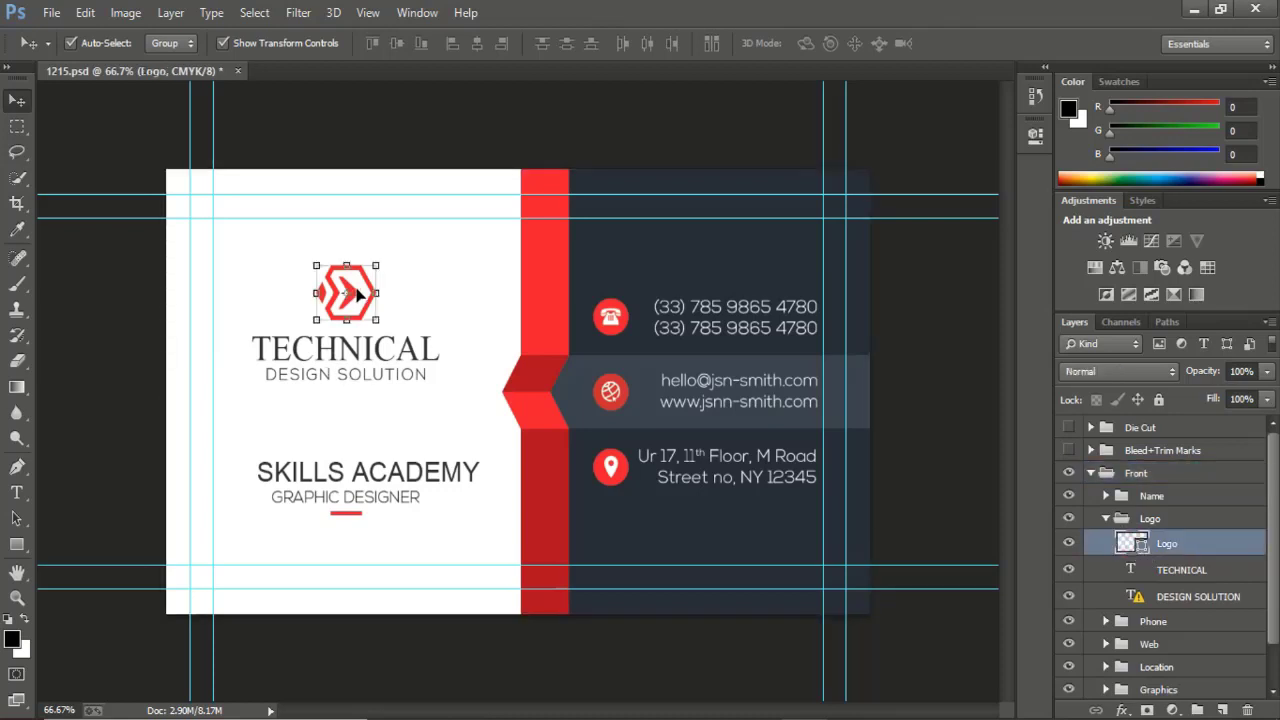
pyautogui.click(1070, 544)
pyautogui.click(1069, 542)
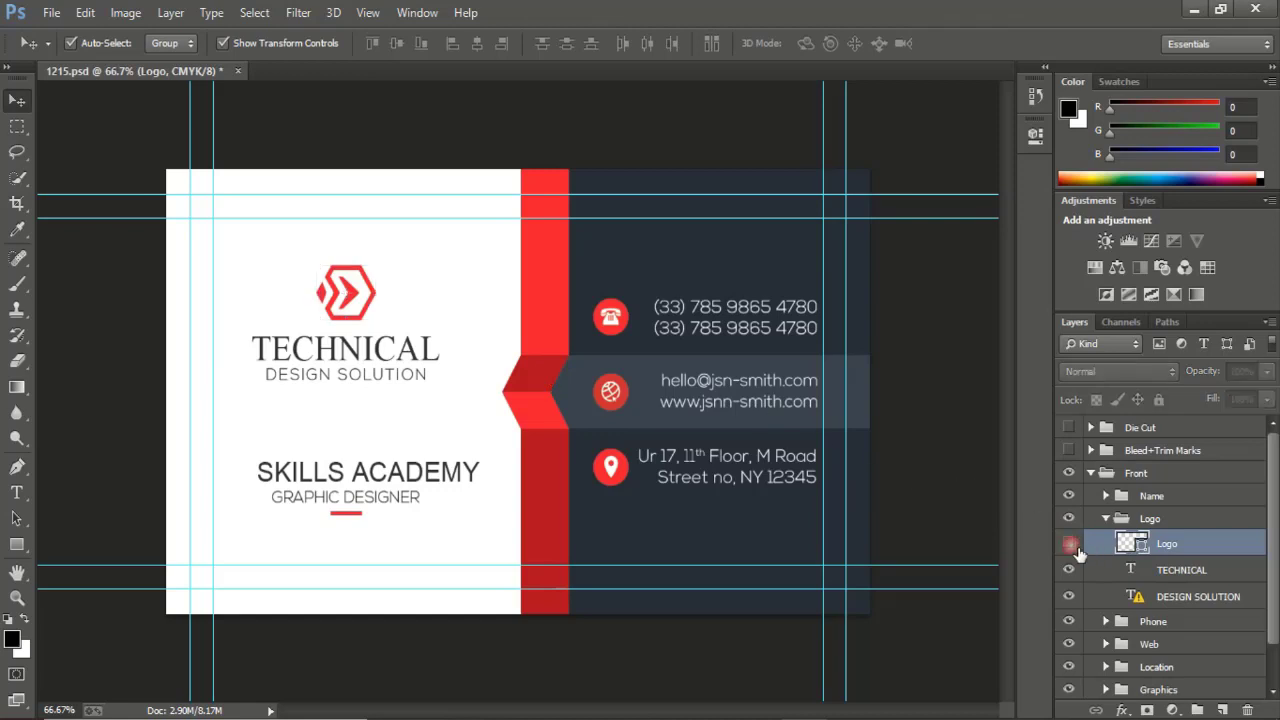
pyautogui.click(906, 476)
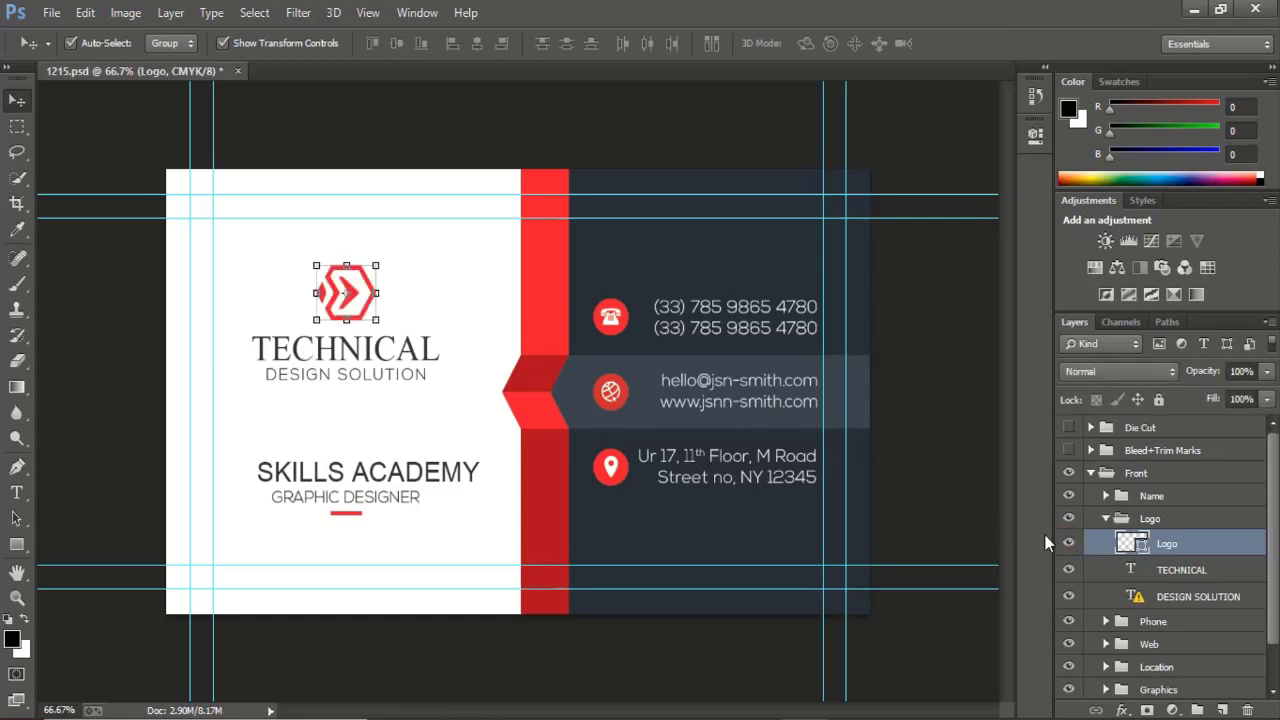
pyautogui.click(1108, 519)
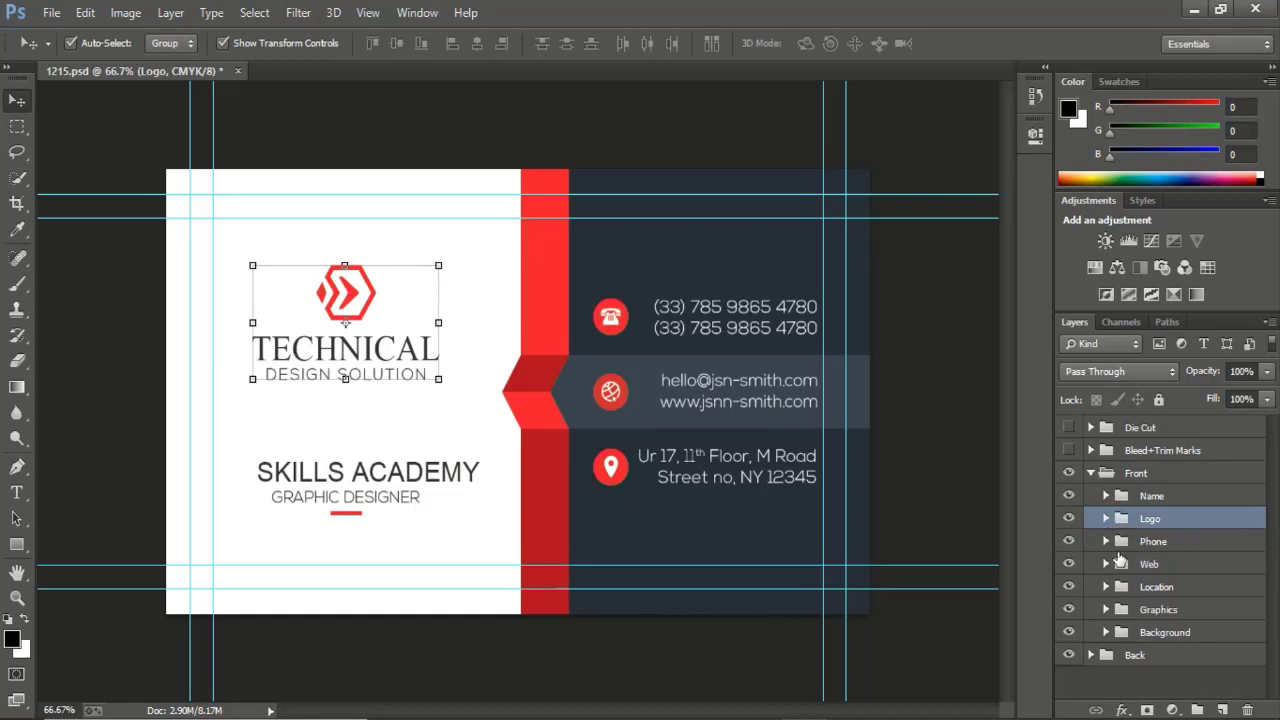
# Expand the Phone group and start editing its phone number text
pyautogui.click(1107, 542)
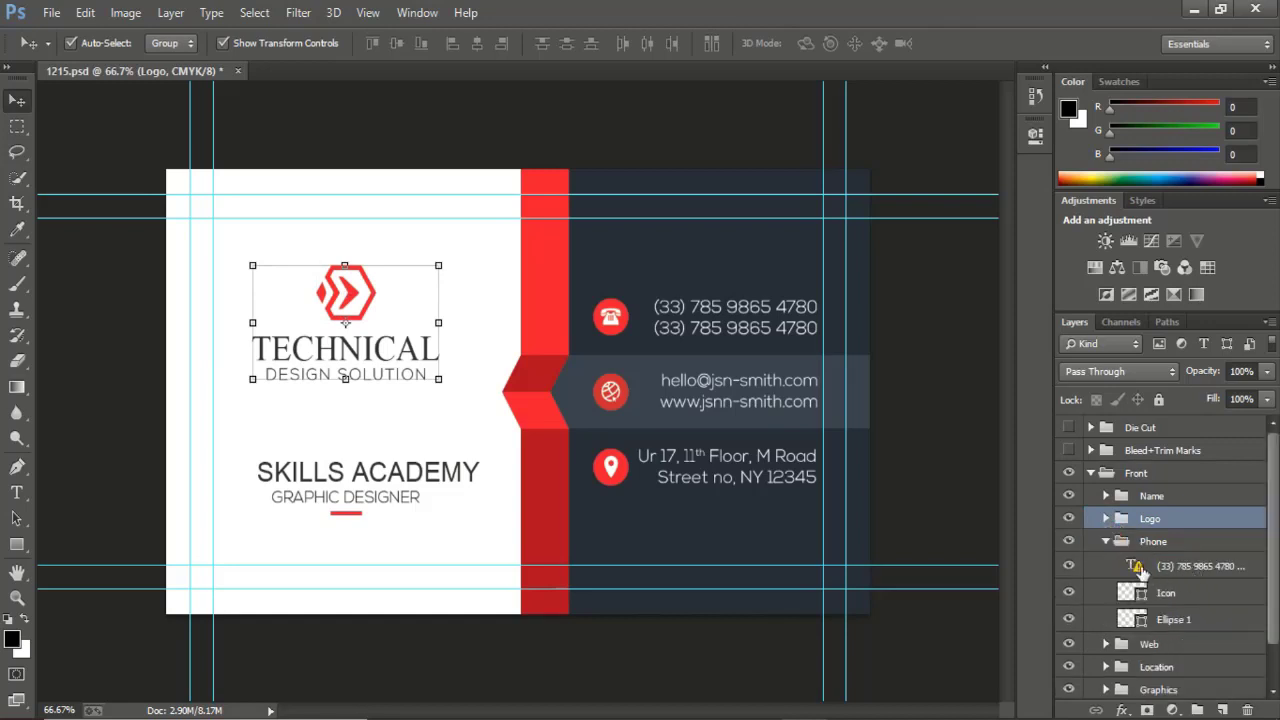
pyautogui.doubleClick(1138, 568)
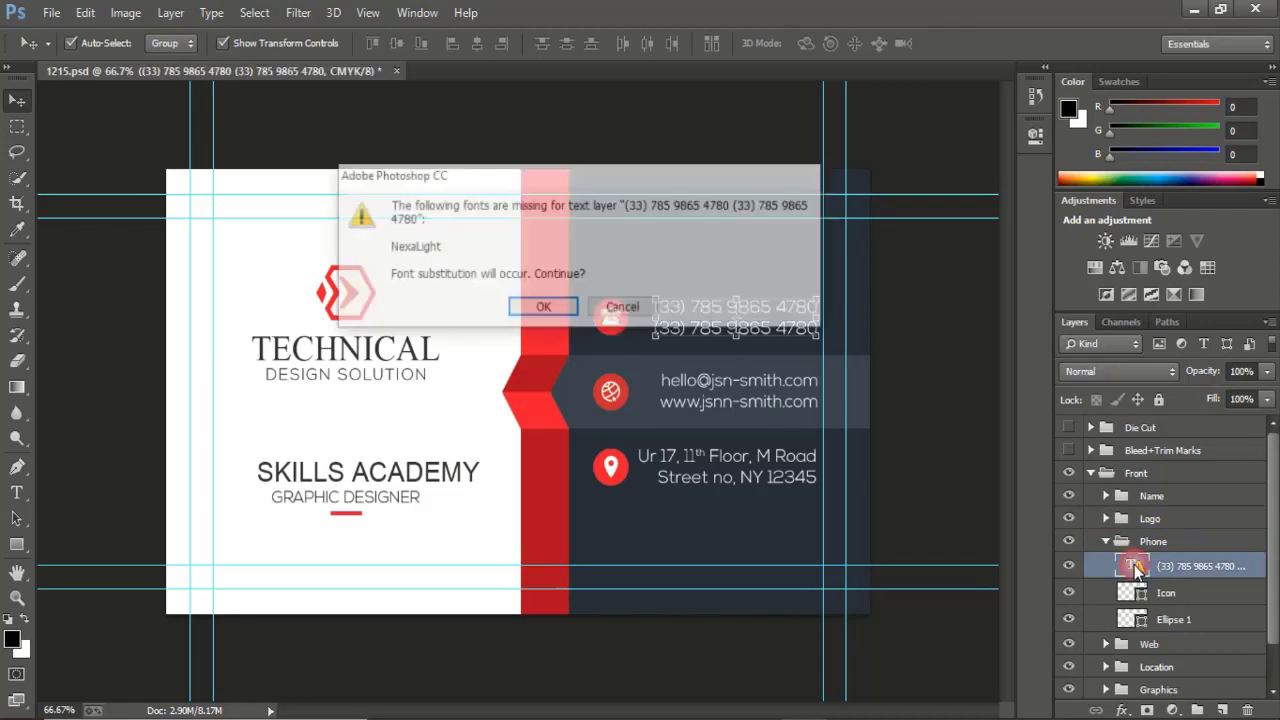
pyautogui.click(543, 308)
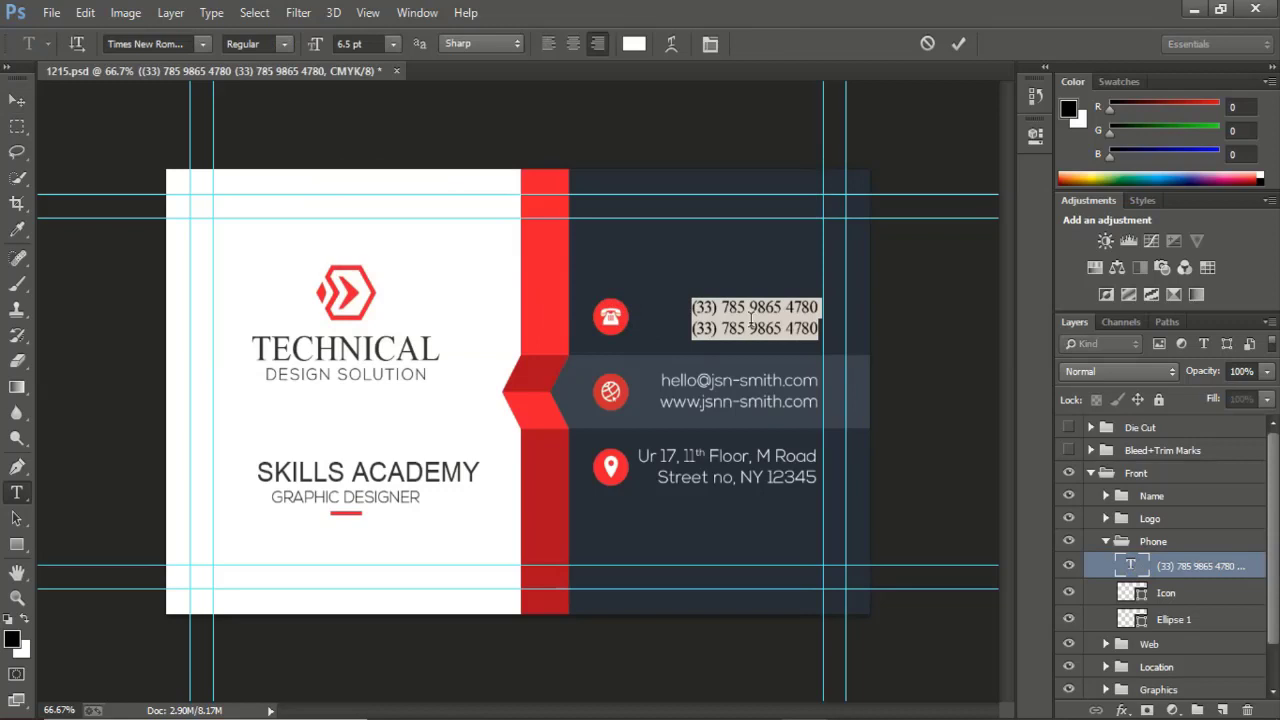
pyautogui.click(818, 324)
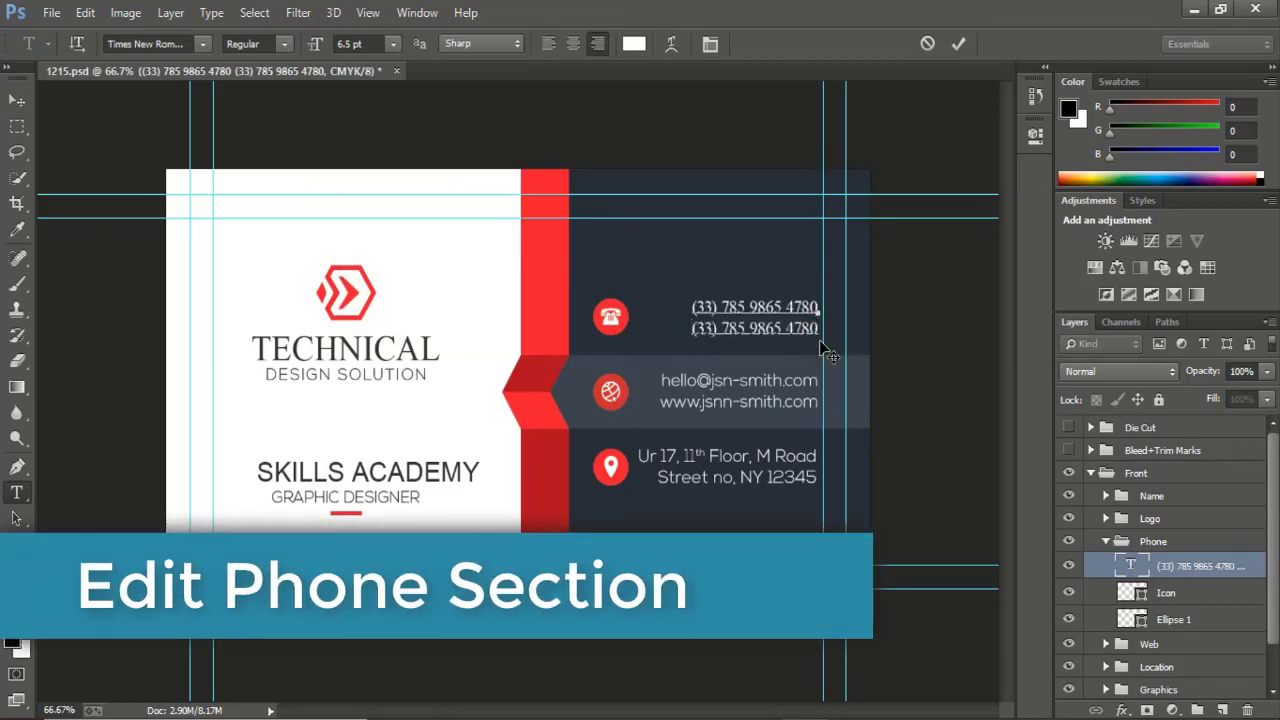
pyautogui.press('BackSpace')
pyautogui.press('BackSpace')
pyautogui.press('BackSpace')
pyautogui.press('BackSpace')
pyautogui.hotkey('ctrl', 'z')
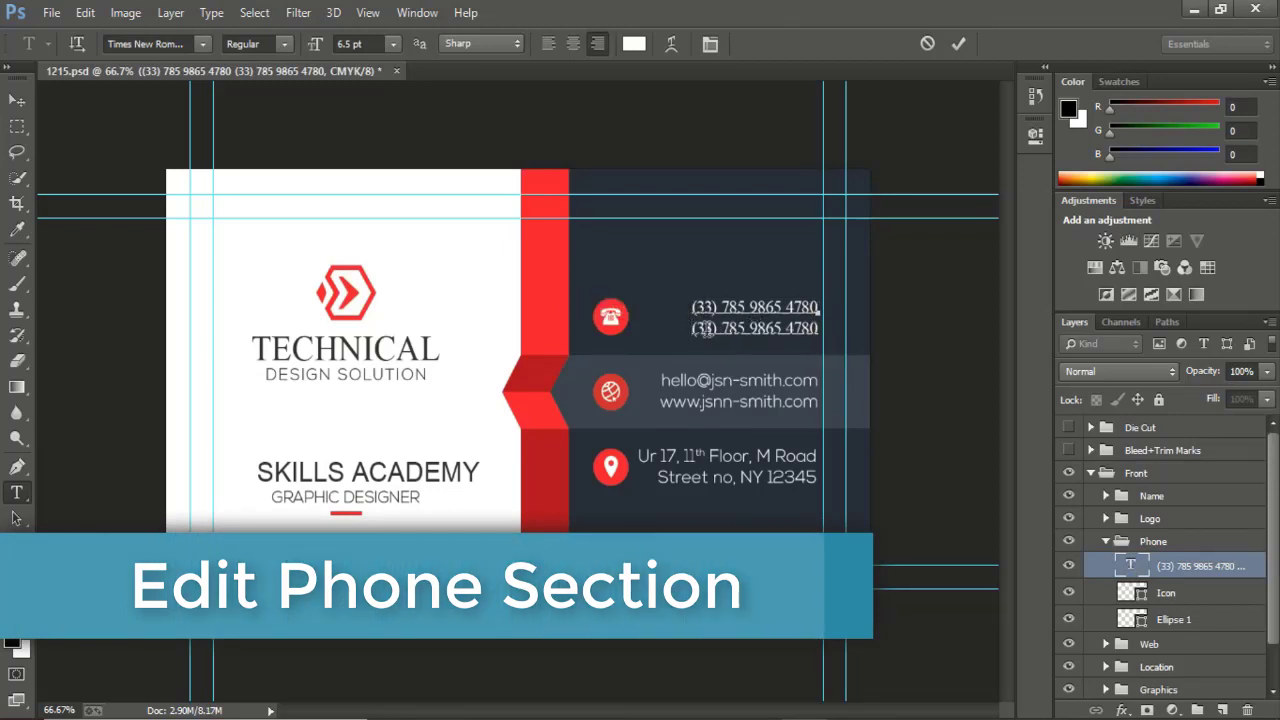
# Retype the first phone line with the new contact number
pyautogui.doubleClick(704, 310)
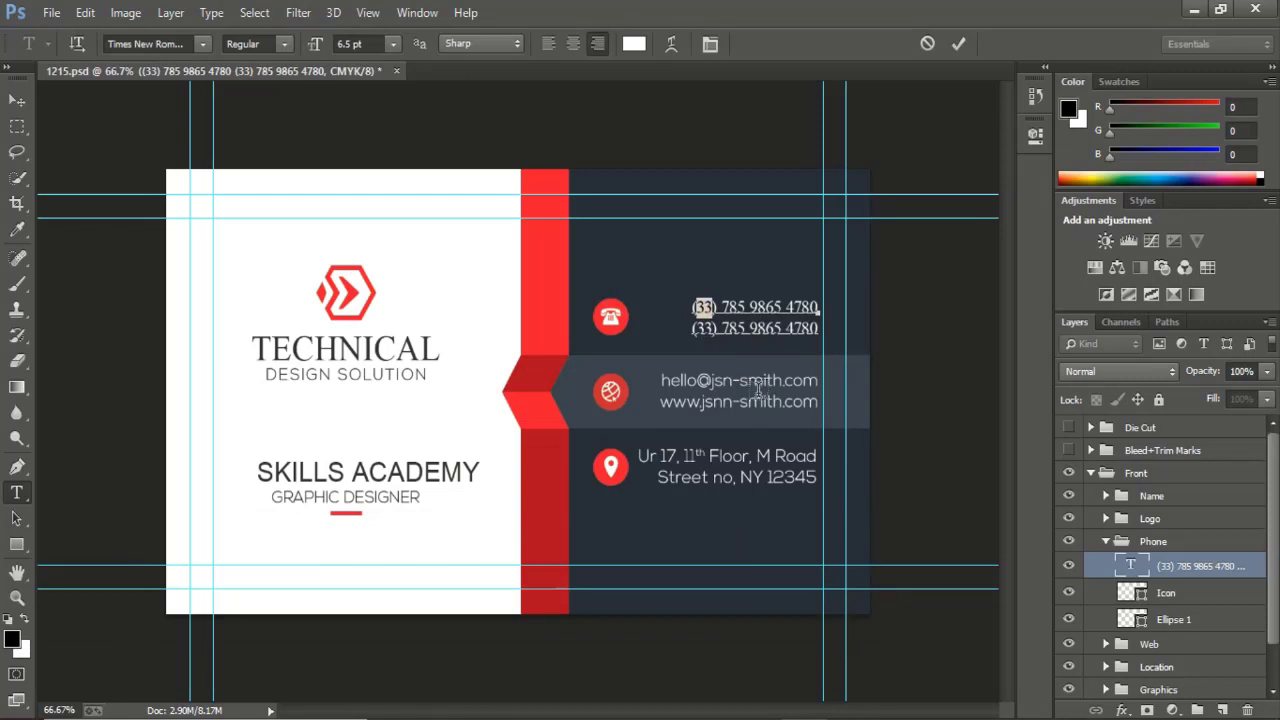
pyautogui.press('Right')
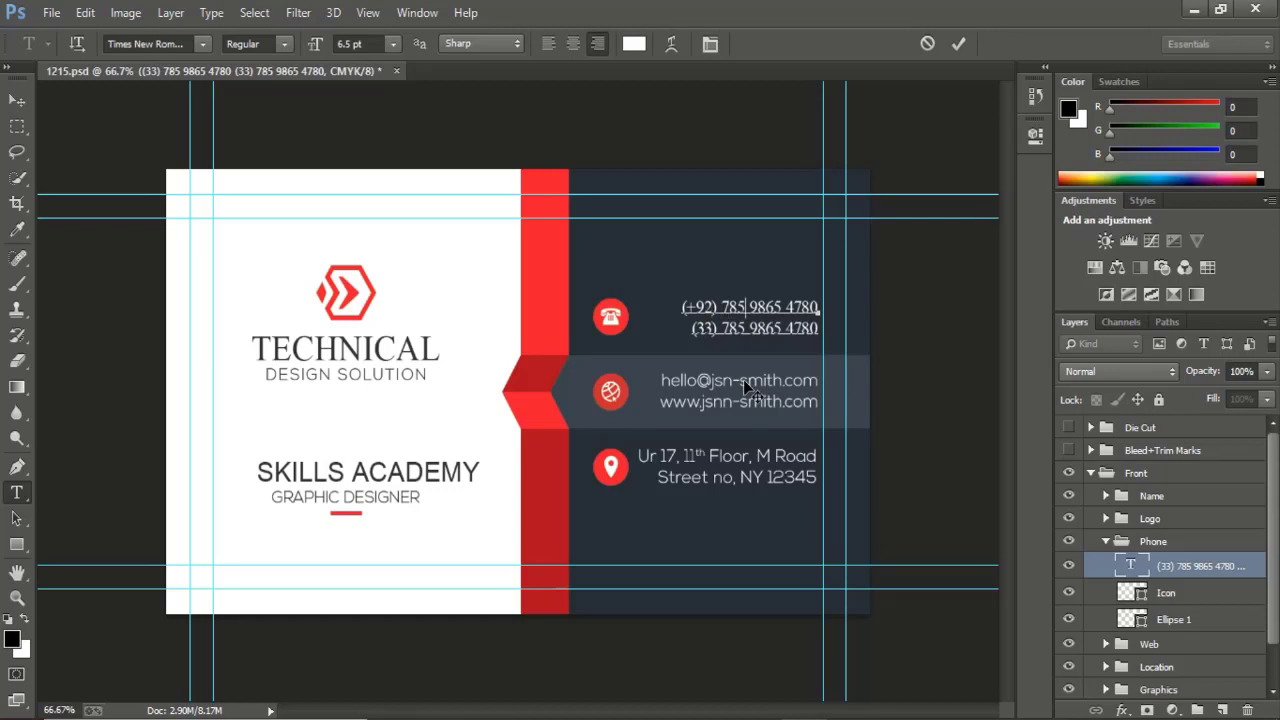
pyautogui.press('Right')
pyautogui.press('Right')
pyautogui.press('Right')
pyautogui.press('Right')
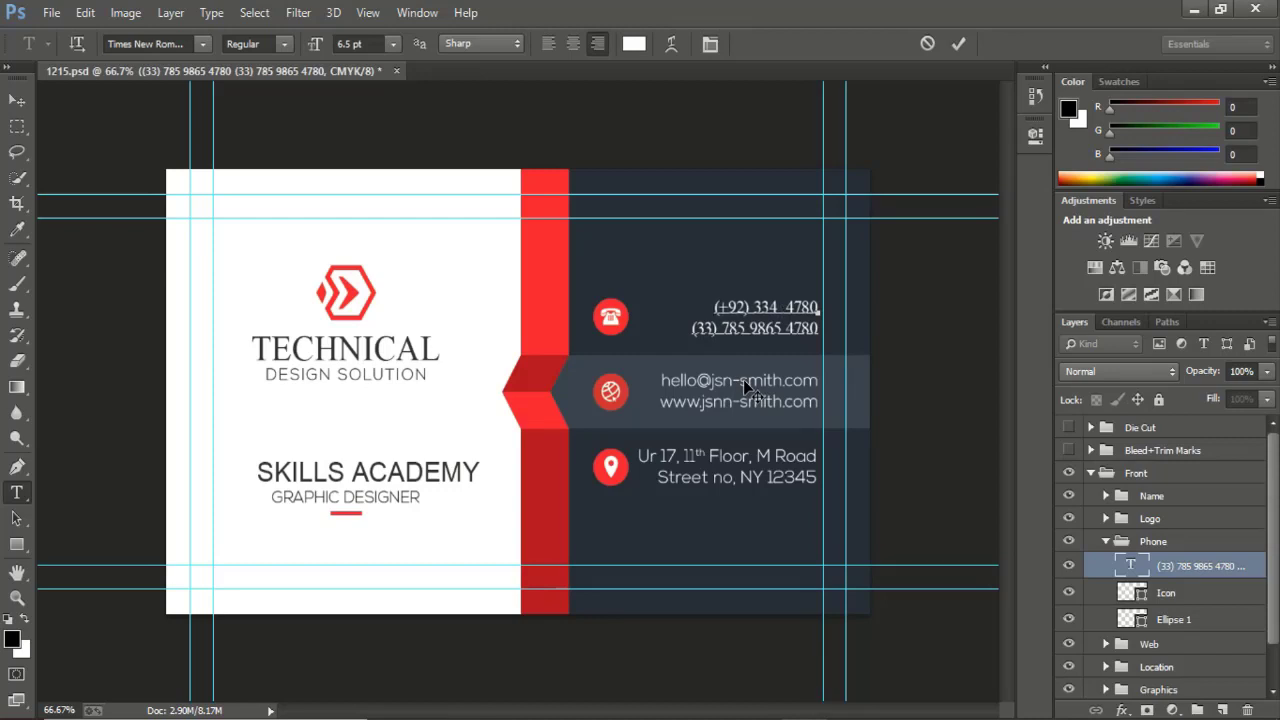
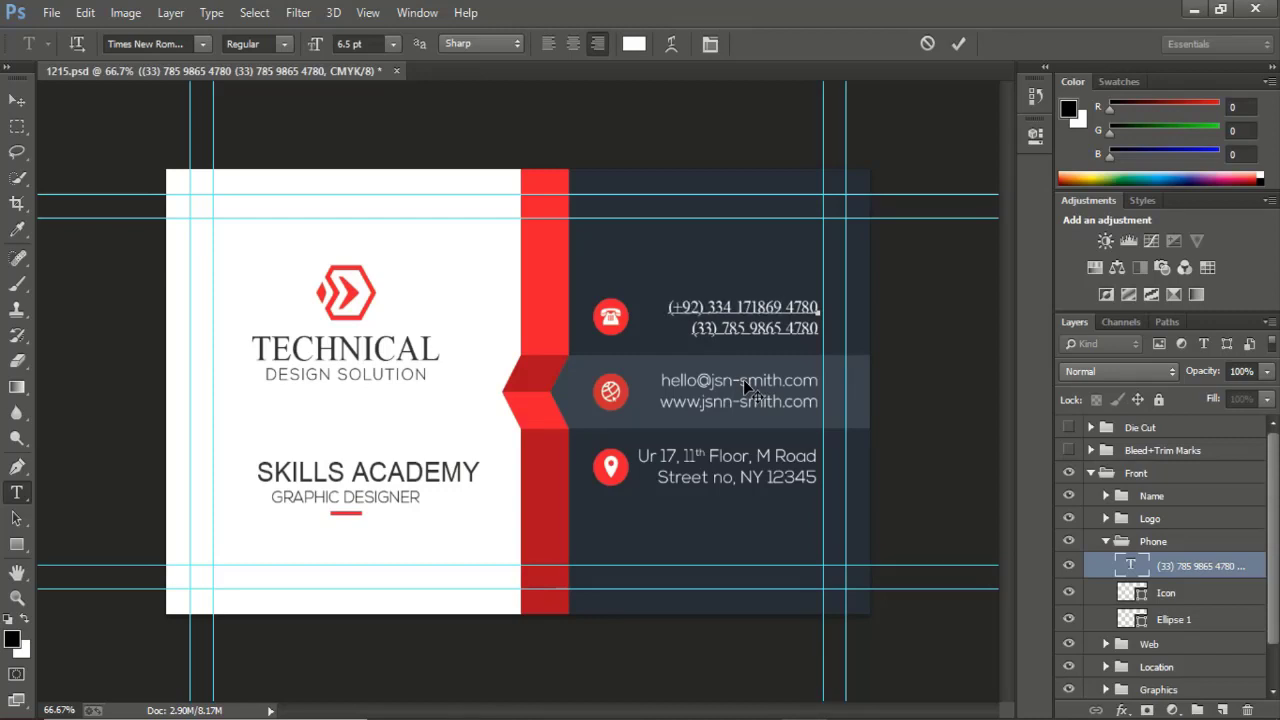
pyautogui.press('Delete')
pyautogui.press('BackSpace')
pyautogui.press('BackSpace')
pyautogui.press('BackSpace')
pyautogui.press('BackSpace')
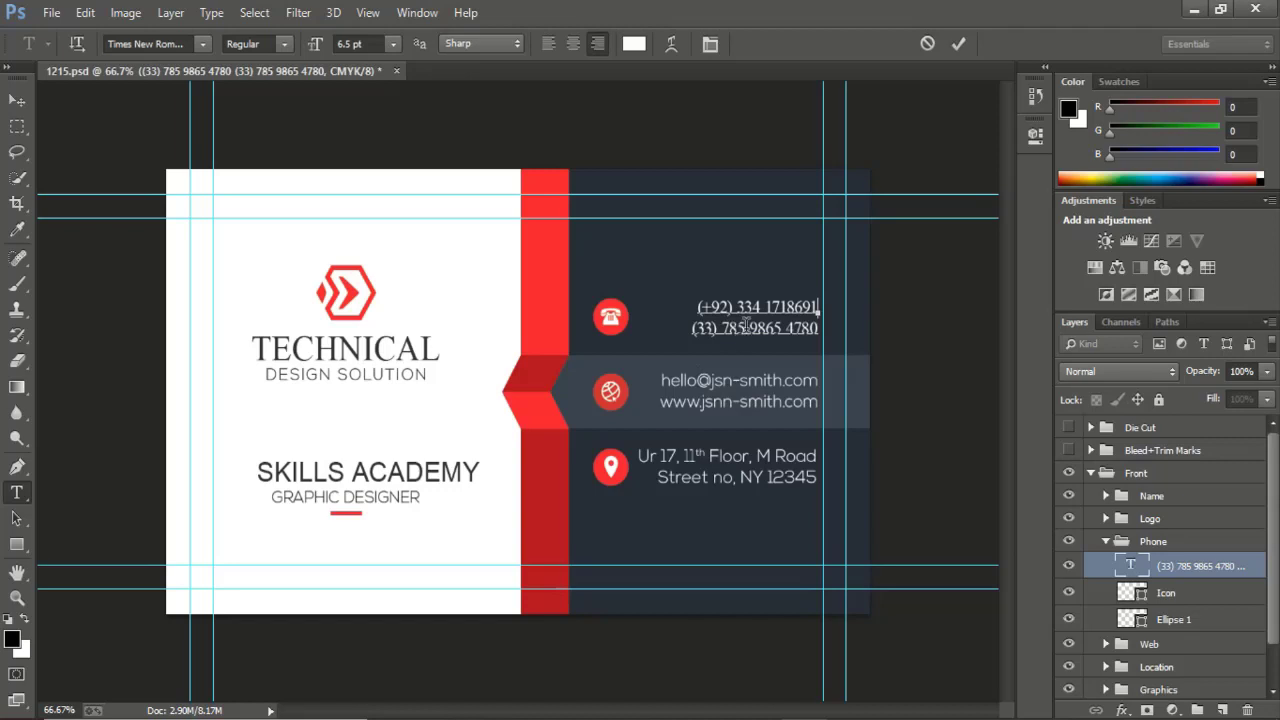
# Copy the corrected number over the second phone line and commit the edit
pyautogui.tripleClick(781, 316)
pyautogui.hotkey('ctrl', 'c')
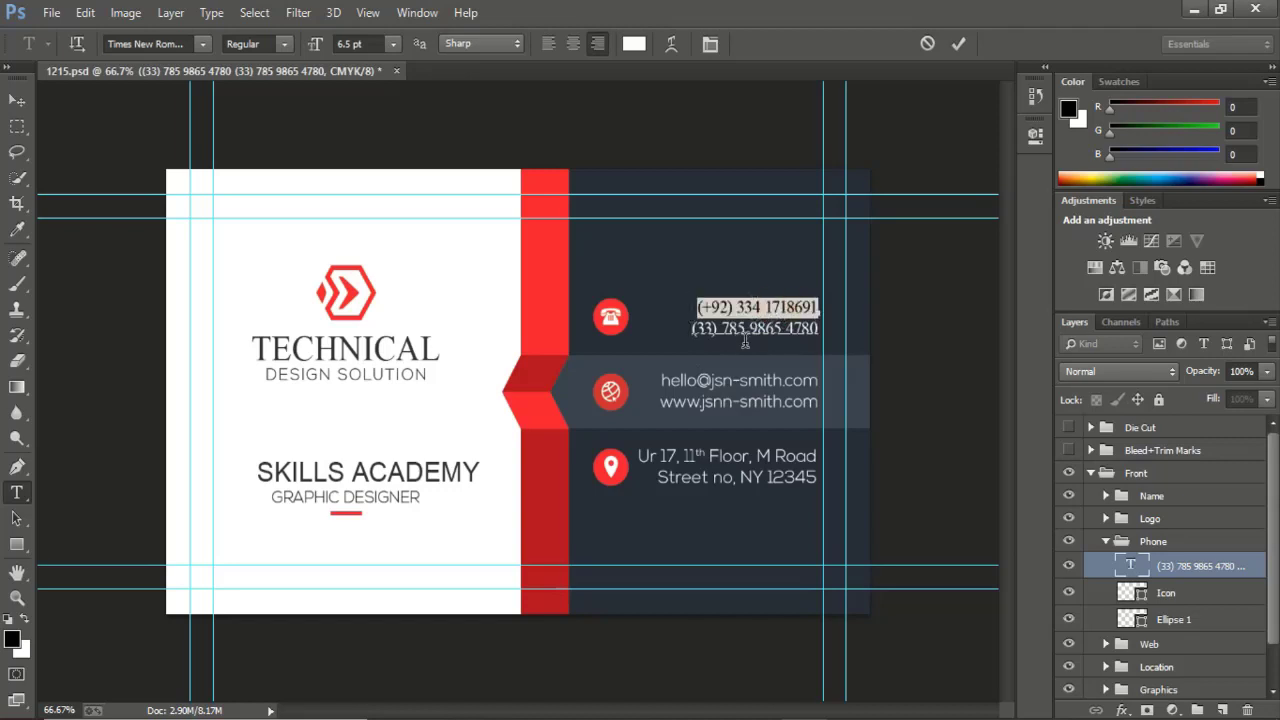
pyautogui.click(743, 340)
pyautogui.tripleClick(743, 340)
pyautogui.hotkey('ctrl', 'v')
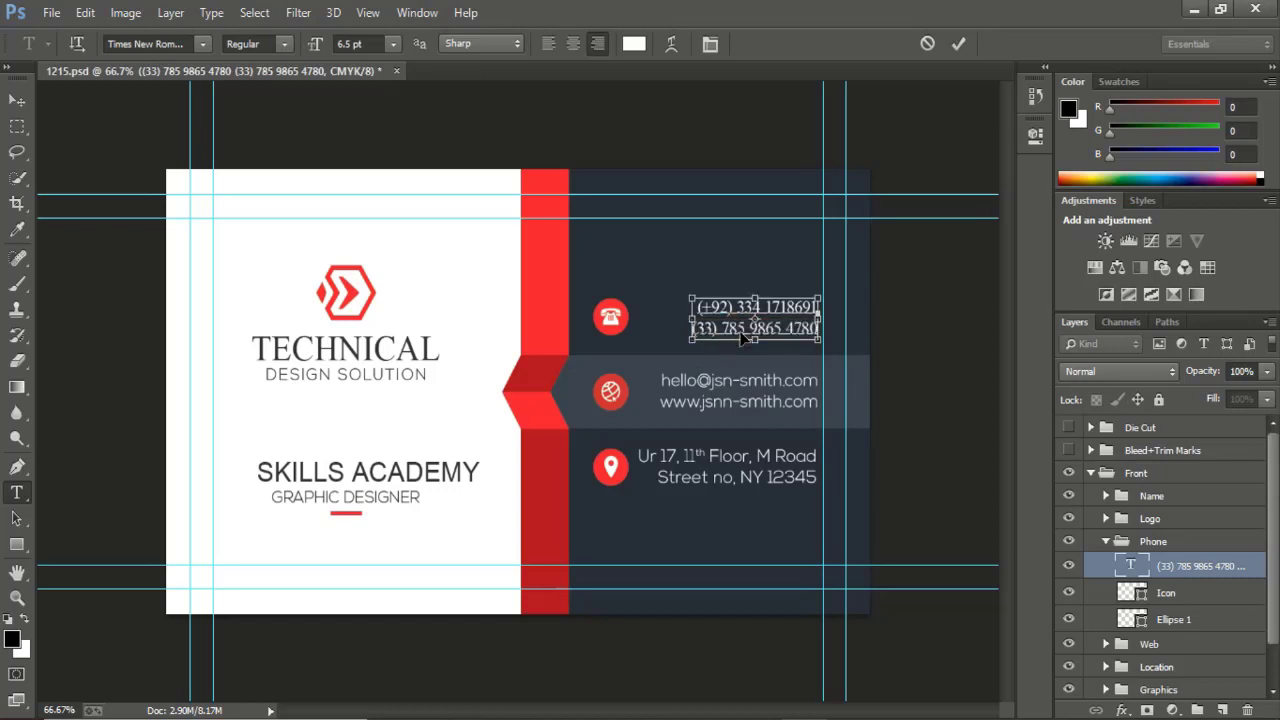
pyautogui.click(17, 100)
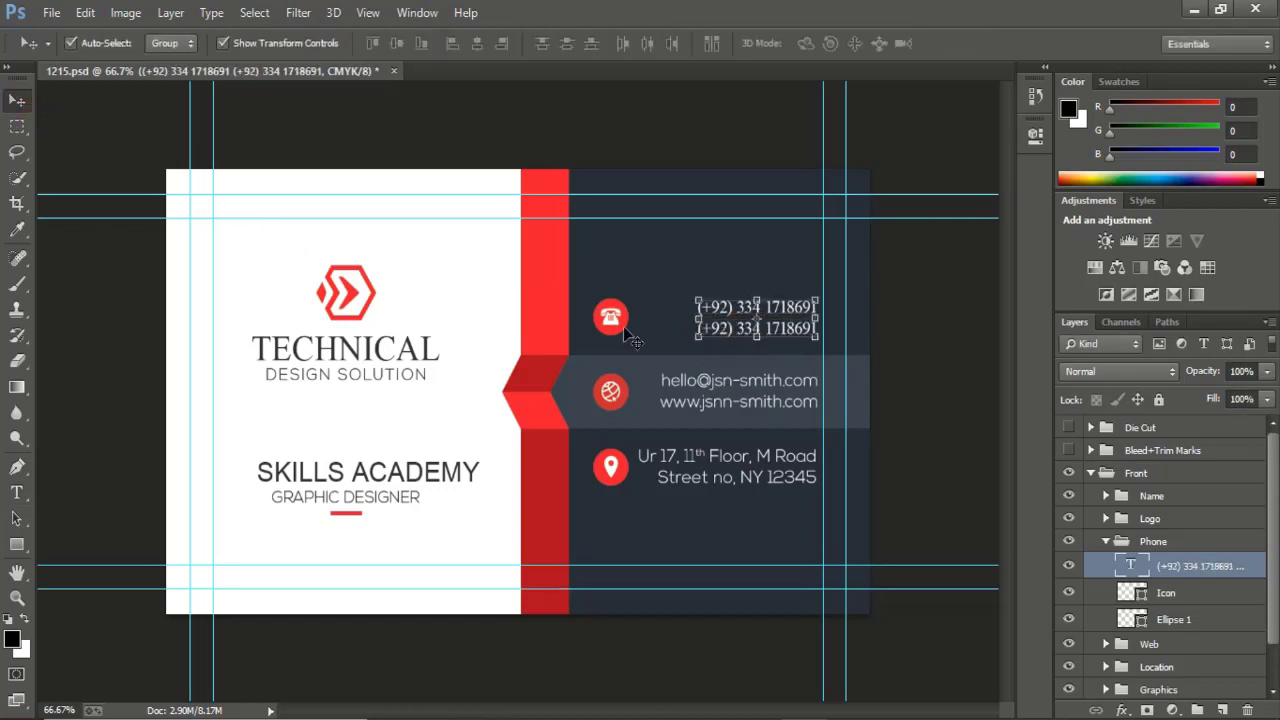
pyautogui.click(668, 256)
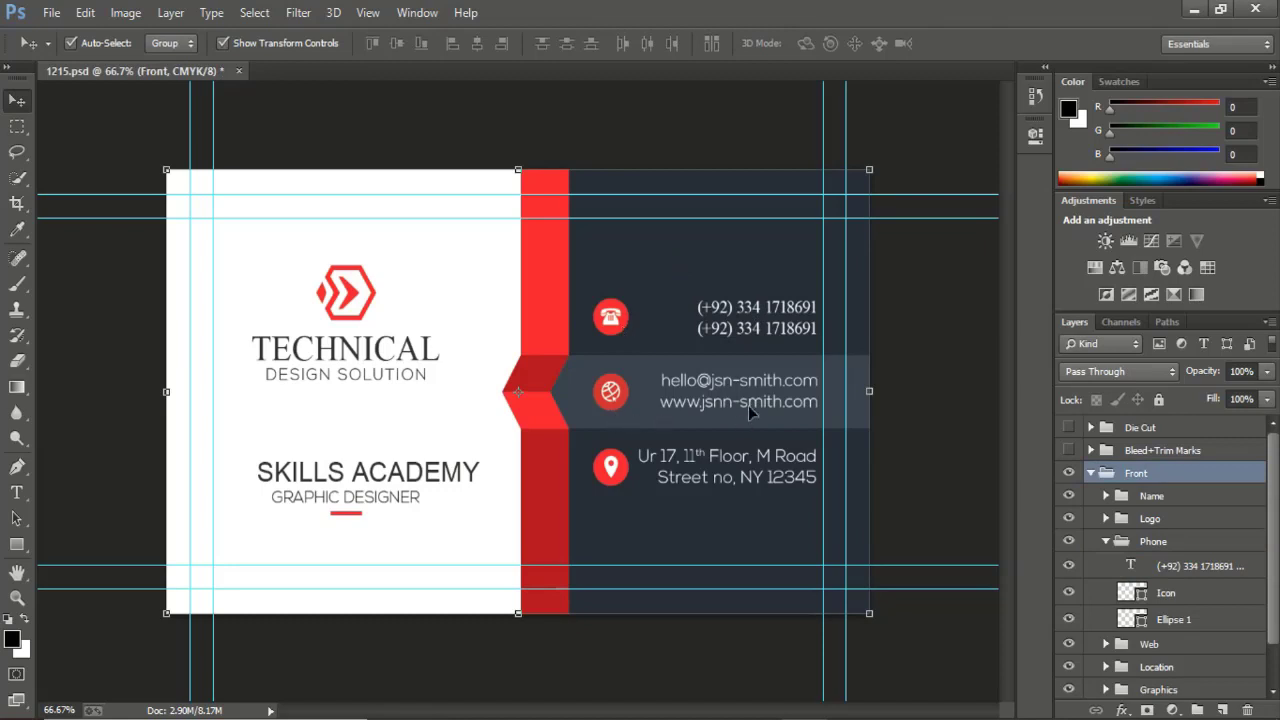
pyautogui.click(1109, 543)
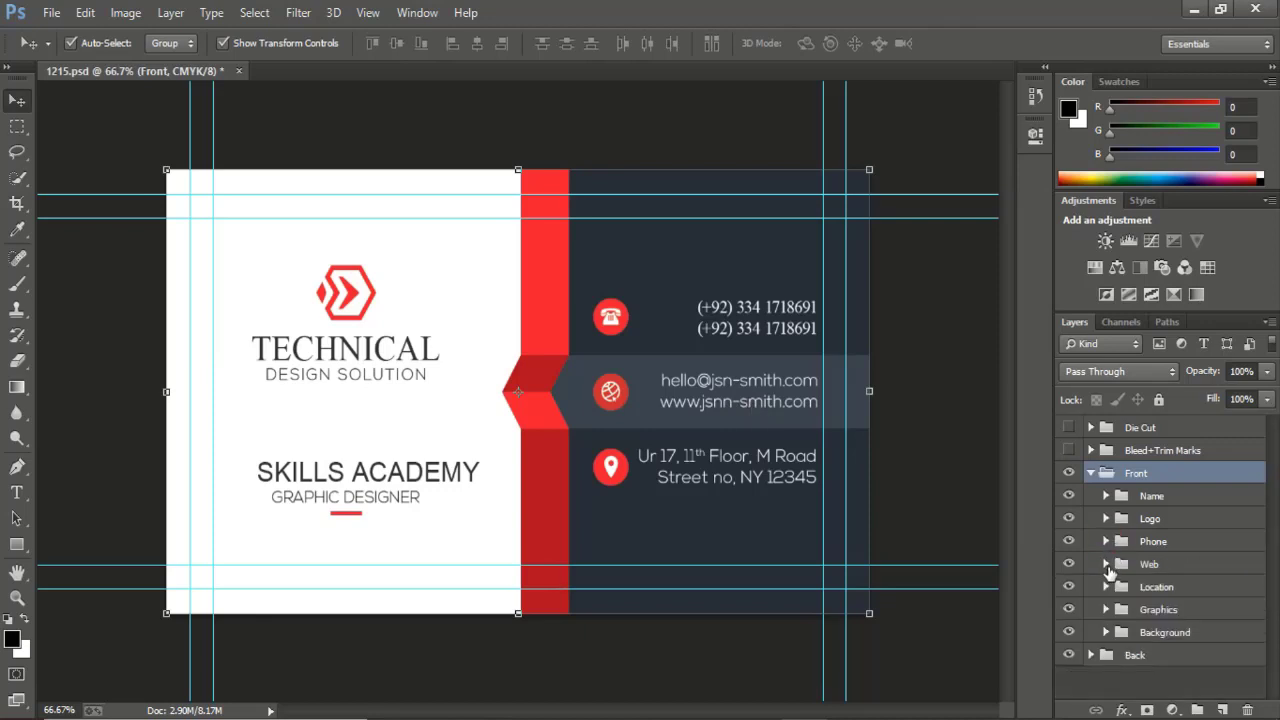
pyautogui.click(1106, 564)
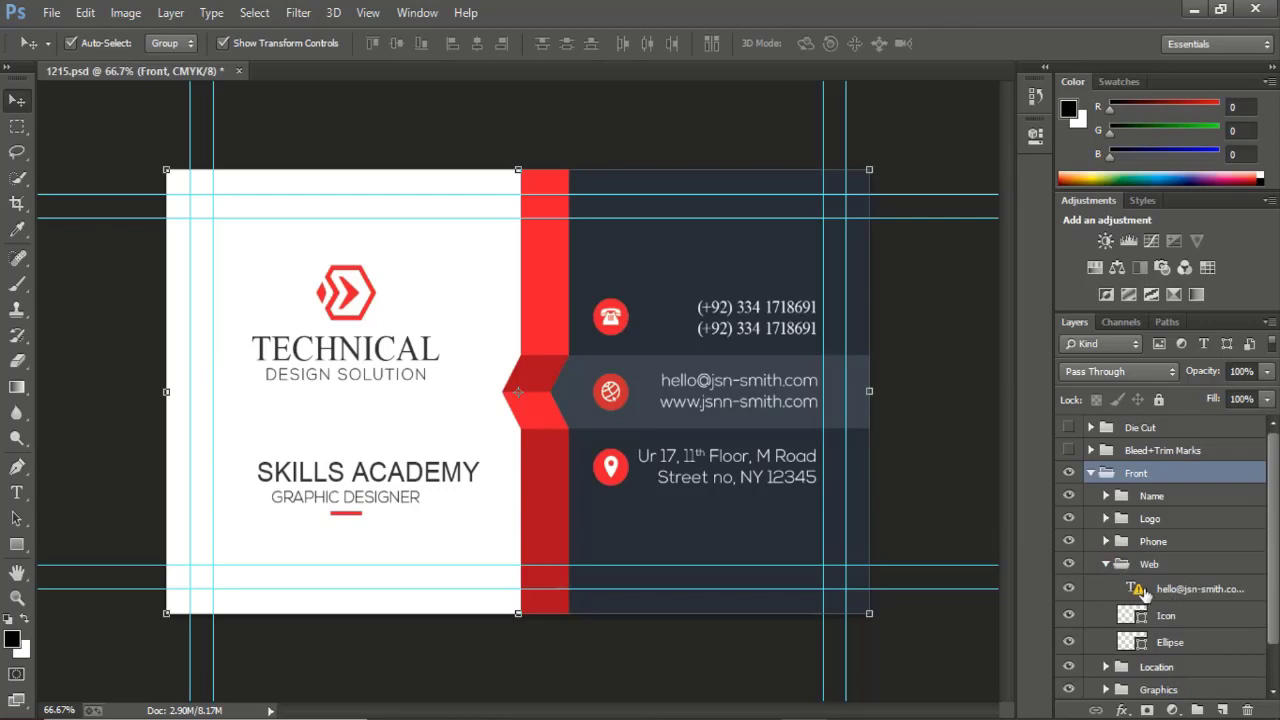
pyautogui.doubleClick(1136, 589)
pyautogui.click(531, 308)
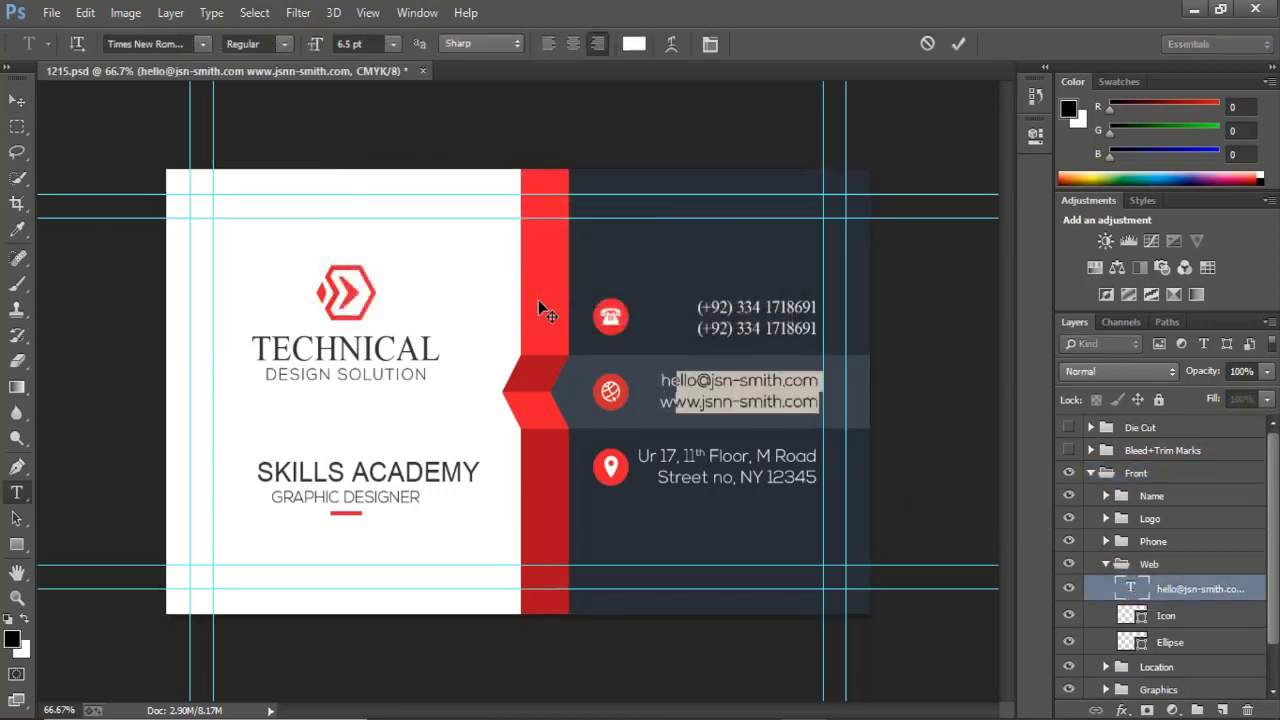
pyautogui.tripleClick(748, 408)
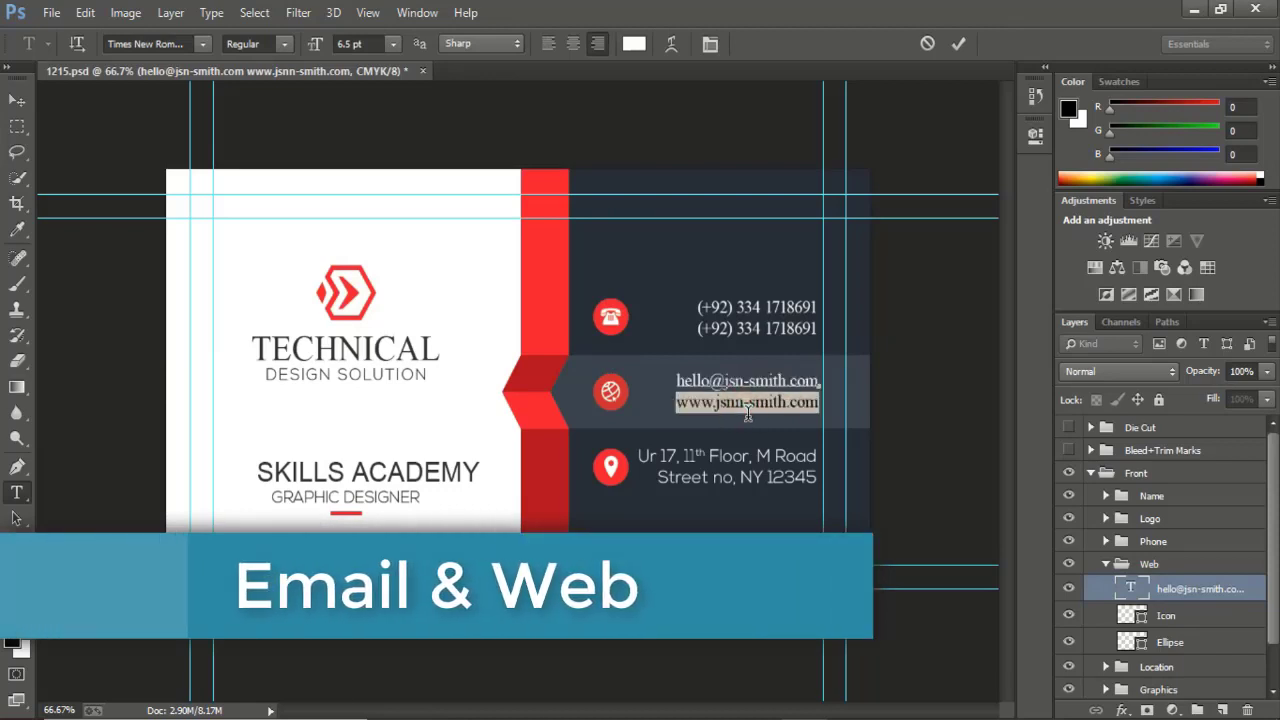
pyautogui.write('www.')
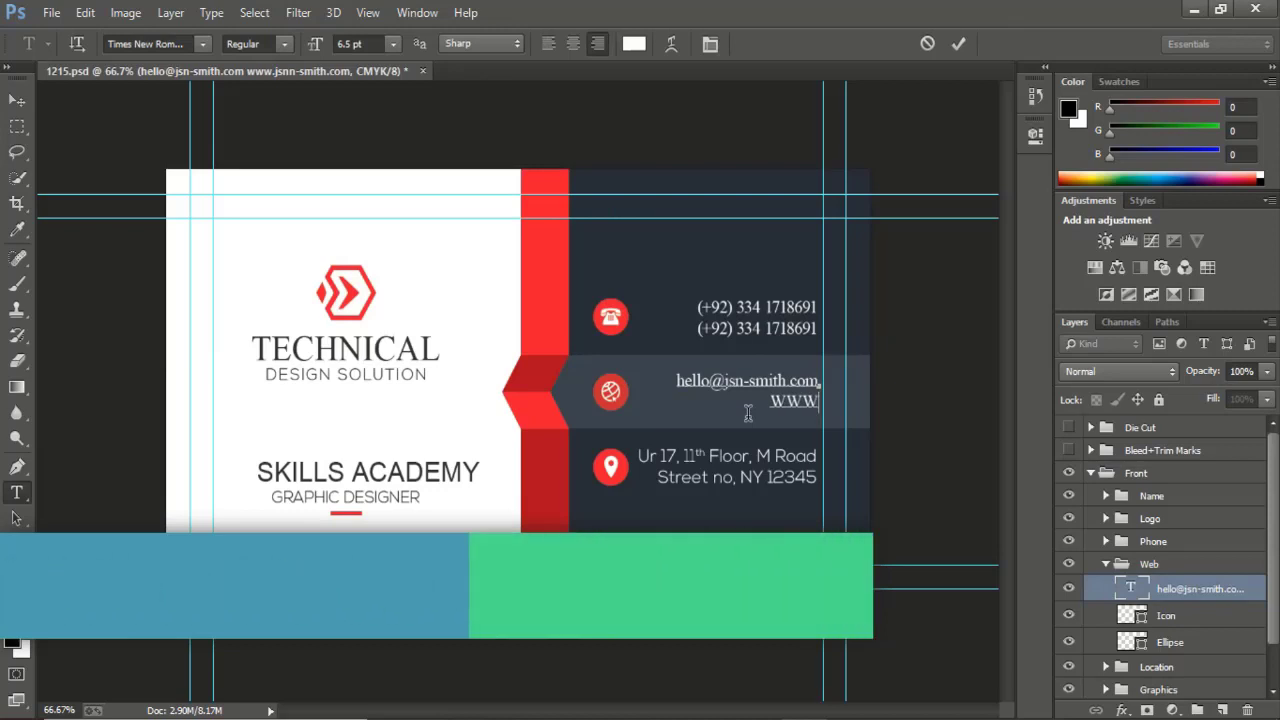
pyautogui.press('BackSpace')
pyautogui.press('BackSpace')
pyautogui.press('BackSpace')
pyautogui.press('BackSpace')
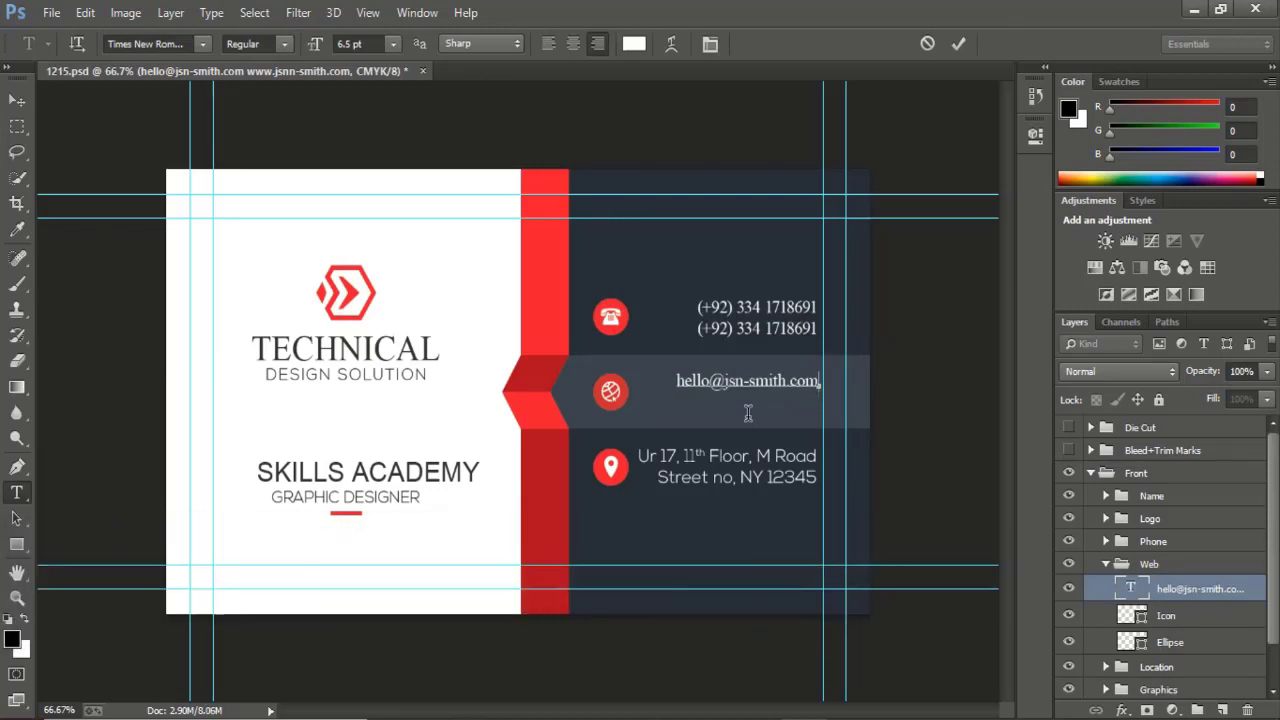
pyautogui.write('www.zeetechnical.com')
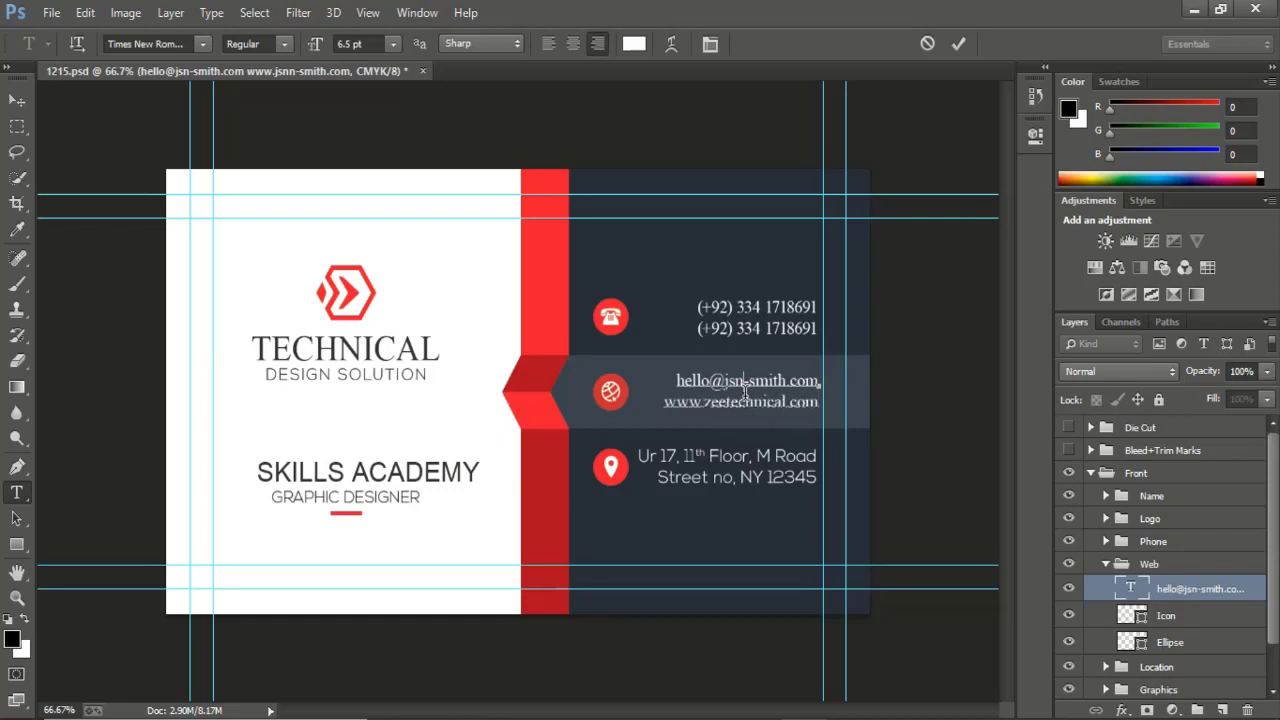
# Replace the e-mail line with the new contact e-mail address and commit
pyautogui.tripleClick(745, 388)
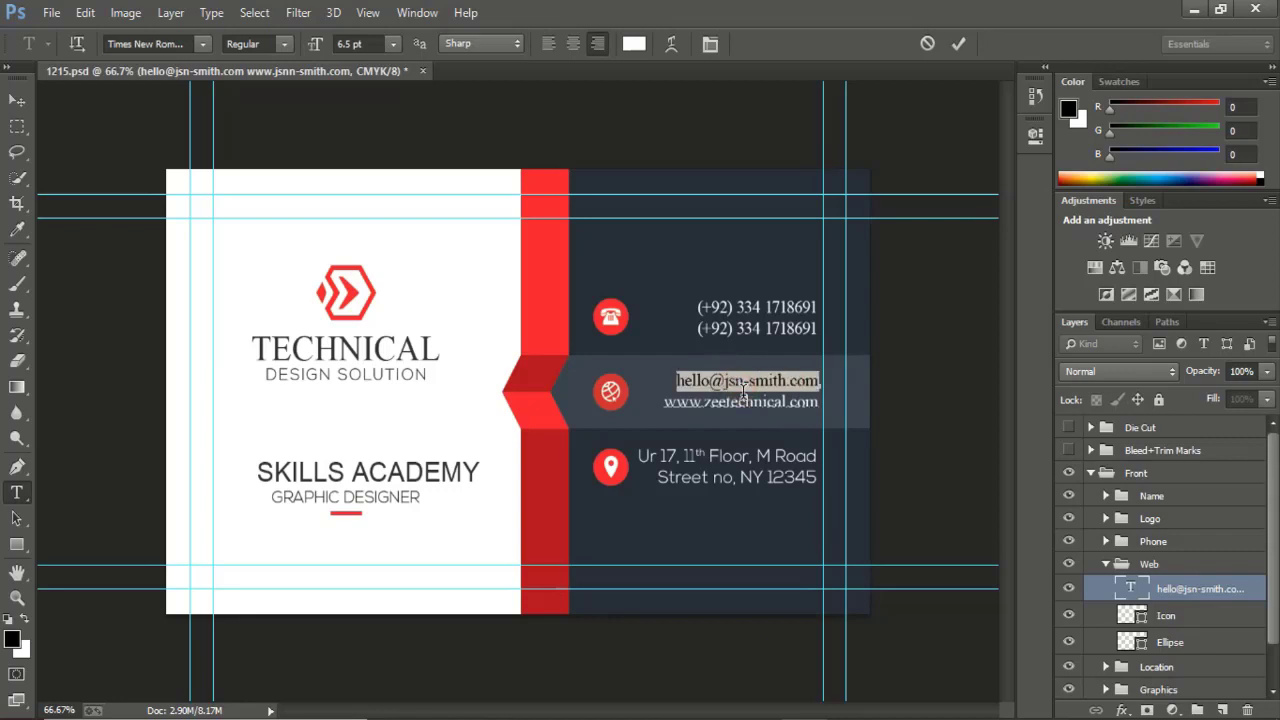
pyautogui.press('BackSpace')
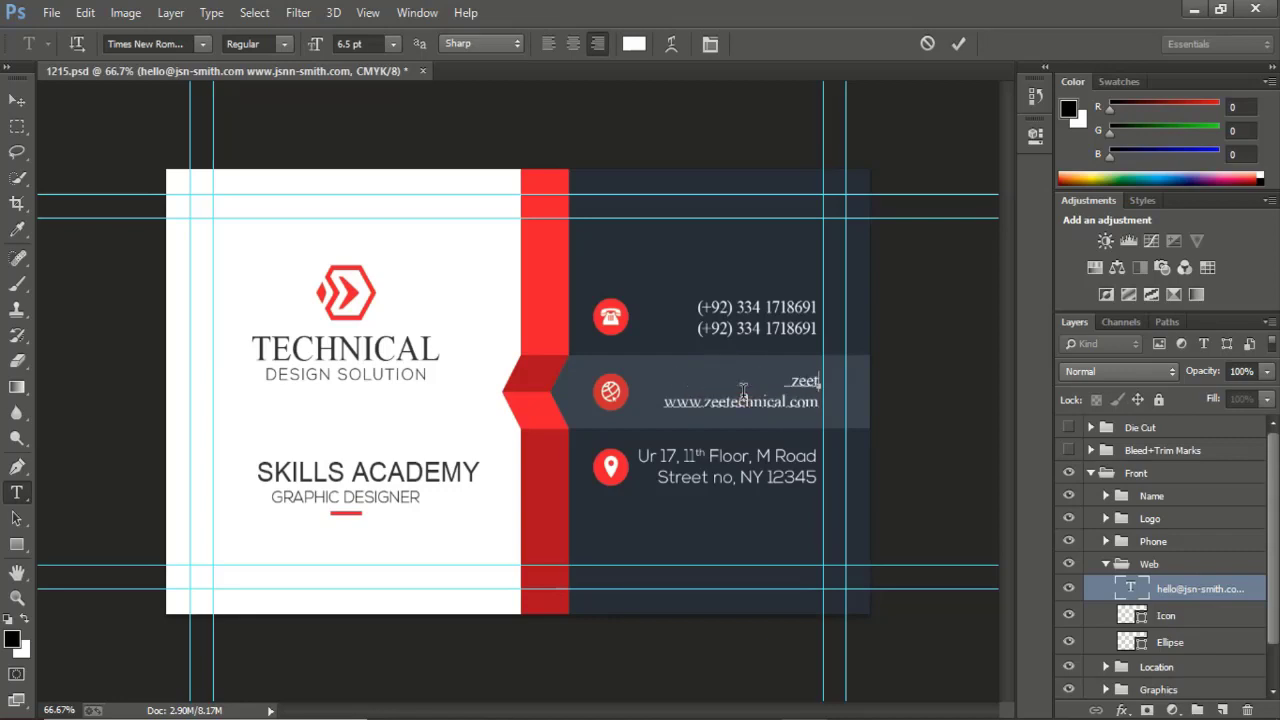
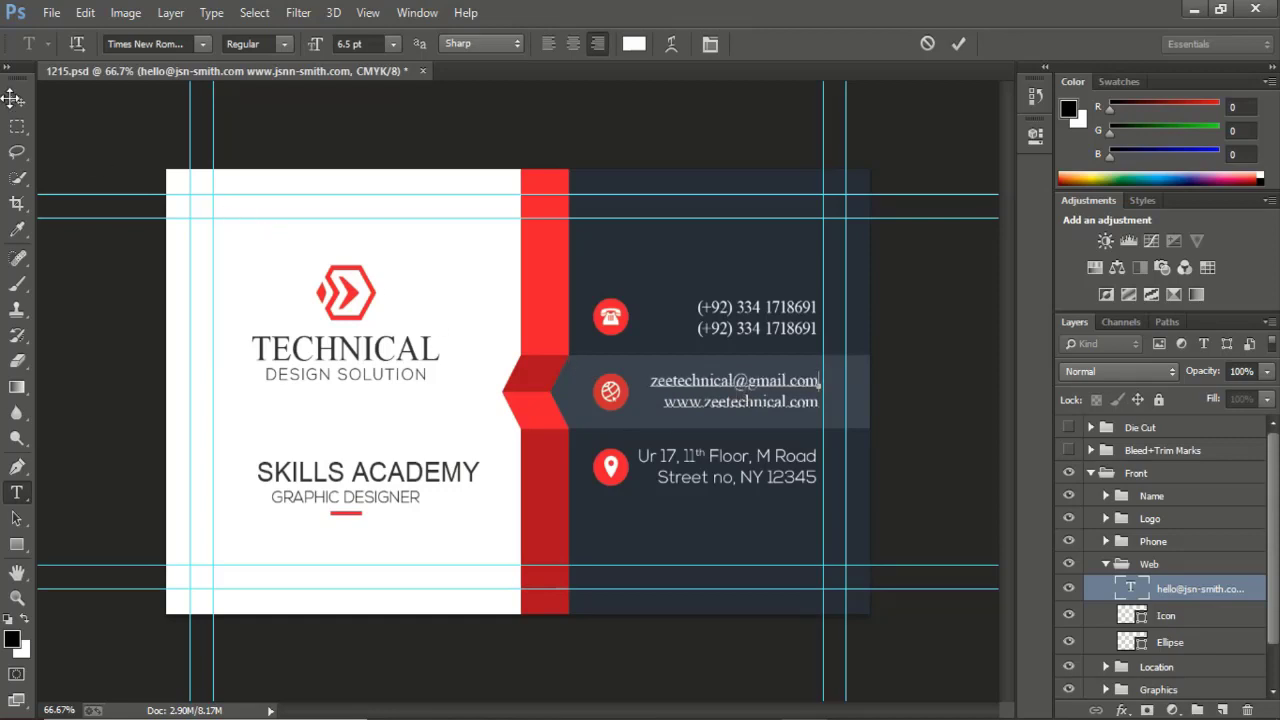
pyautogui.click(16, 100)
pyautogui.click(905, 527)
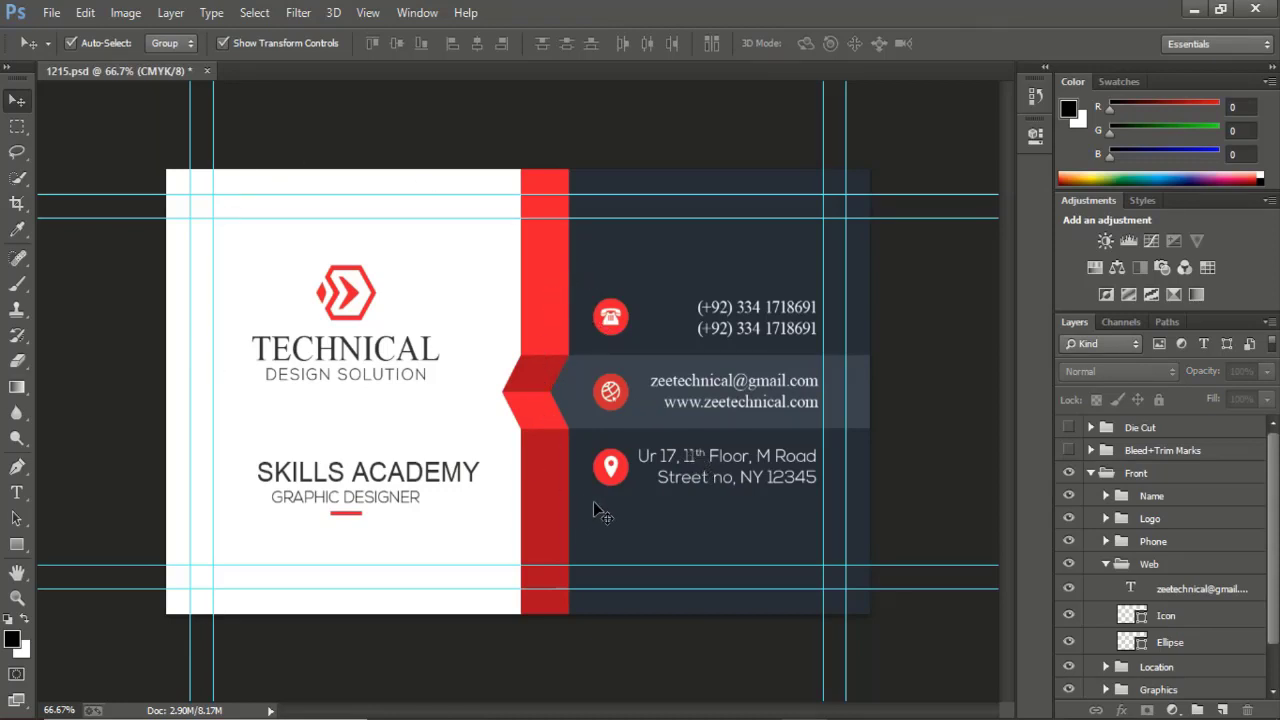
# Collapse Web, expand Graphics, and select Design7 then Design6 to find the red bar
pyautogui.click(1110, 568)
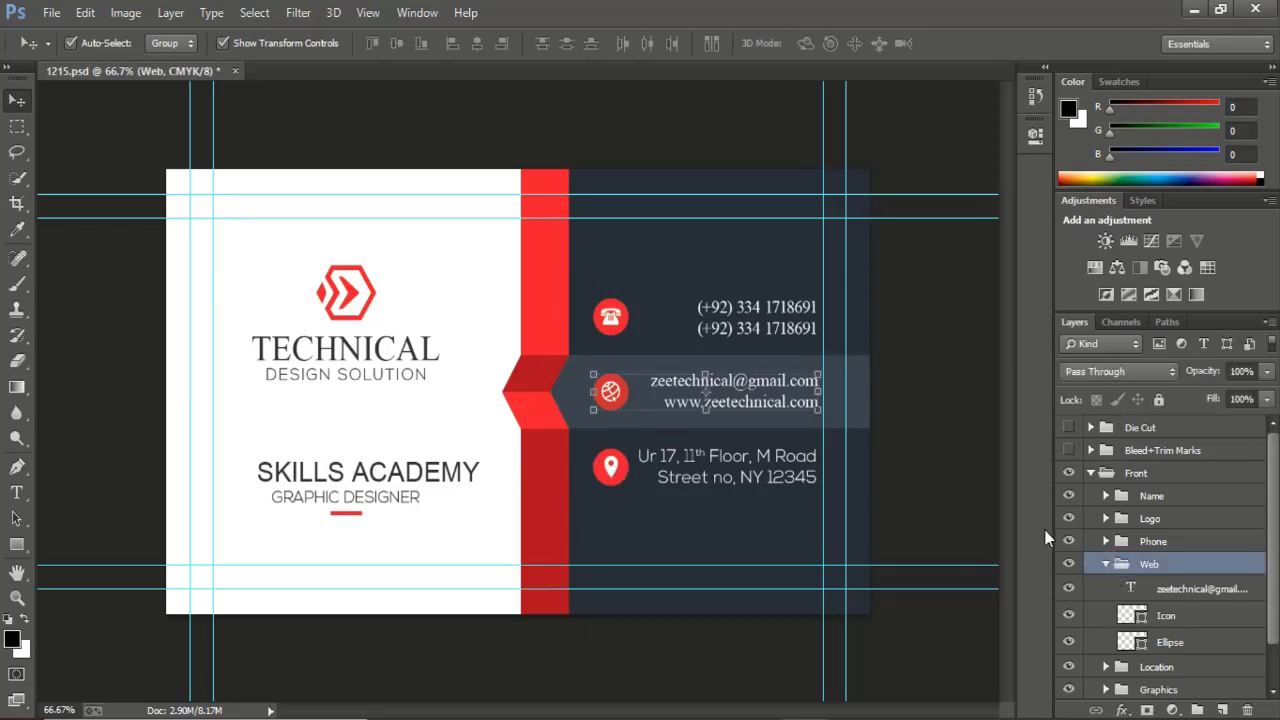
pyautogui.click(1108, 565)
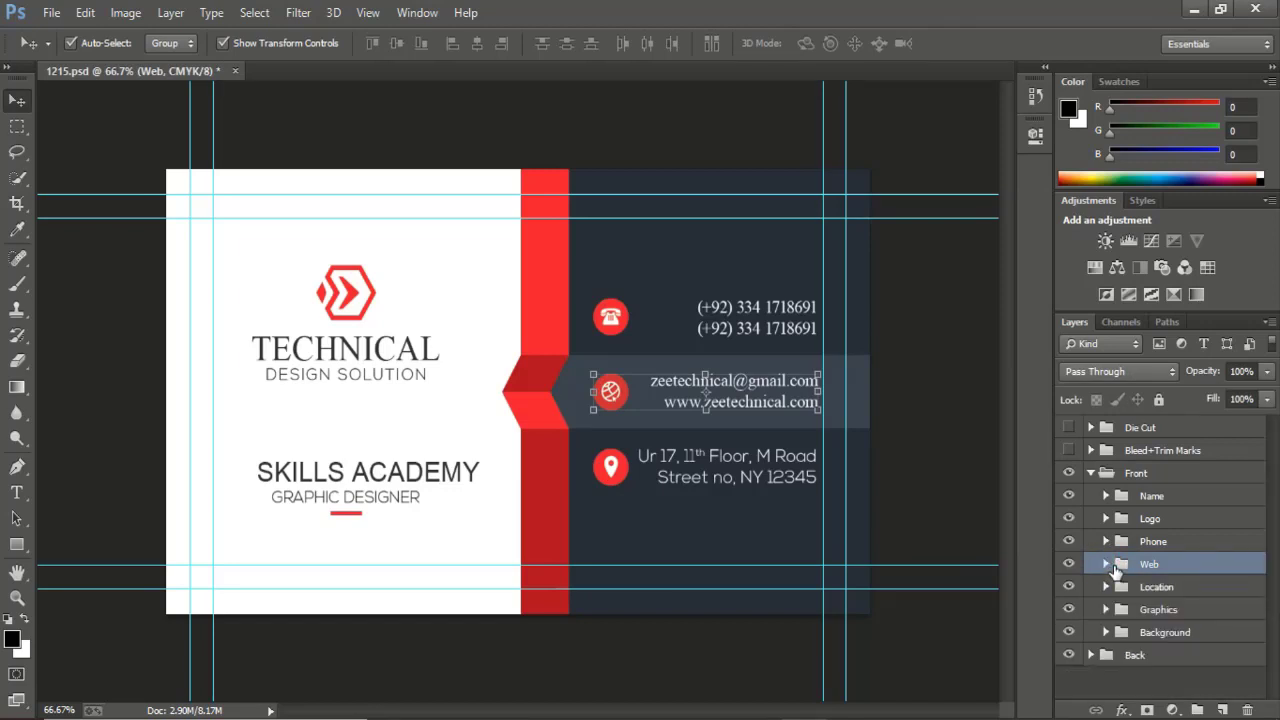
pyautogui.click(1106, 609)
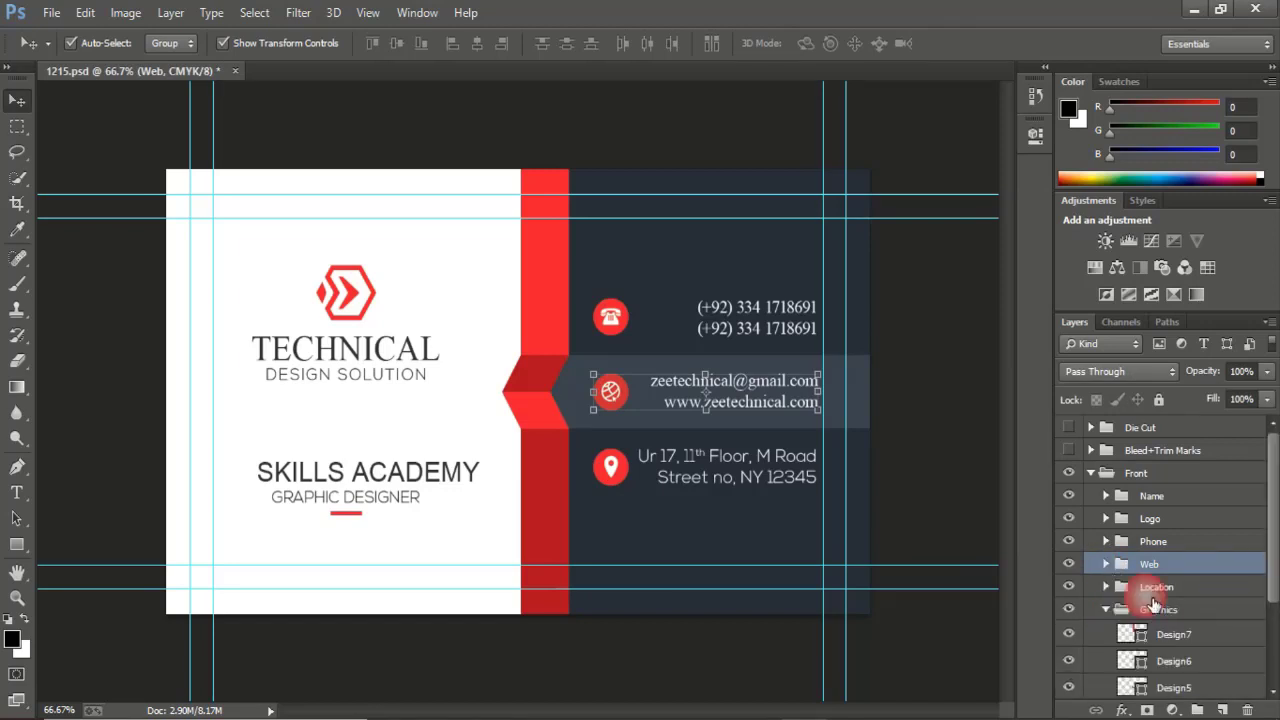
pyautogui.scroll(-1, 1256, 486)
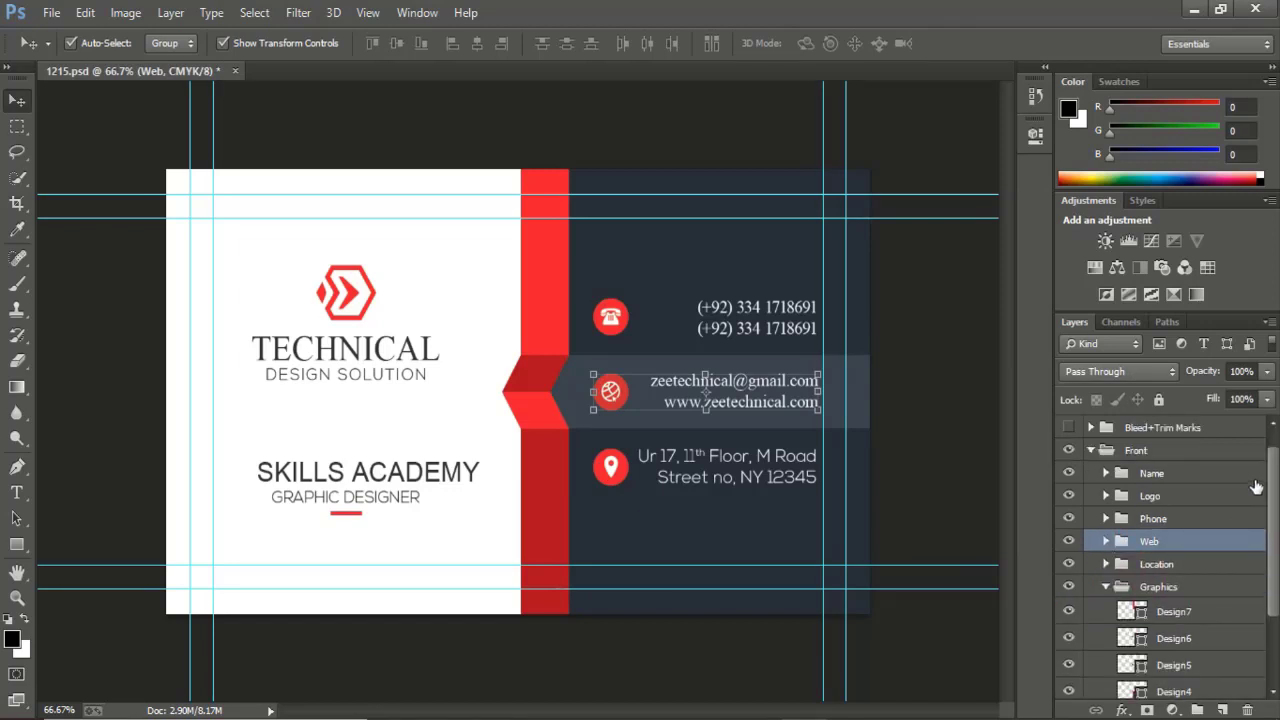
pyautogui.click(1148, 620)
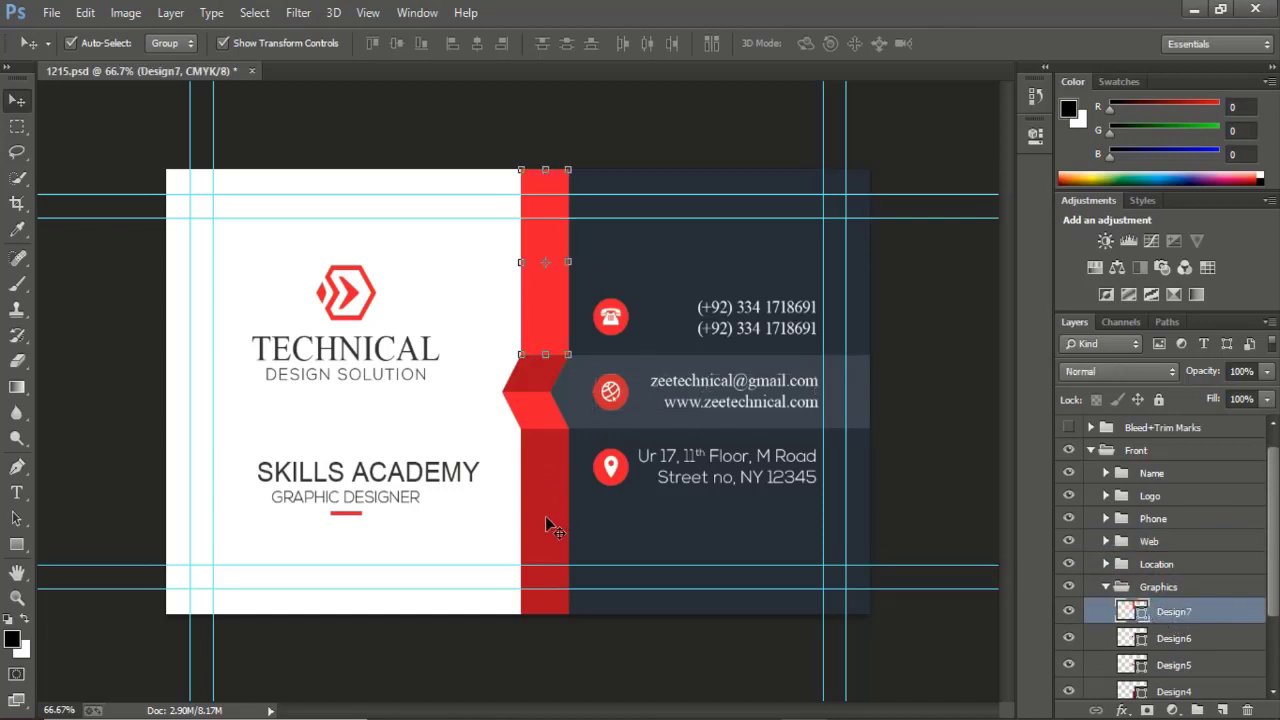
pyautogui.click(1176, 638)
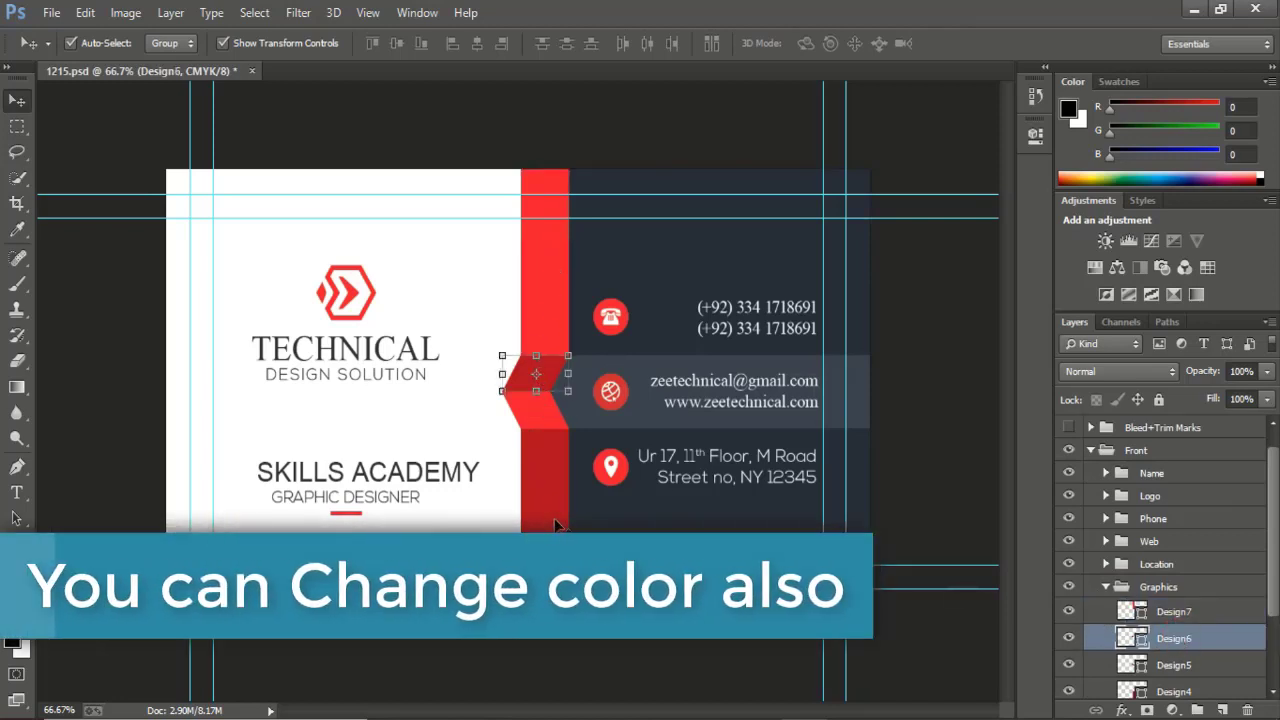
# Recolour the Design7 bar shape to the darker brick red #bd2b20
pyautogui.doubleClick(1174, 611)
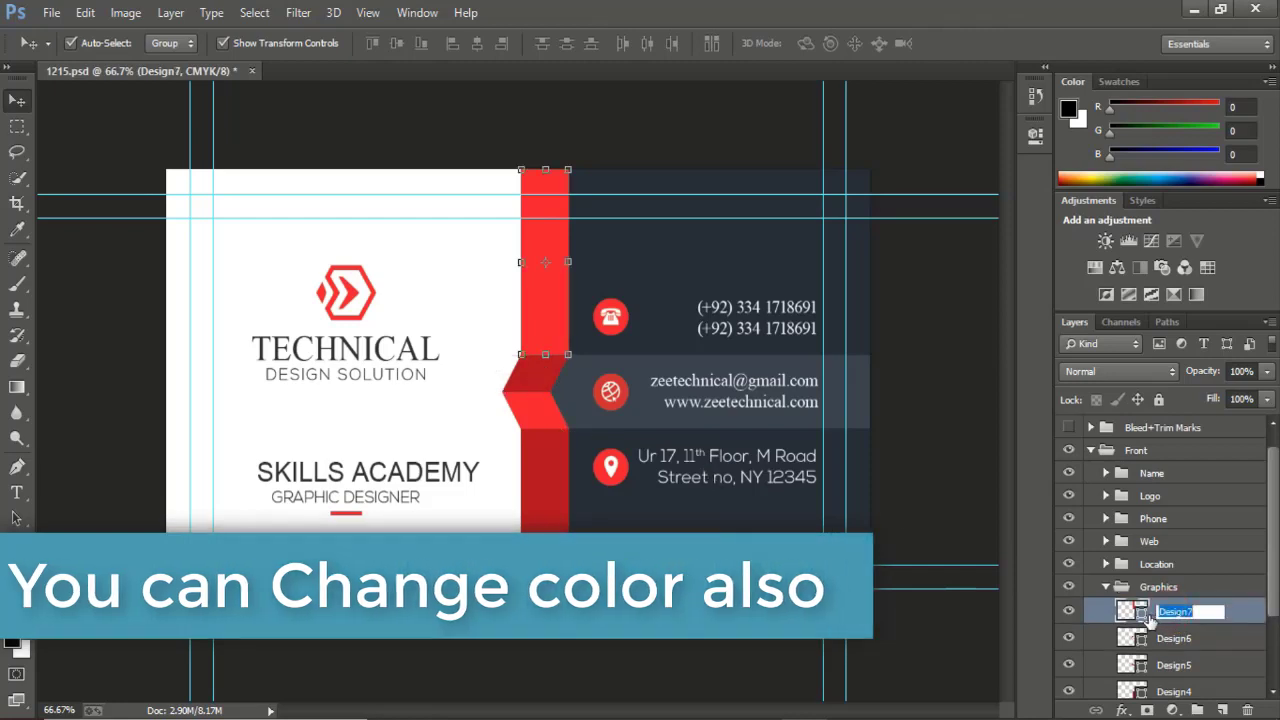
pyautogui.doubleClick(1128, 611)
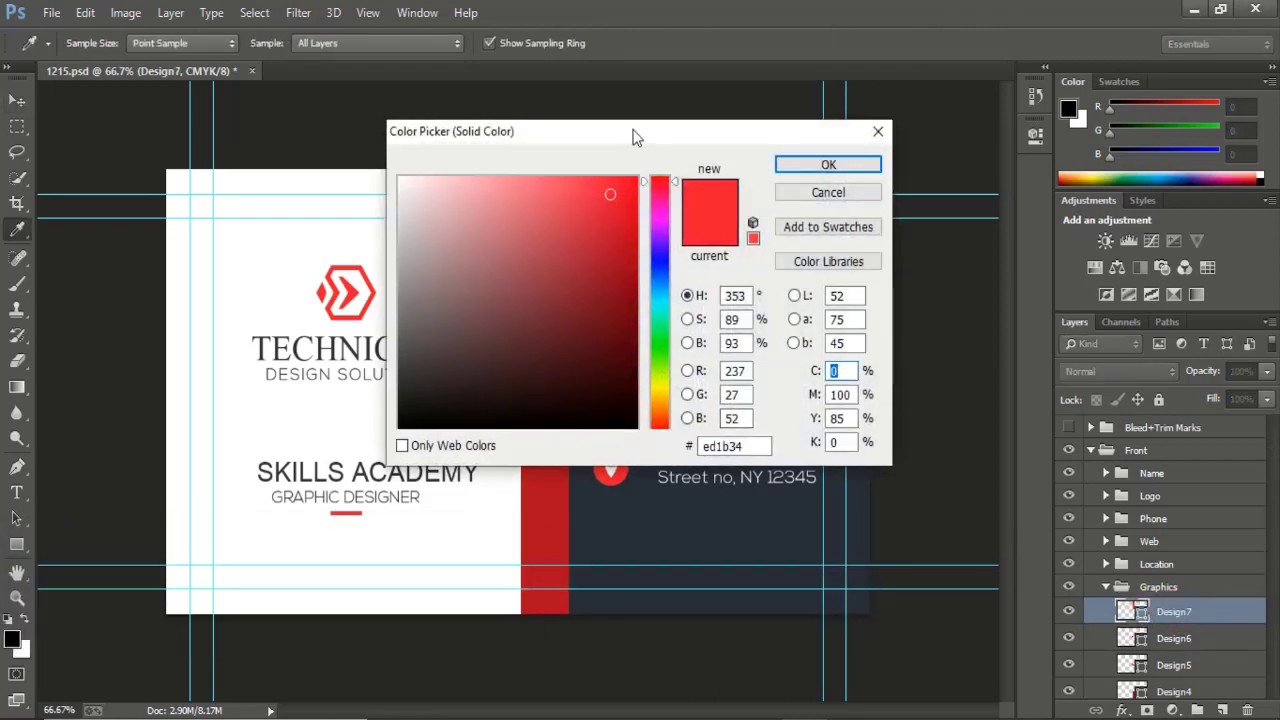
pyautogui.moveTo(633, 131); pyautogui.dragTo(978, 271)
pyautogui.click(1002, 501)
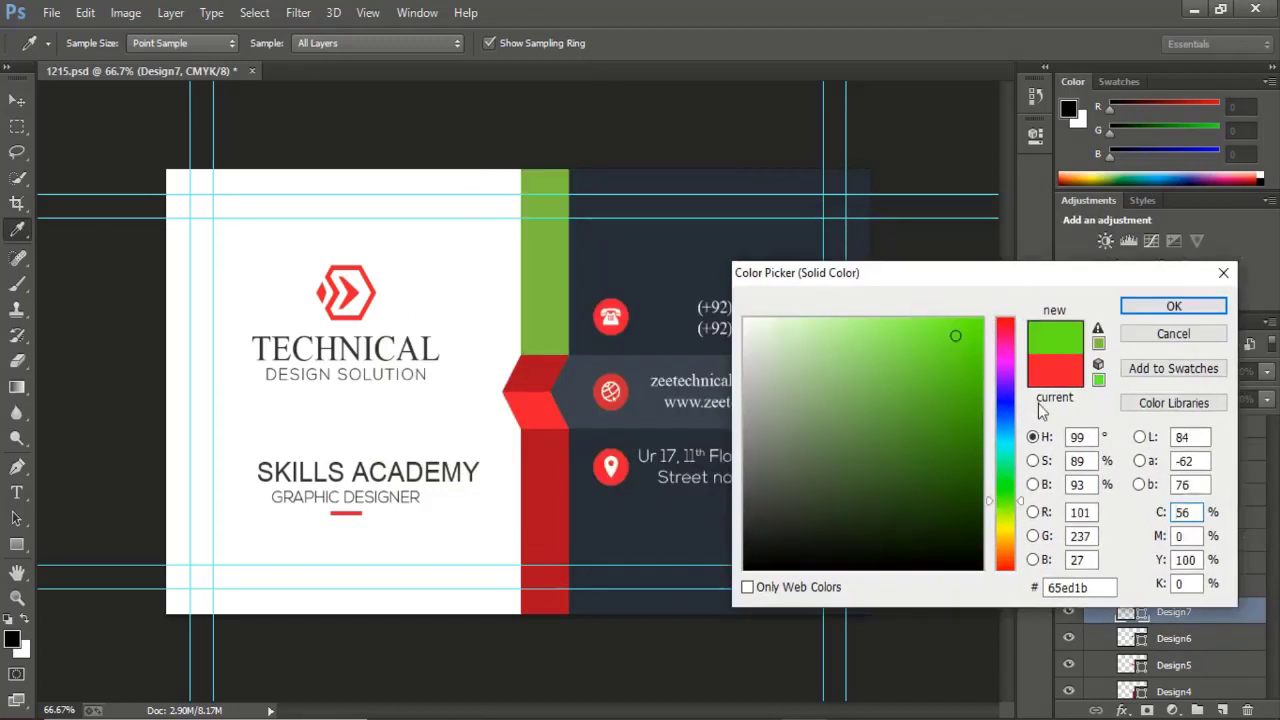
pyautogui.moveTo(1008, 543); pyautogui.dragTo(1006, 569)
pyautogui.moveTo(808, 498)
pyautogui.mouseDown()
pyautogui.moveTo(828, 495)
pyautogui.moveTo(830, 389)
pyautogui.moveTo(874, 403)
pyautogui.moveTo(942, 383)
pyautogui.mouseUp()
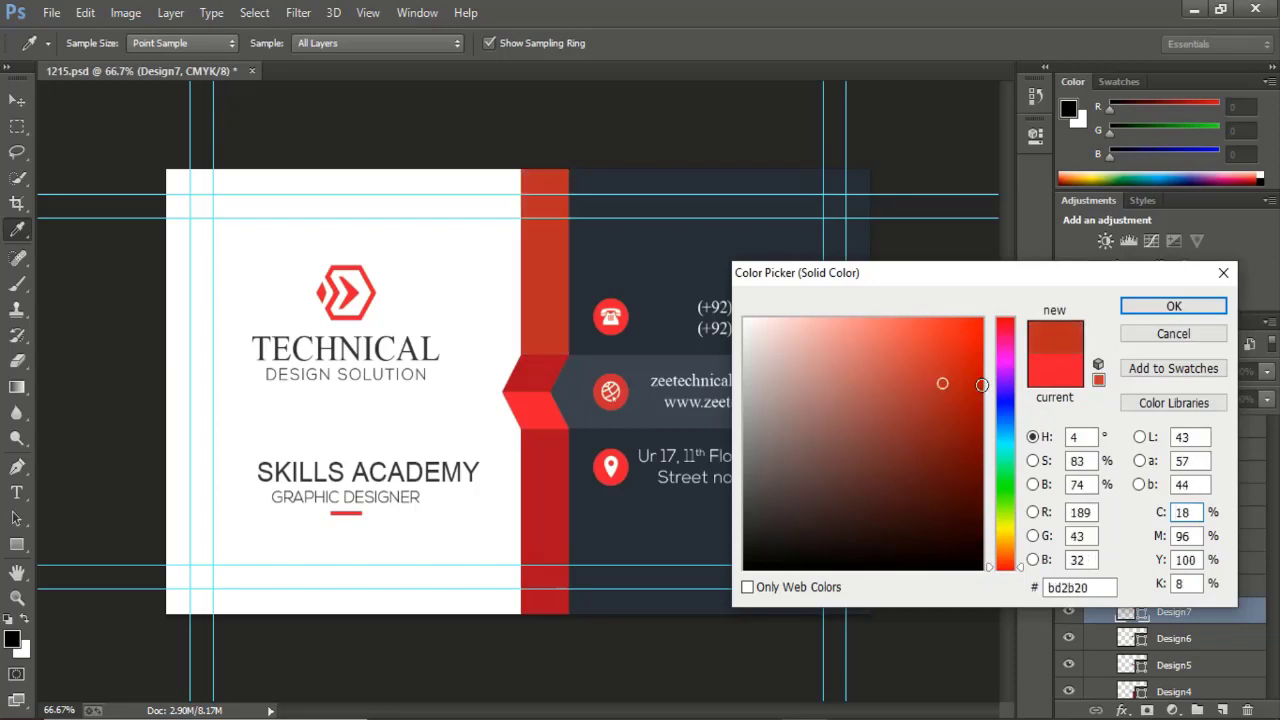
pyautogui.click(1152, 305)
pyautogui.press('v')
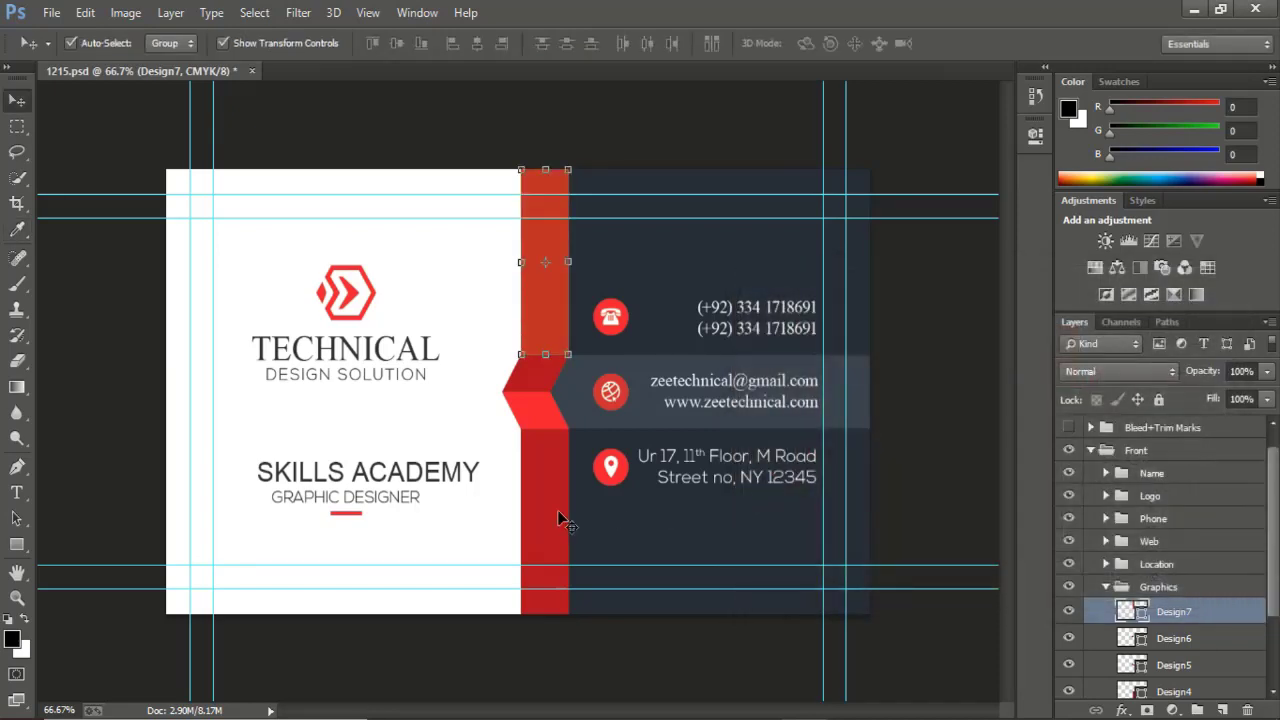
pyautogui.click(513, 476)
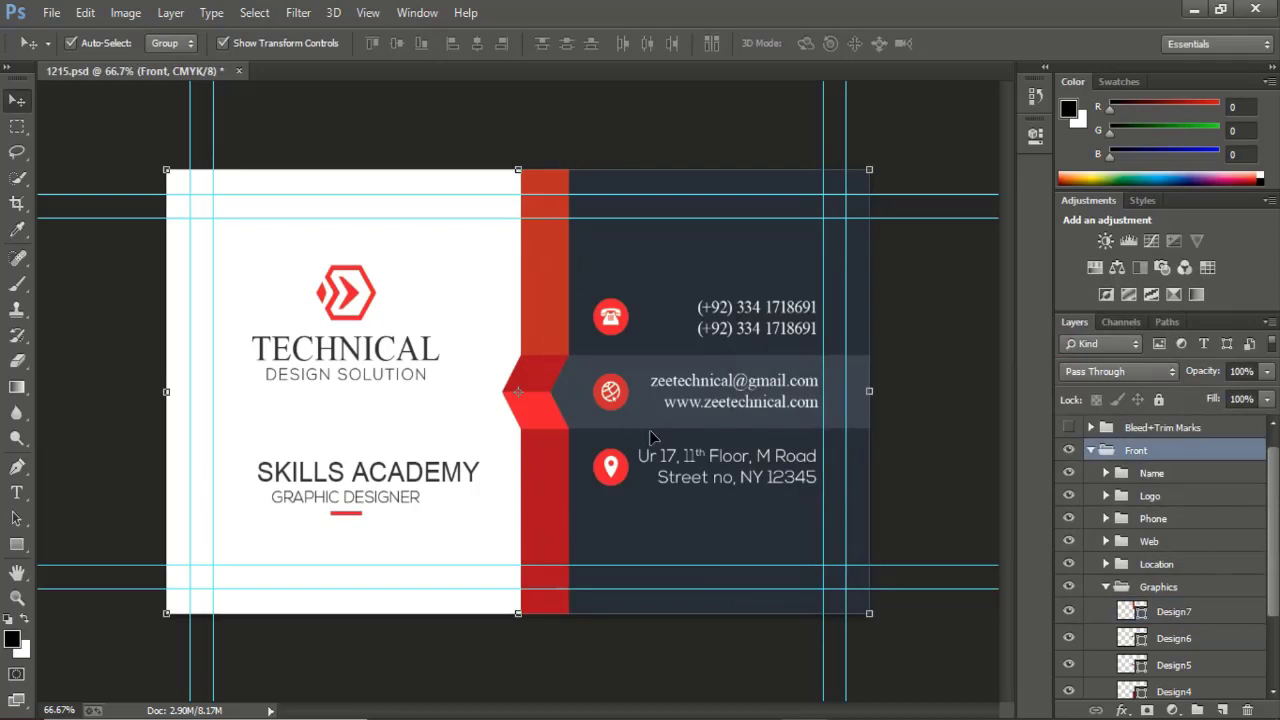
# Hide the Front group to reveal the DREAMPIX back side, then switch to the ZEE TECHNICAL YouTube page
pyautogui.click(1107, 587)
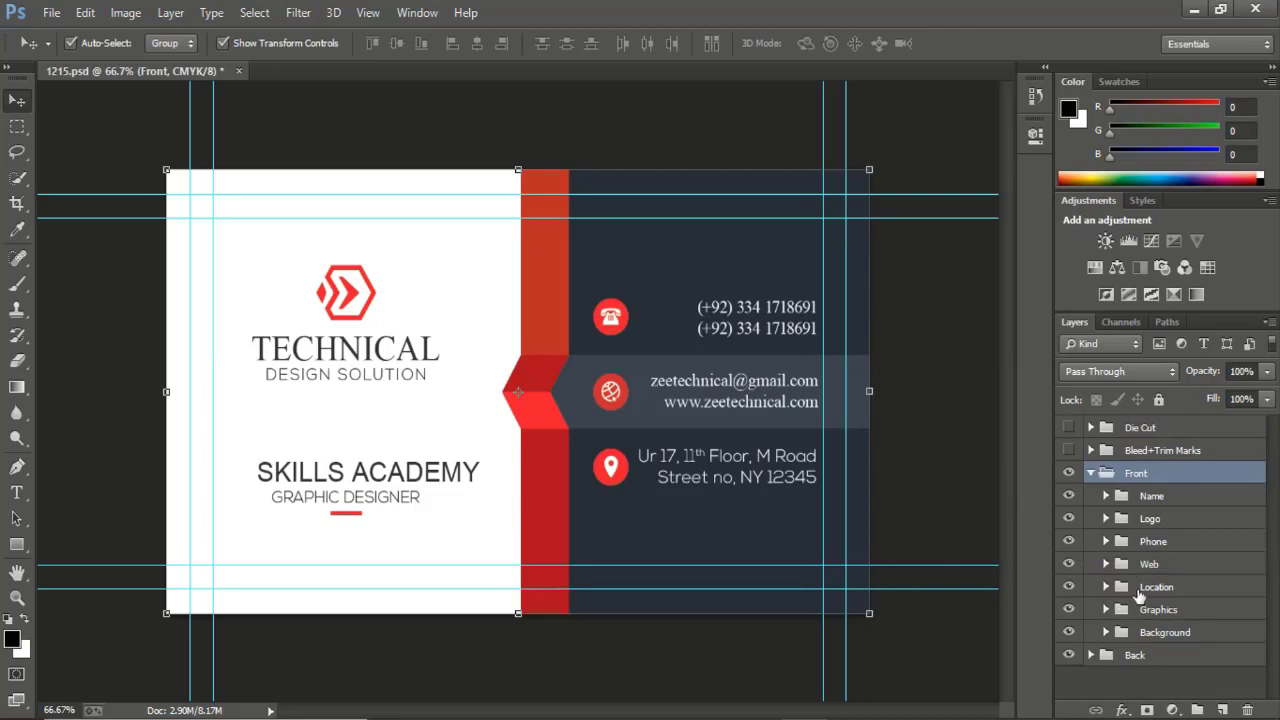
pyautogui.click(1092, 475)
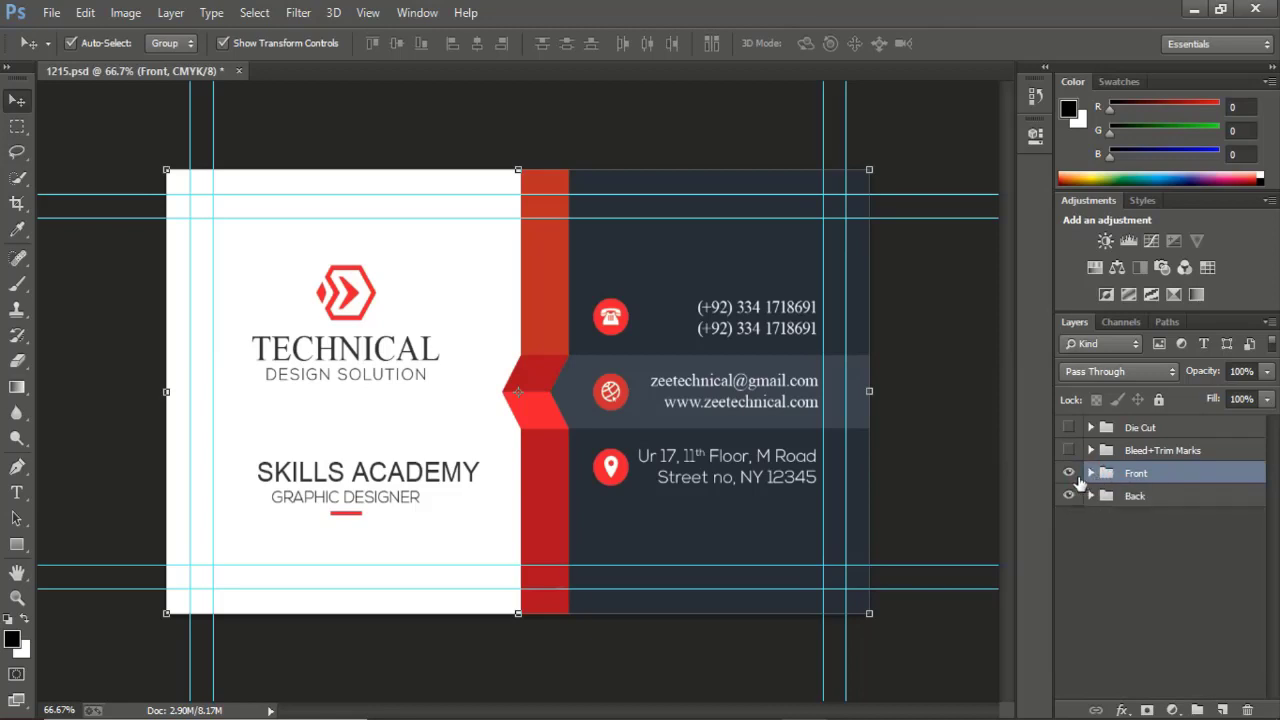
pyautogui.click(1069, 474)
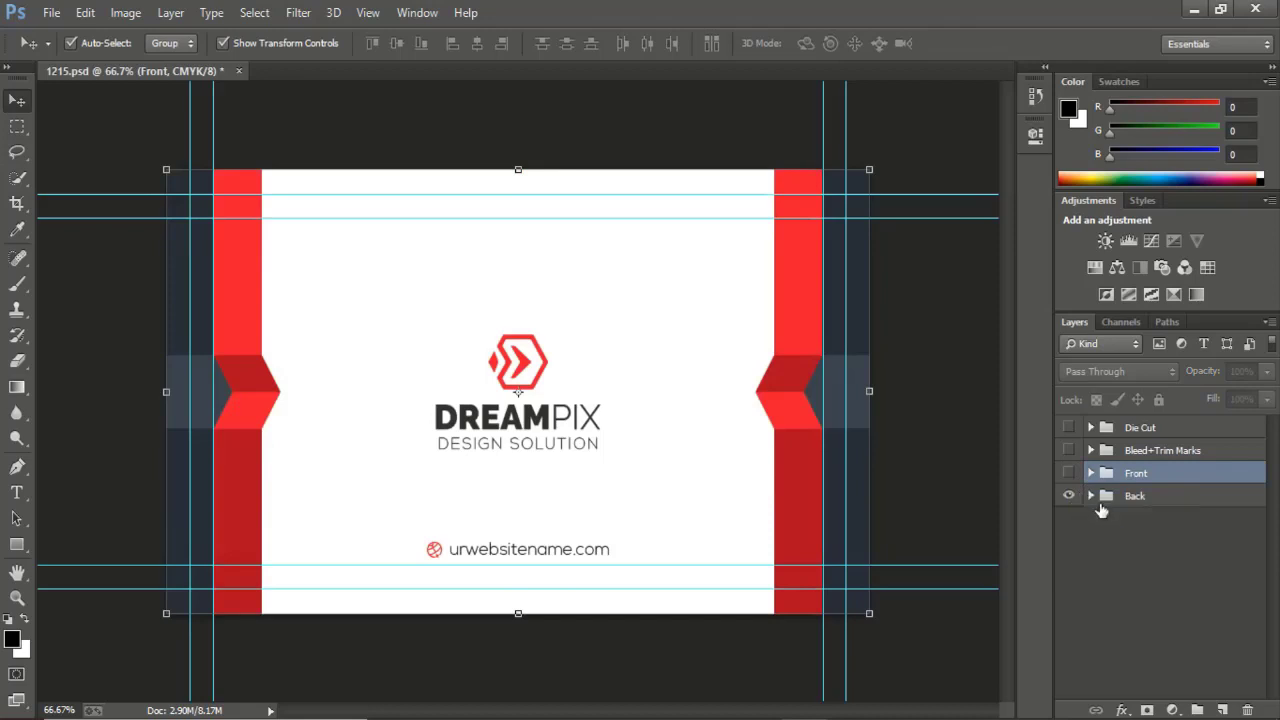
pyautogui.click(1091, 497)
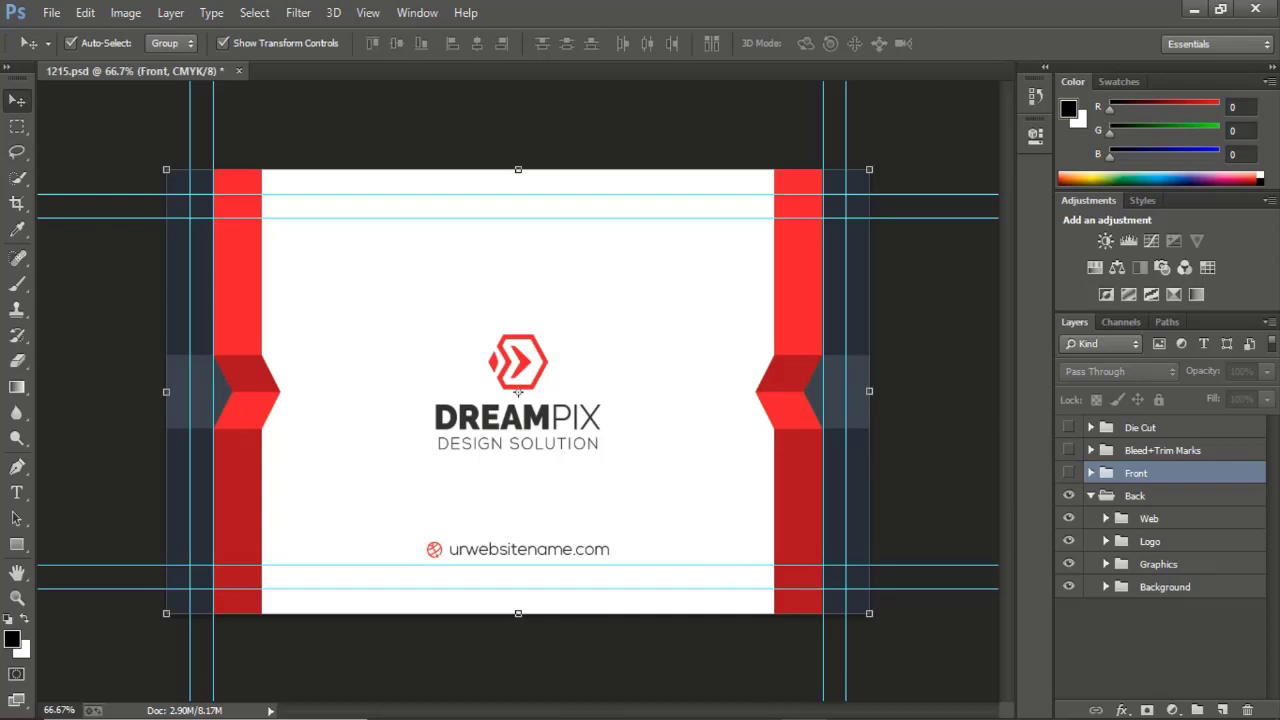
pyautogui.click(731, 632)
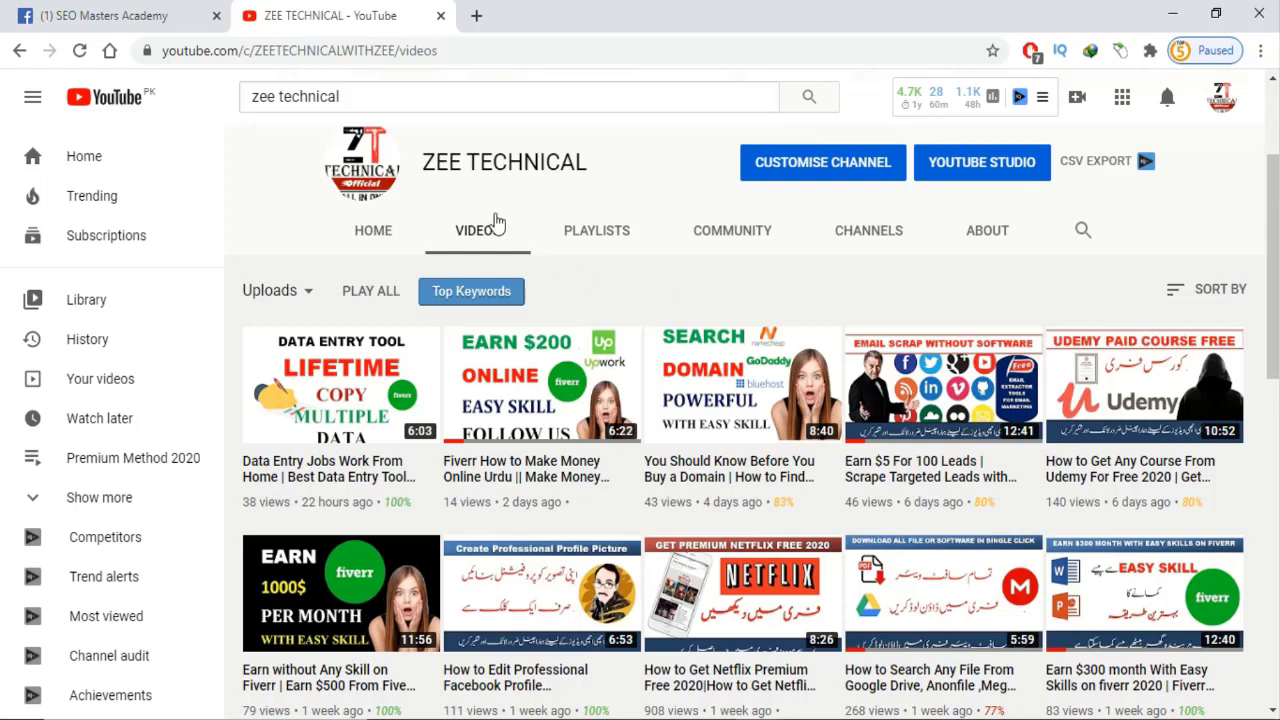
pyautogui.moveTo(436, 164); pyautogui.dragTo(595, 178)
pyautogui.click(687, 271)
pyautogui.click(178, 22)
pyautogui.click(682, 269)
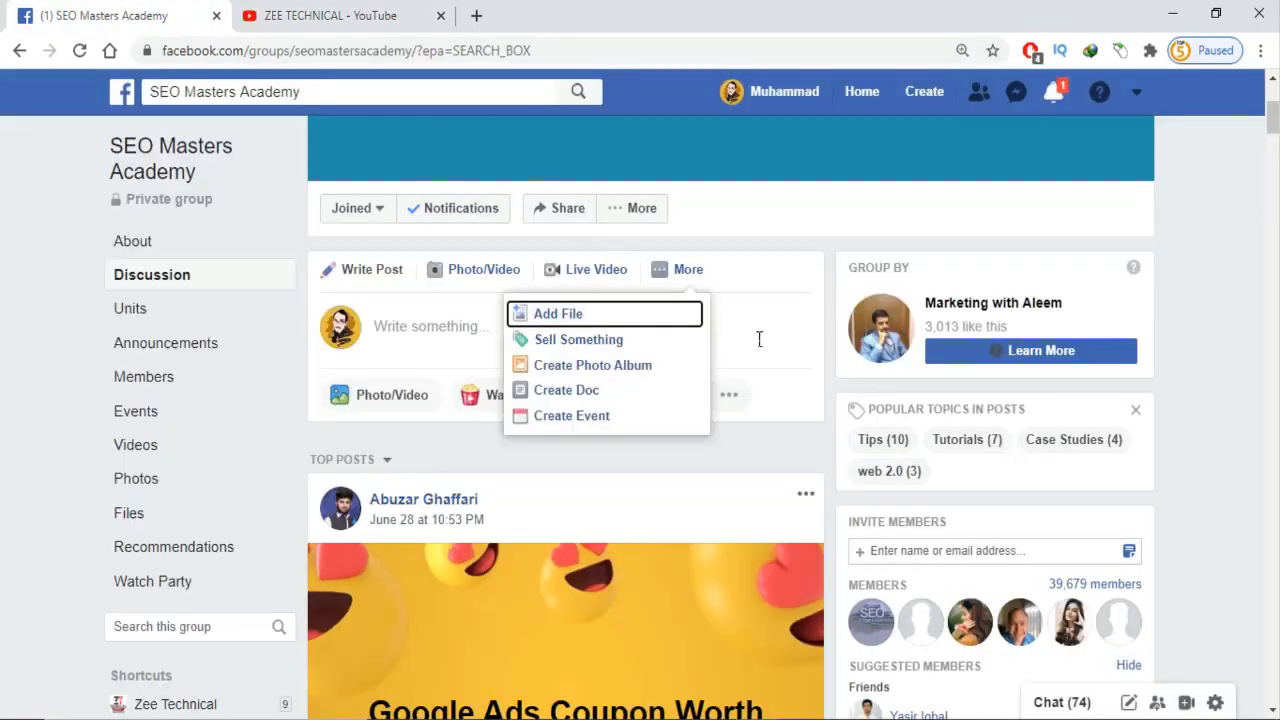
pyautogui.click(760, 340)
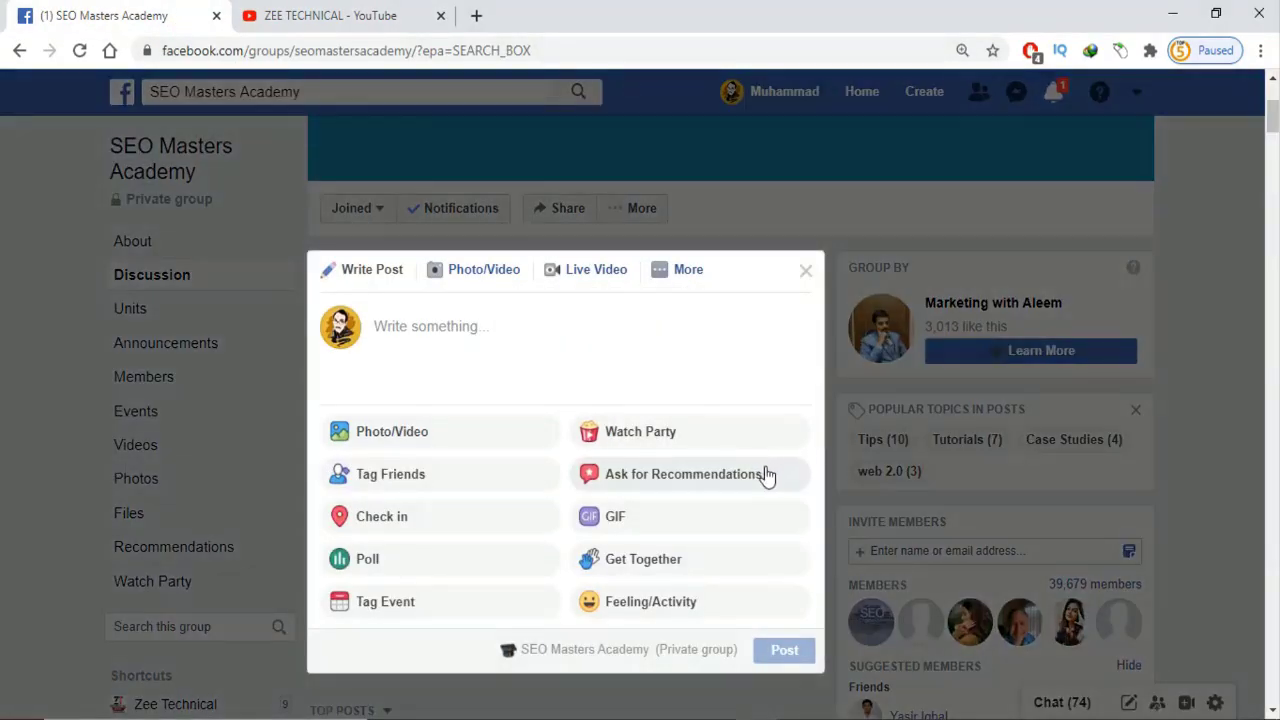
pyautogui.click(806, 272)
pyautogui.click(338, 16)
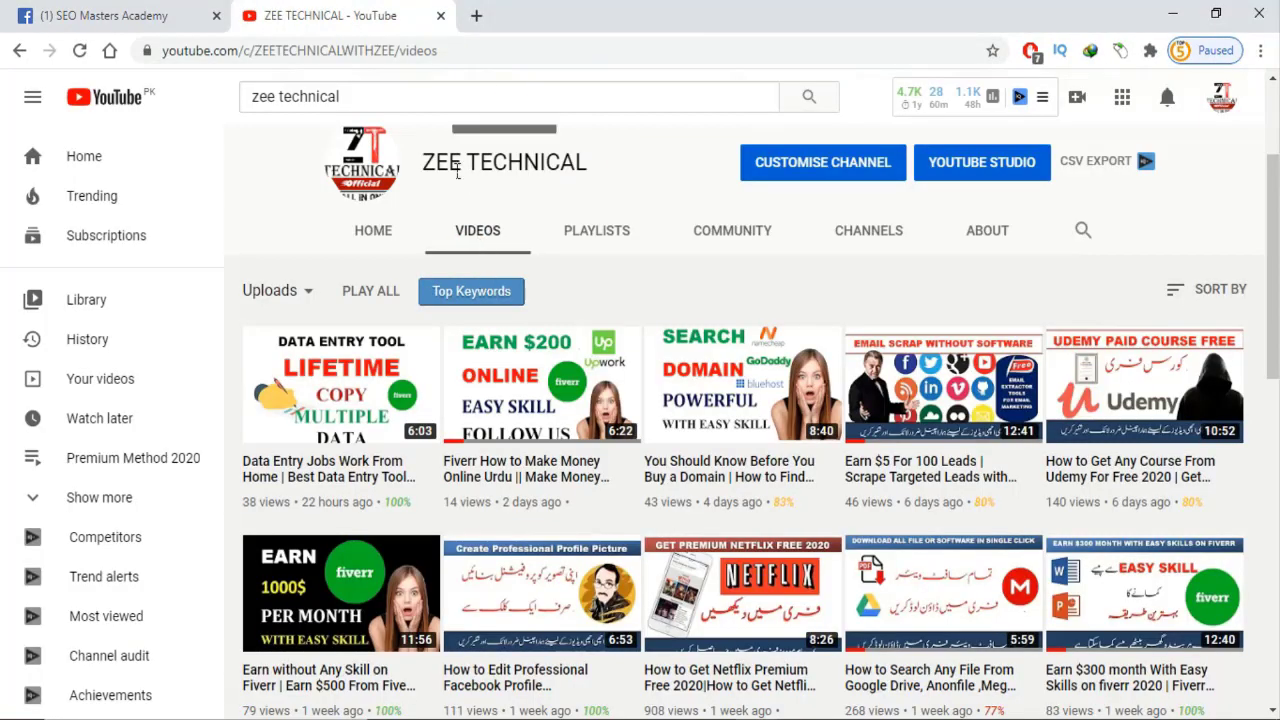
pyautogui.moveTo(440, 174); pyautogui.dragTo(651, 171)
pyautogui.click(651, 171)
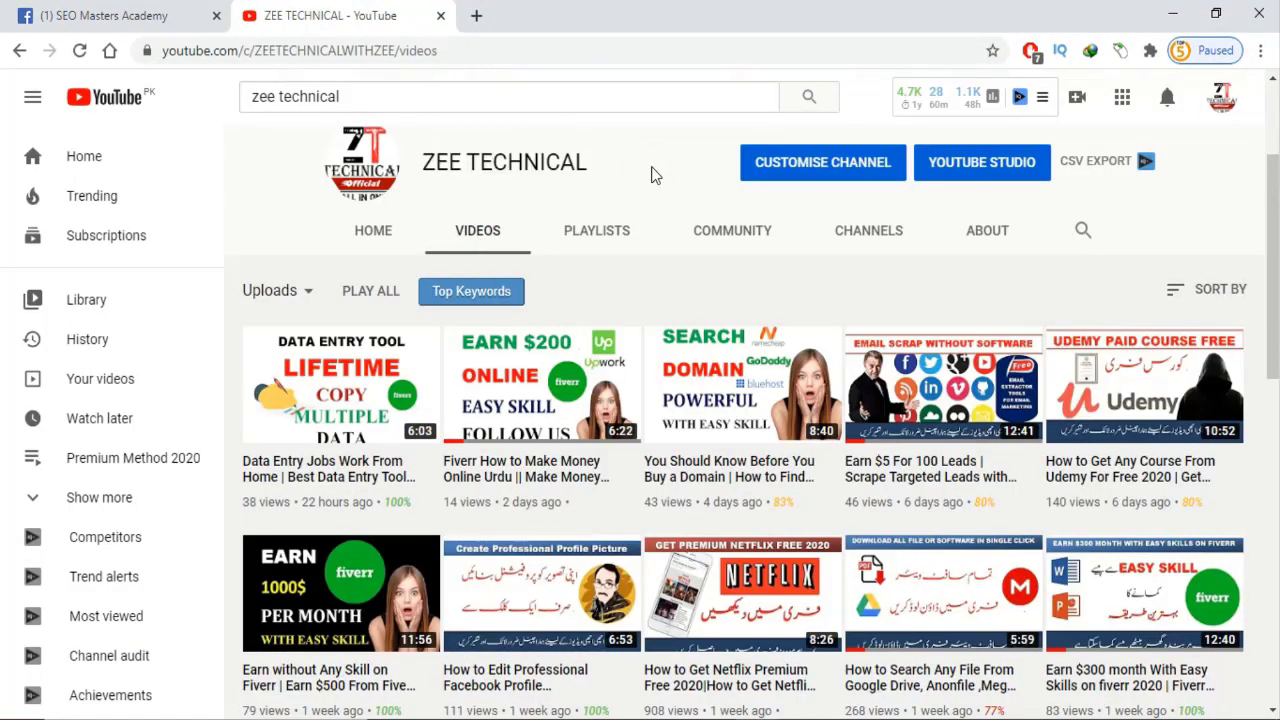